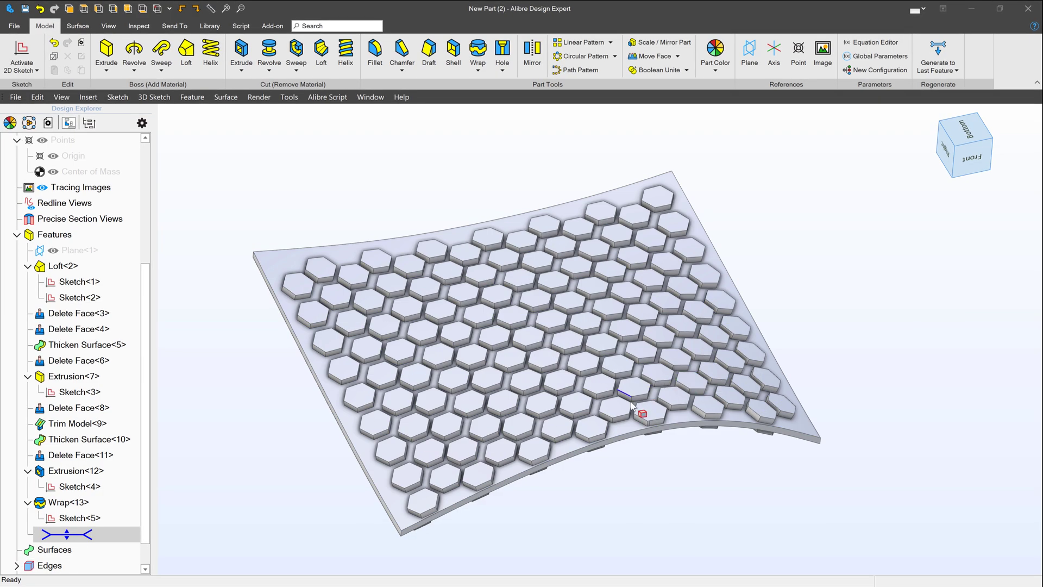
Step: Examine the raised hexagon pattern across the face of the curved plate
scroll(610, 456, "up", 6)
middle_click_drag(657, 452, 654, 448)
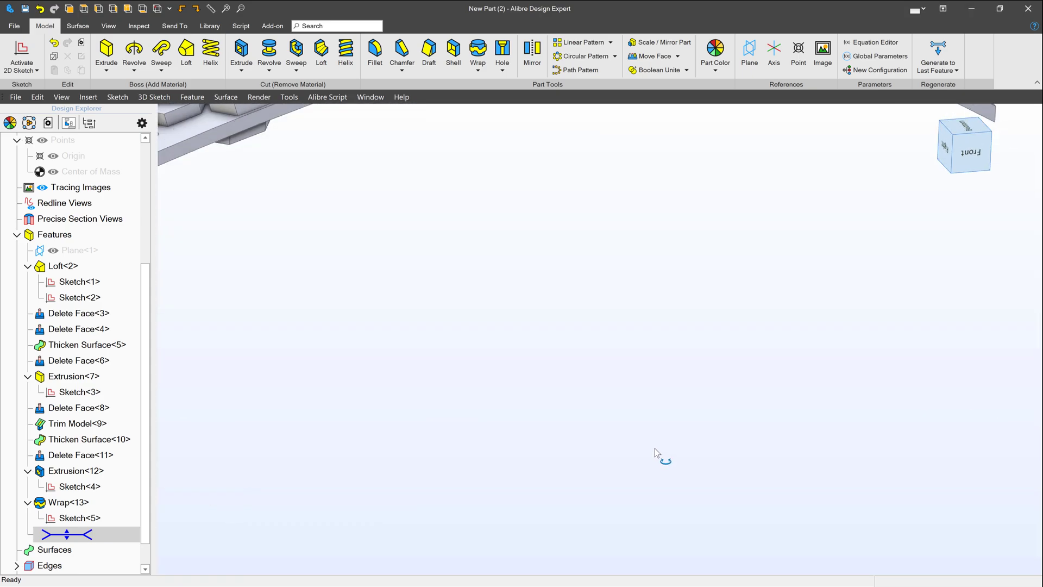
scroll(689, 476, "down", 7)
scroll(600, 314, "up", 2)
scroll(600, 315, "up", 2)
middle_click_drag(599, 327, 595, 325)
mouse_move(594, 324)
right_mouse_down()
mouse_move(595, 307)
mouse_move(600, 333)
right_mouse_up()
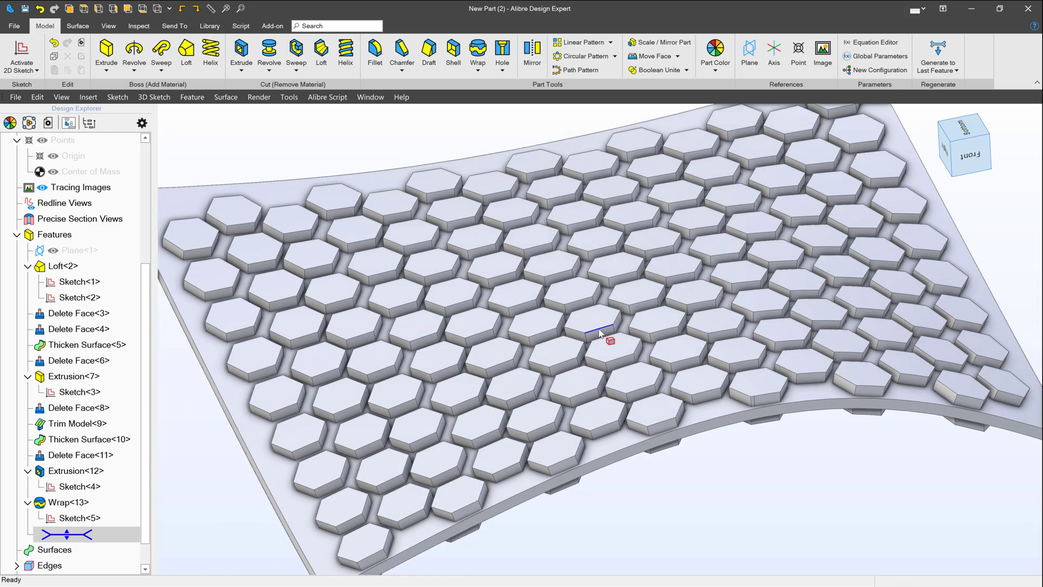
Step: Inspect the hexagon side walls on both sides of the plate along its curved front edge in the Front view
left_click(971, 156)
scroll(595, 359, "up", 5)
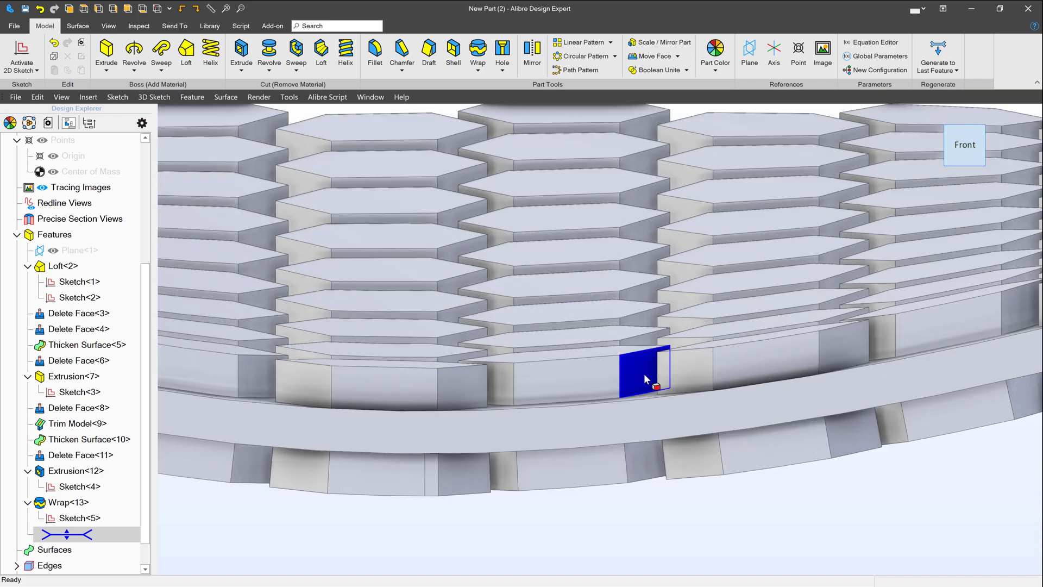
middle_click_drag(838, 342, 386, 361)
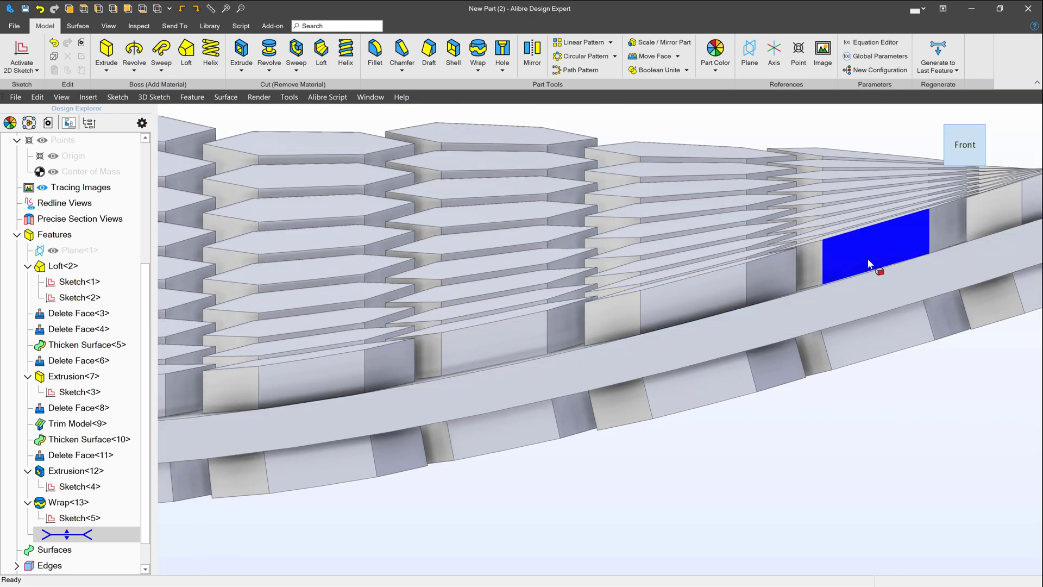
right_click_drag(867, 259, 849, 243)
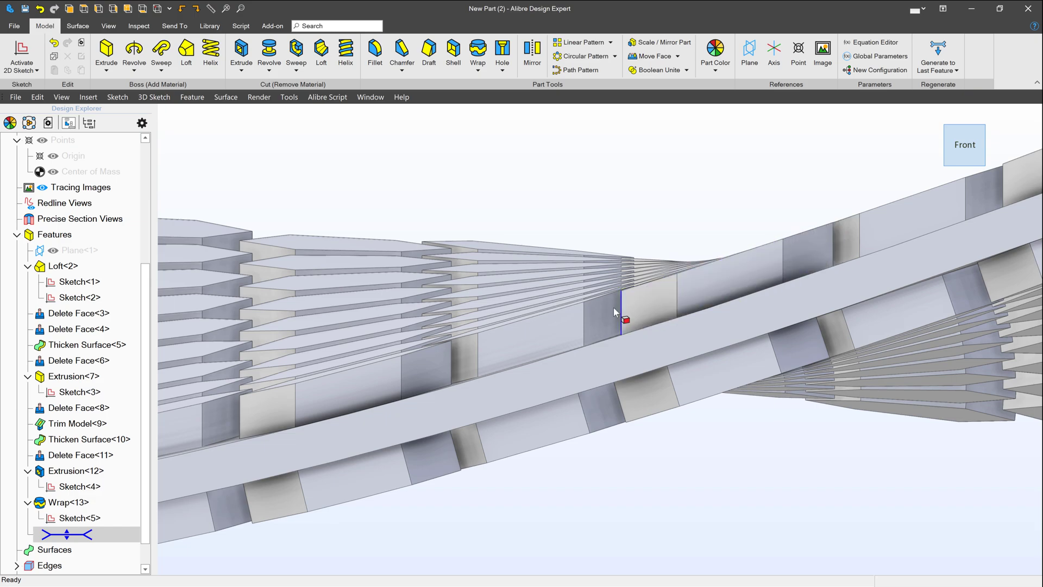
right_click_drag(666, 288, 605, 383)
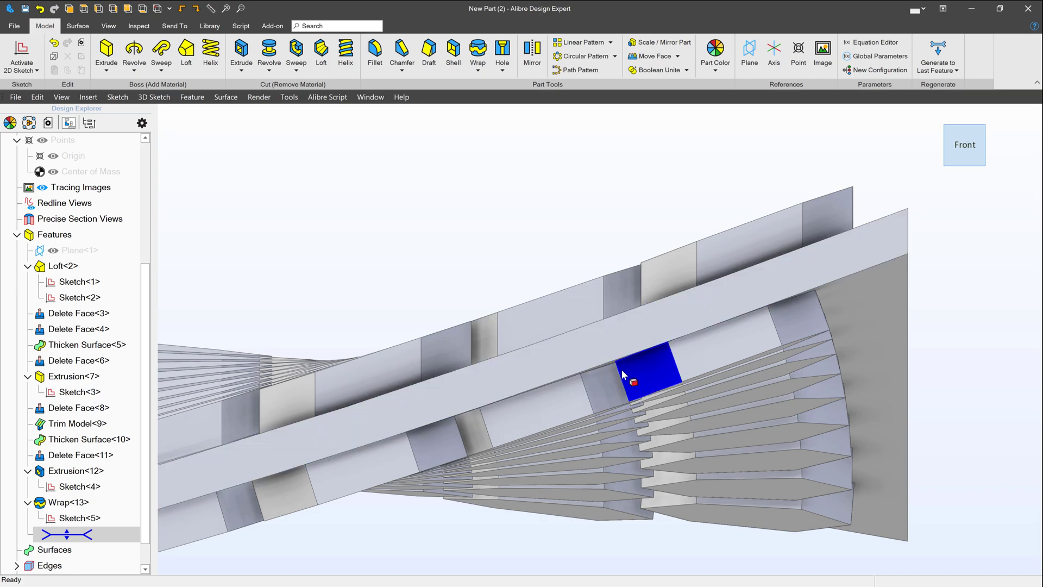
left_click(578, 389)
mouse_move(434, 439)
middle_mouse_down()
mouse_move(517, 431)
mouse_move(782, 332)
middle_mouse_up()
middle_click_drag(435, 410, 727, 320)
middle_click_drag(436, 385, 658, 337)
middle_click_drag(435, 388, 600, 366)
right_click_drag(599, 367, 601, 317)
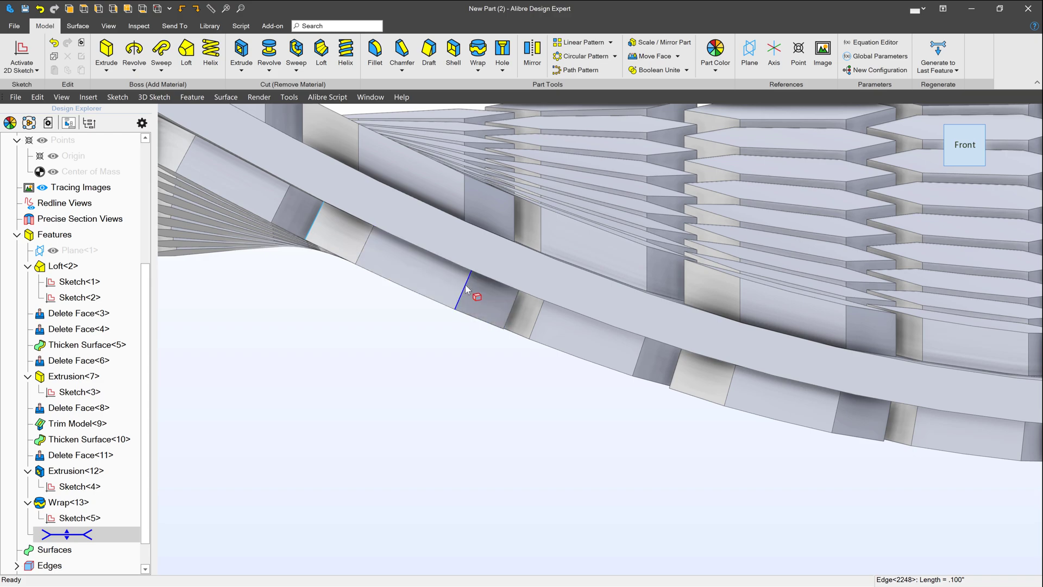
scroll(480, 282, "down", 5)
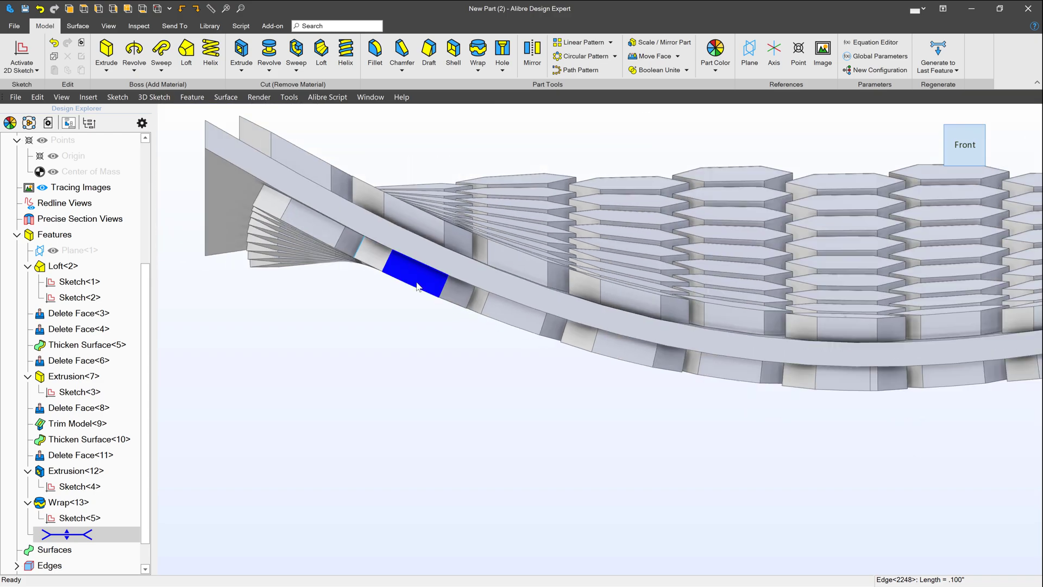
scroll(628, 293, "up", 5)
middle_click_drag(859, 256, 624, 327)
middle_click_drag(785, 265, 781, 262)
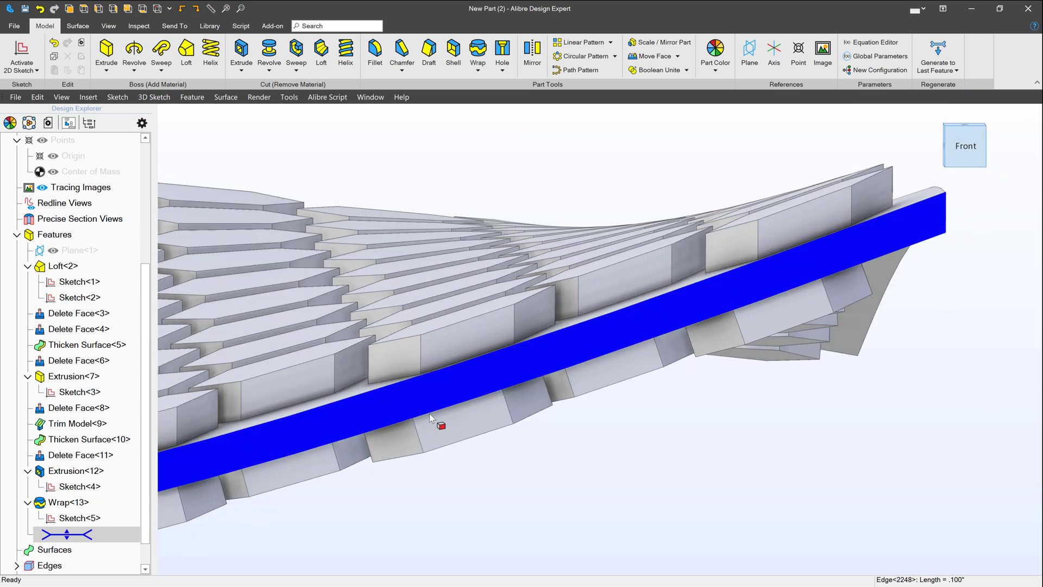
scroll(778, 271, "down", 5)
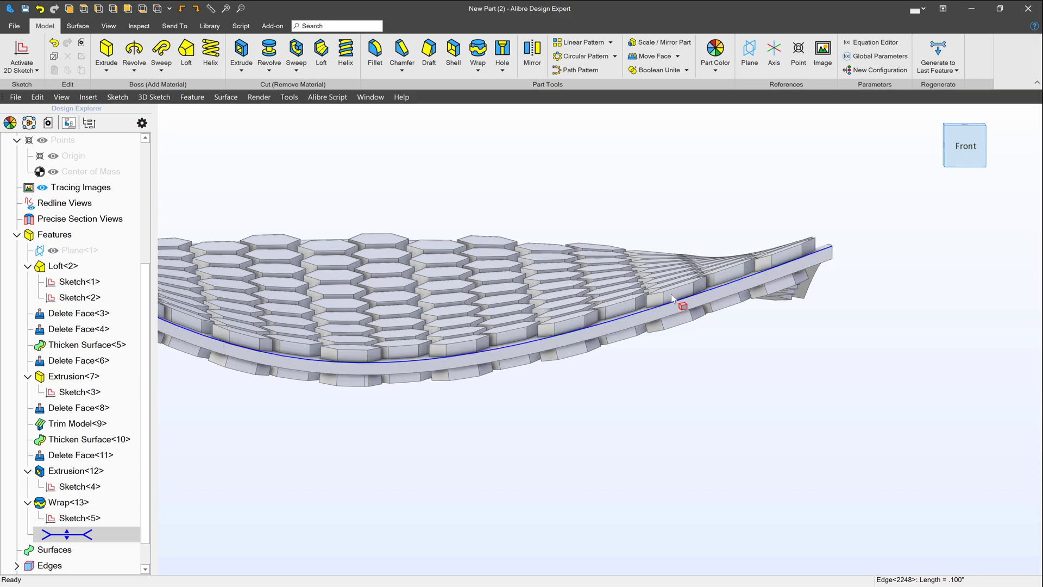
middle_click_drag(778, 272, 670, 356)
scroll(670, 356, "down", 2)
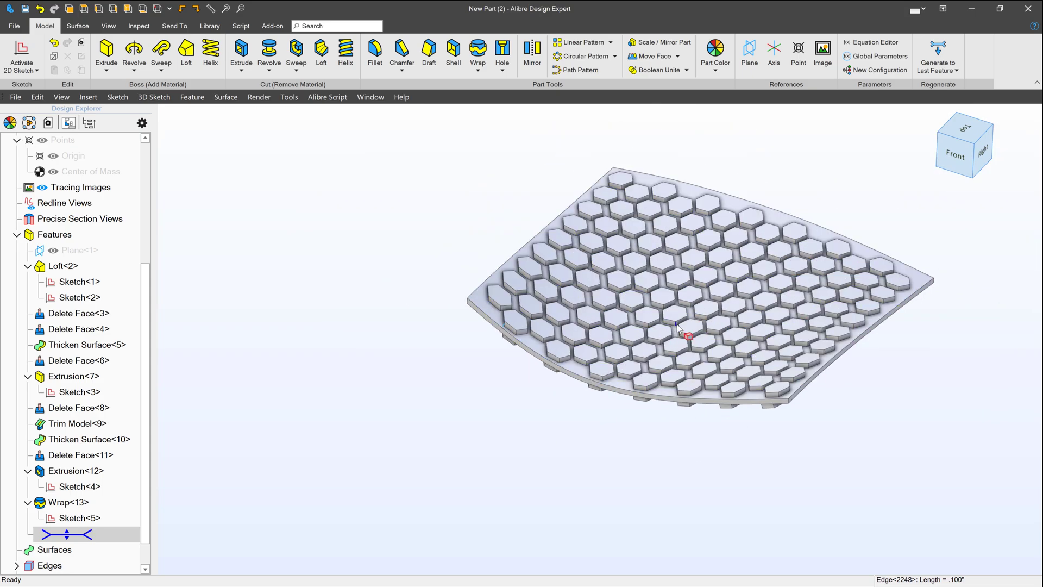
scroll(760, 269, "up", 3)
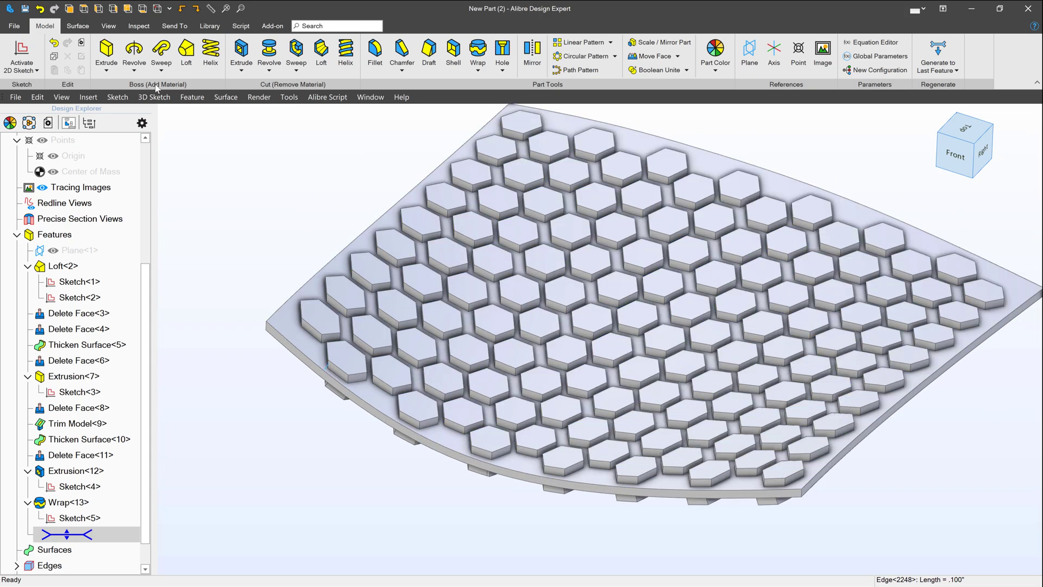
Step: Create a new part and start a 2D sketch on the XY-Plane
left_click(16, 27)
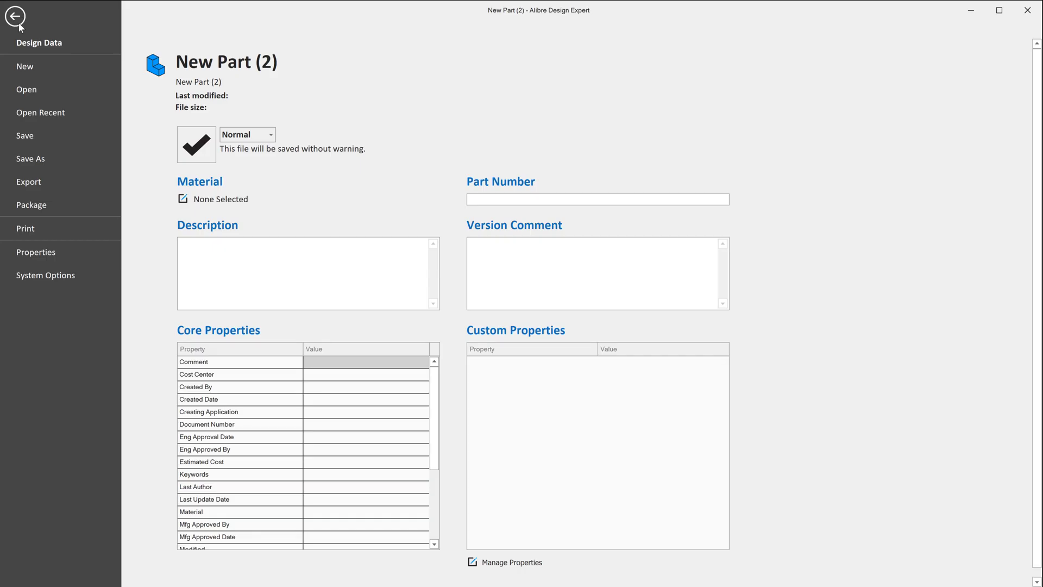
left_click(26, 65)
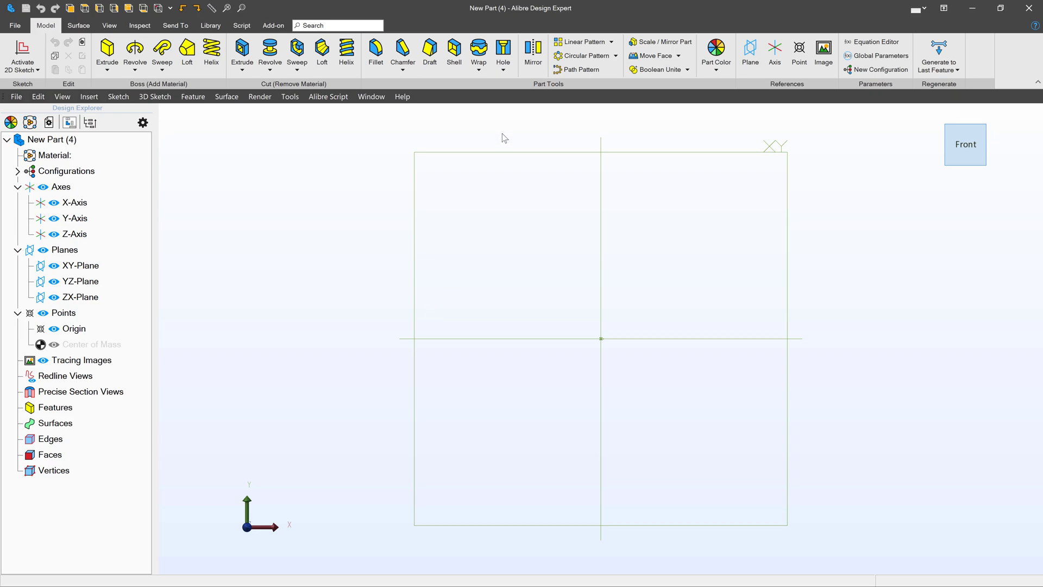
left_click(498, 152)
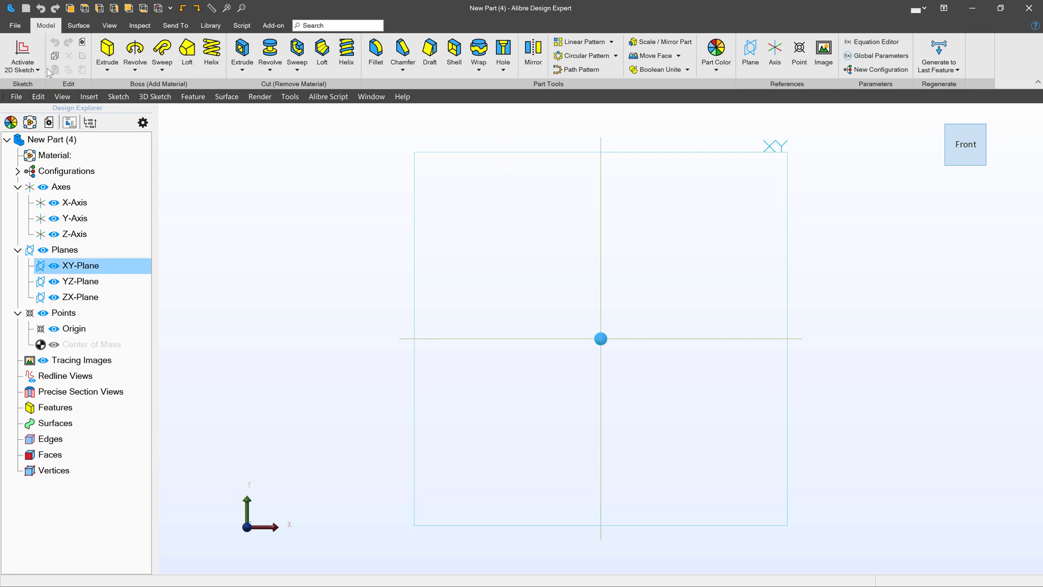
left_click(23, 50)
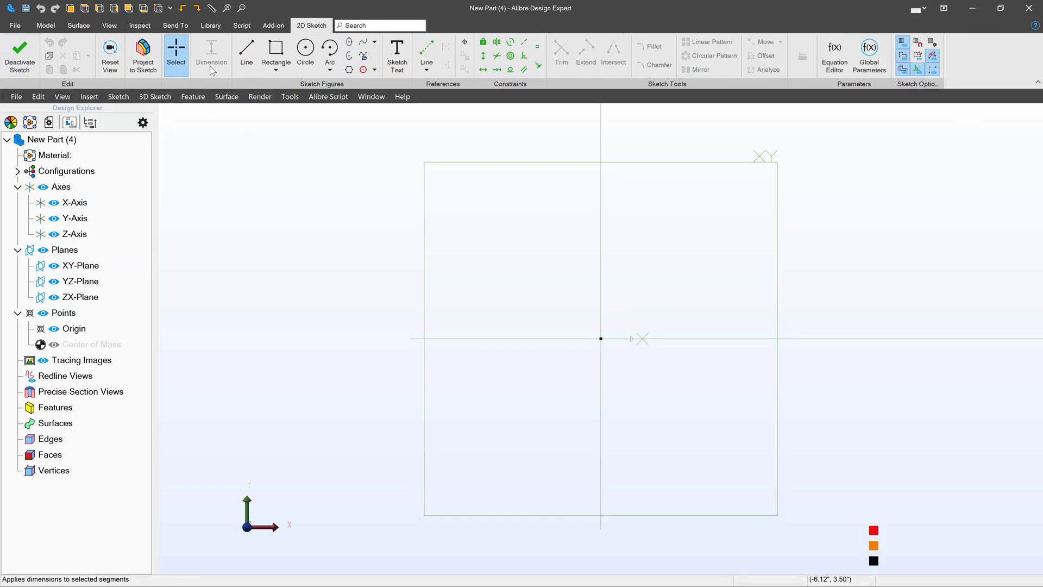
Step: Sketch a horizontal line about 2.6 inches from the origin toward negative X, continued by a vertical line upward from its end
left_click(247, 54)
left_click(600, 337)
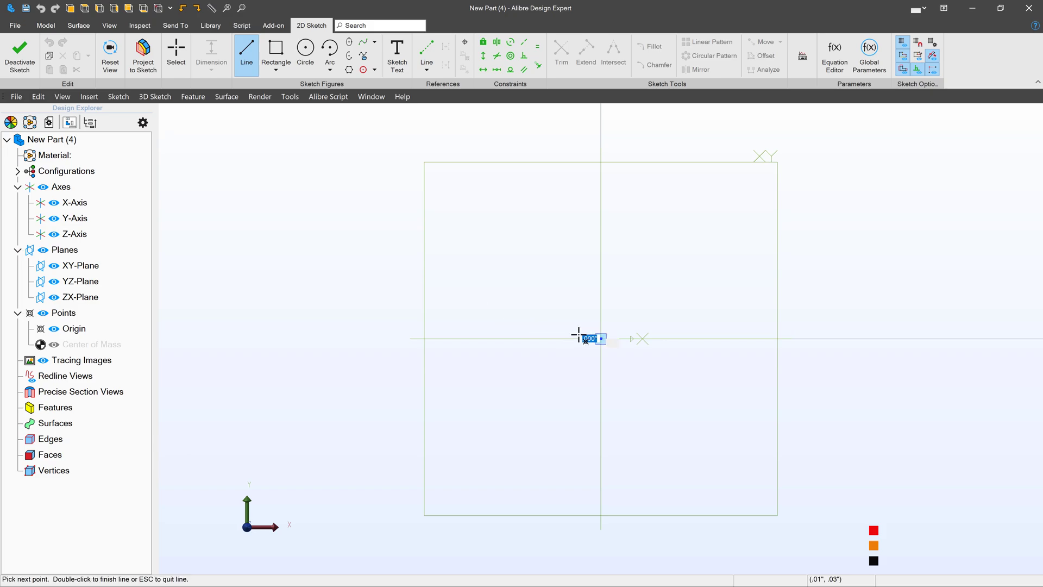
left_click(424, 338)
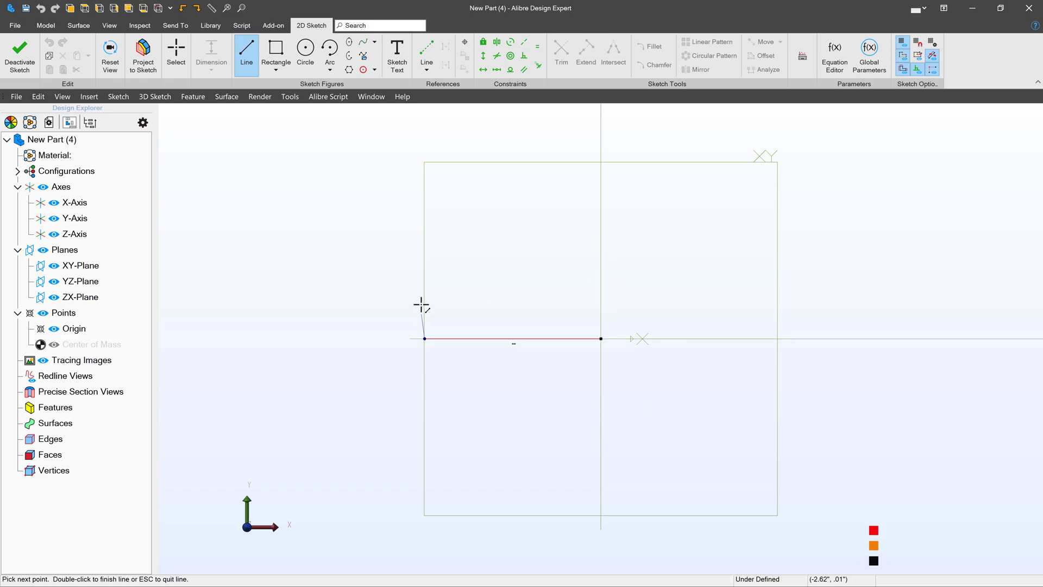
left_click(424, 249)
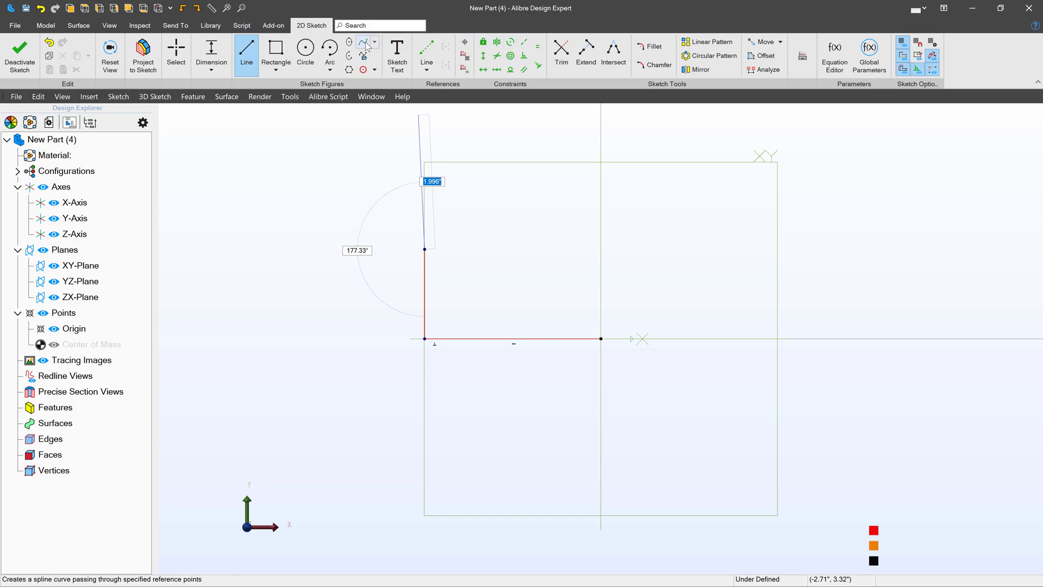
Step: Sketch a wavy spline from the vertical line's upper end through four more points, ending beyond the plane's border on the positive X side
key("Escape")
left_click(488, 235)
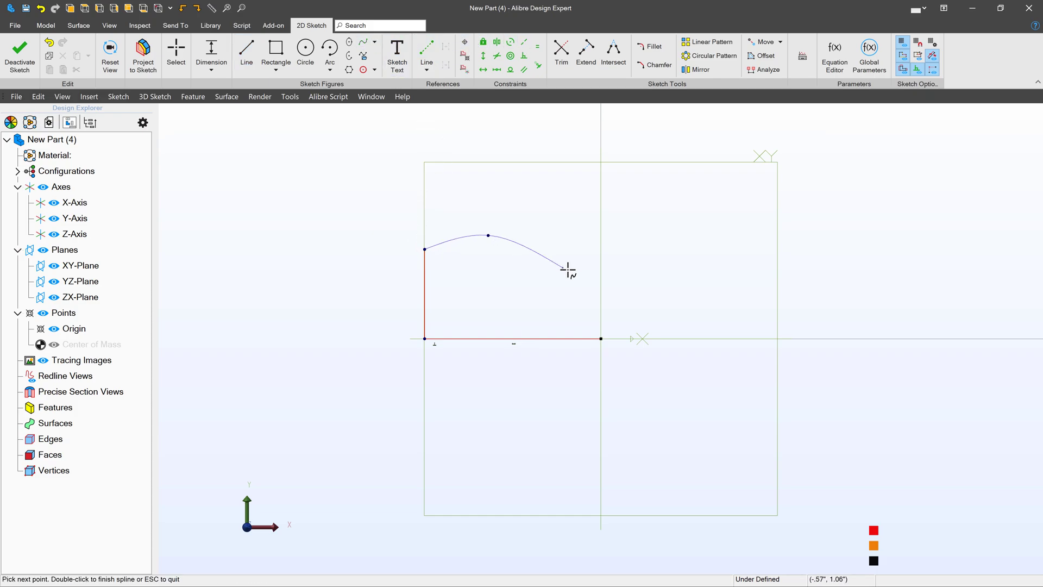
left_click(682, 249)
left_click(762, 225)
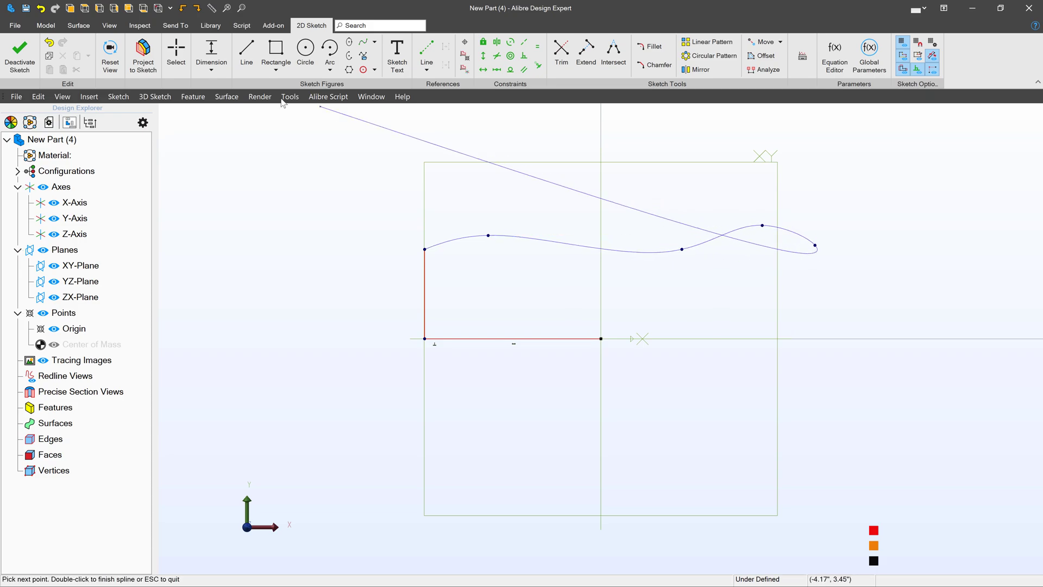
key("Escape")
Step: Close the profile with a vertical line from the spline's end down to the X axis and a horizontal line back to the origin
key("l")
left_click(815, 248)
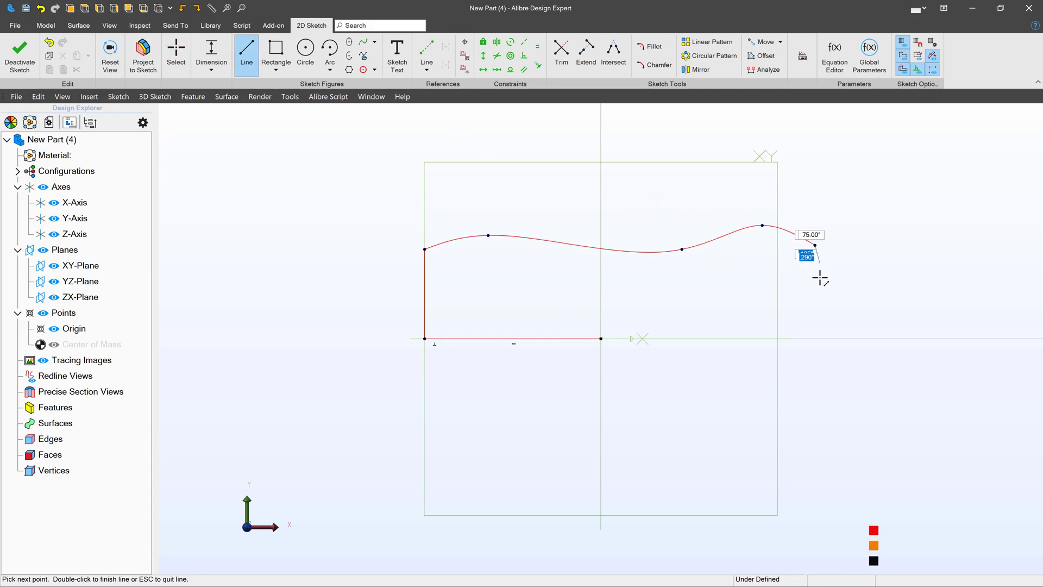
left_click(815, 338)
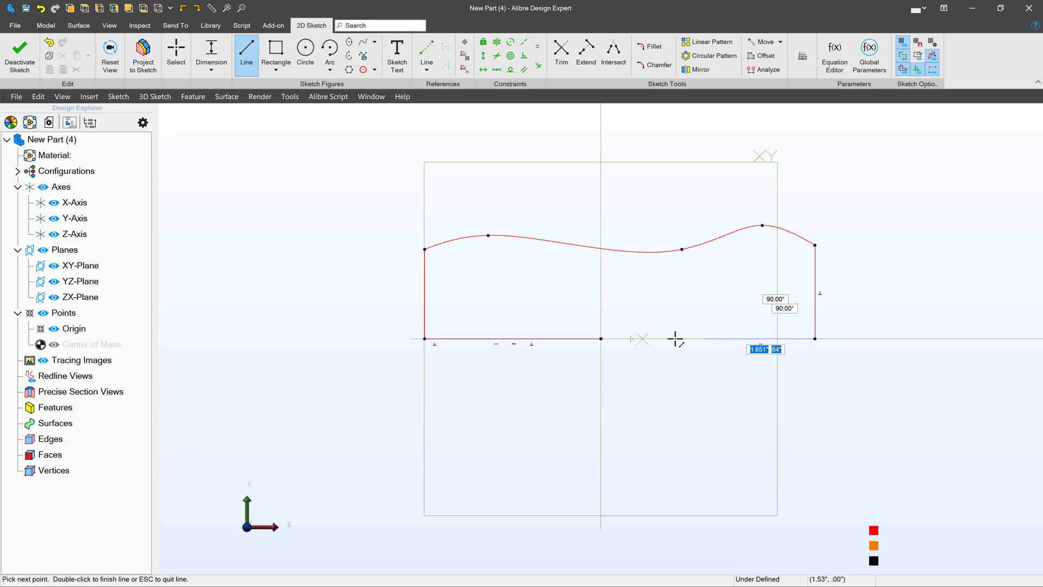
left_click(601, 339)
key("Escape")
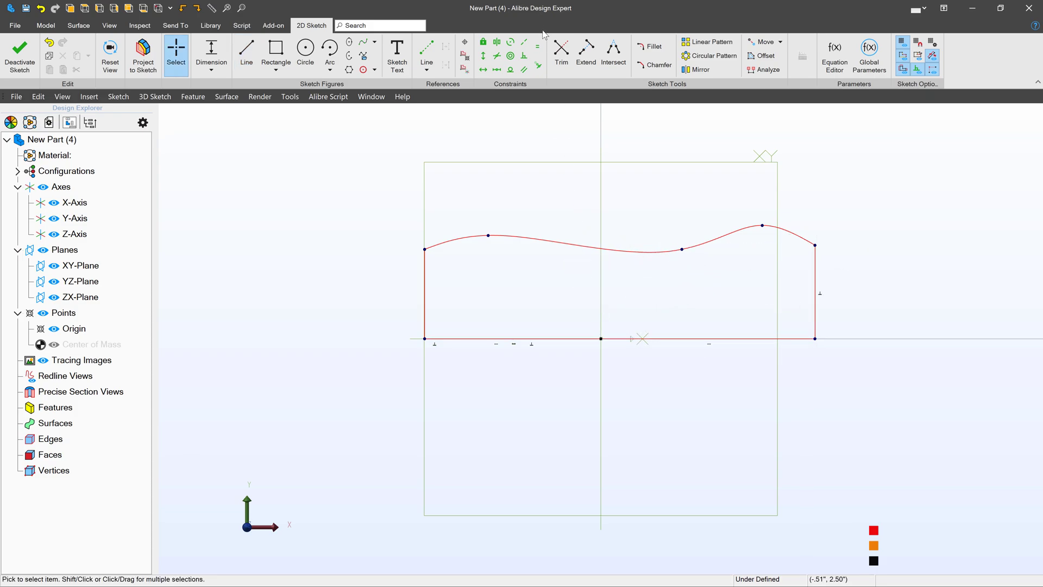
Step: Apply an equal constraint to the two base lines and move the spline's left end above the baseline
left_click(570, 339)
left_click(679, 340)
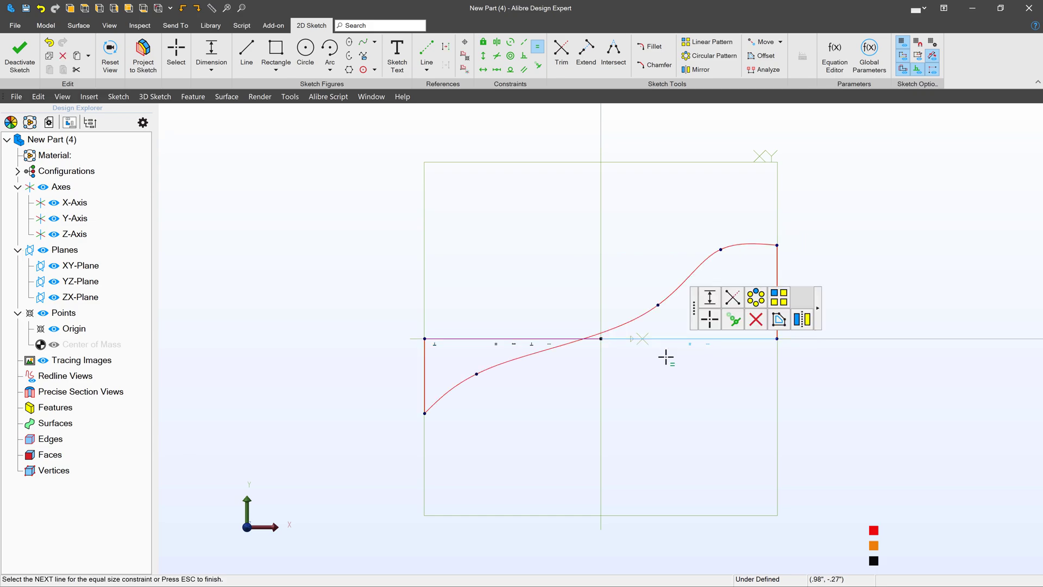
key("Escape")
key("Escape")
mouse_move(434, 415)
left_mouse_down()
mouse_move(424, 377)
mouse_move(438, 286)
mouse_move(246, 234)
left_mouse_up()
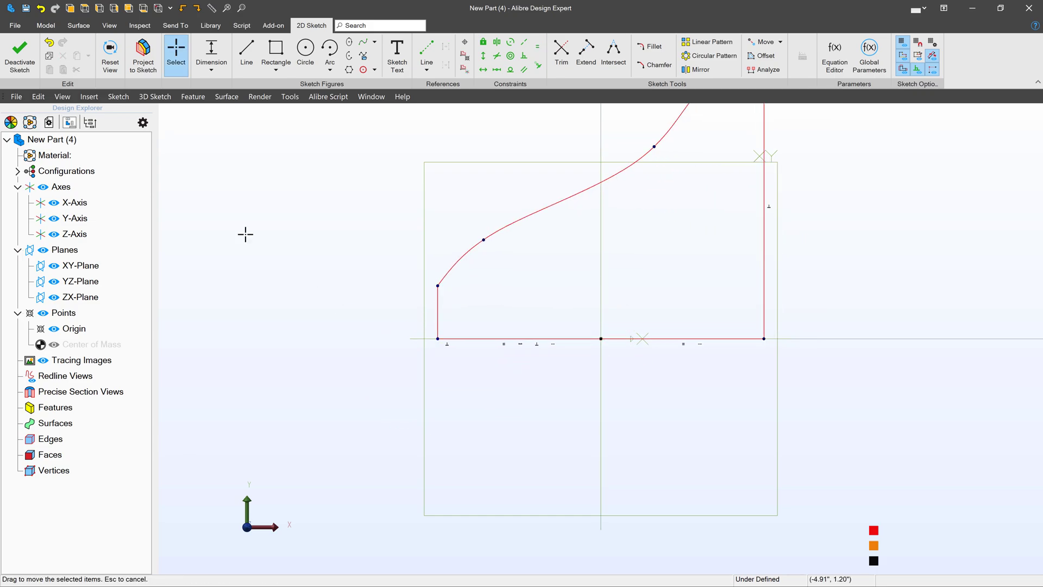
Step: Apply an equal constraint to the two vertical side lines of the profile
left_click(537, 47)
left_click(438, 309)
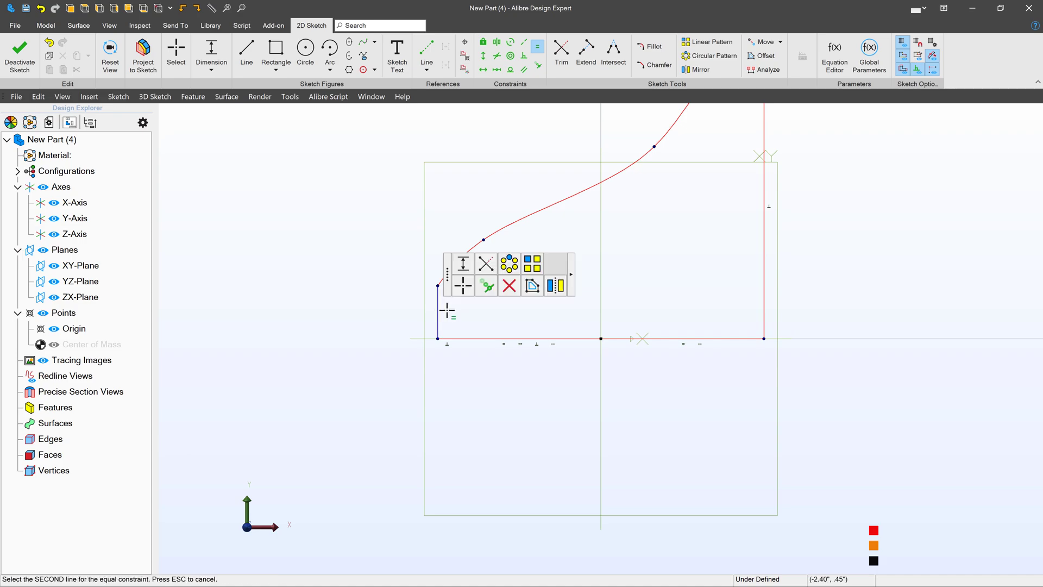
left_click(767, 297)
key("Escape")
key("Escape")
Step: Reshape the spline by moving its points to form two humps with a dip near the middle, and finish the sketch
scroll(642, 280, "down", 2)
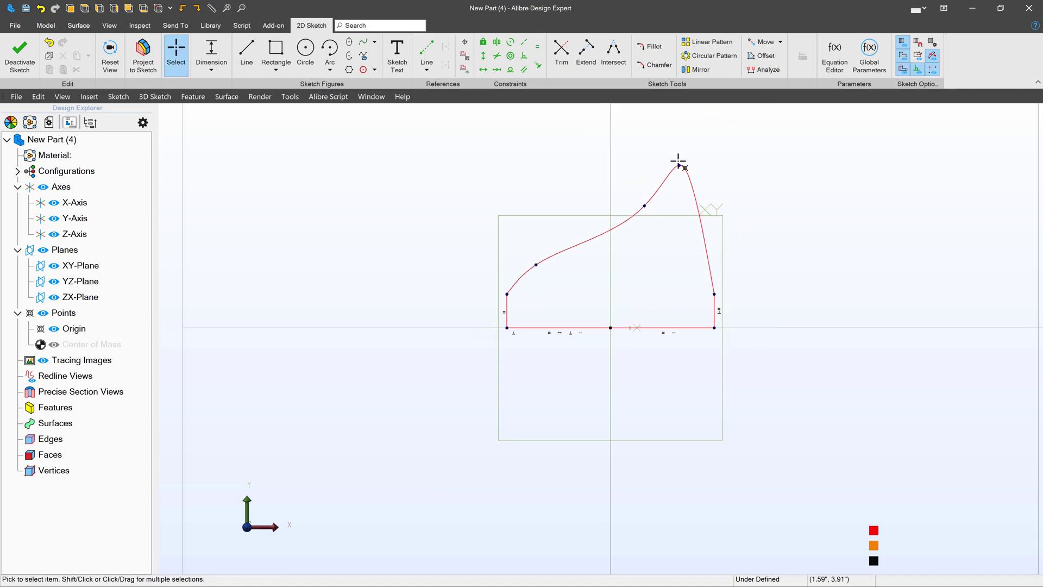
left_click_drag(678, 163, 602, 286)
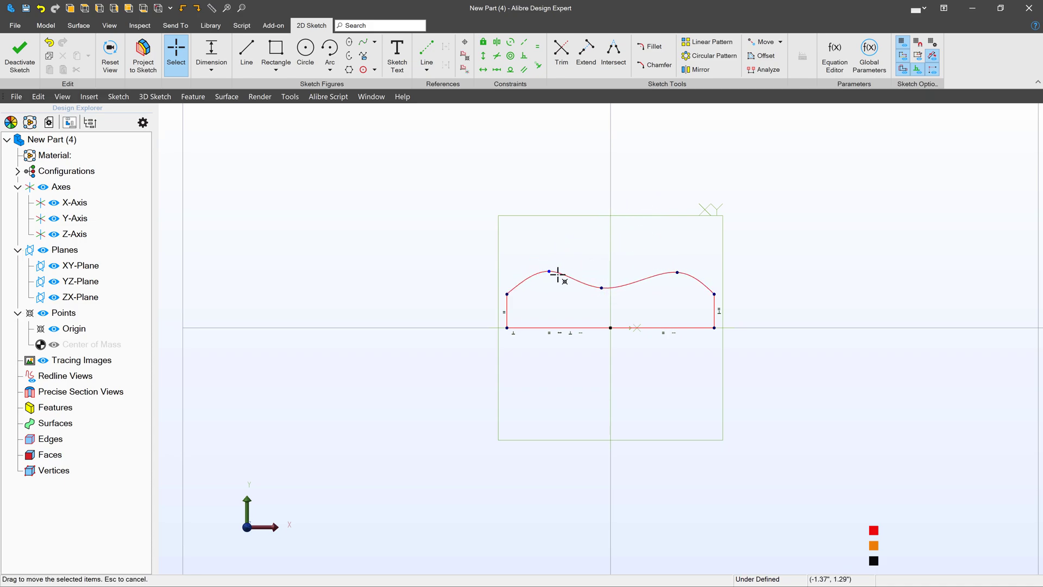
scroll(636, 270, "up", 2)
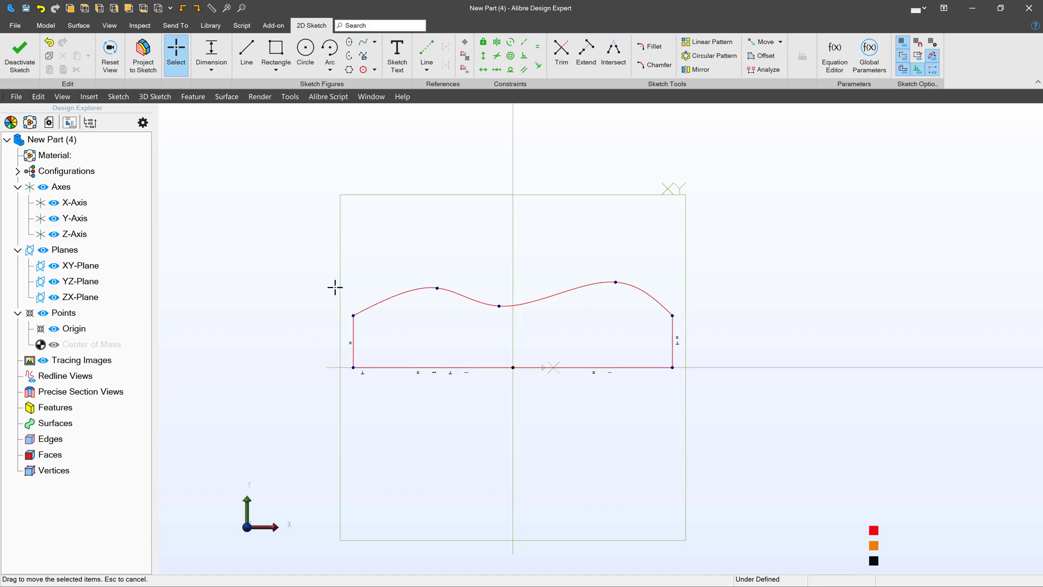
left_click(19, 55)
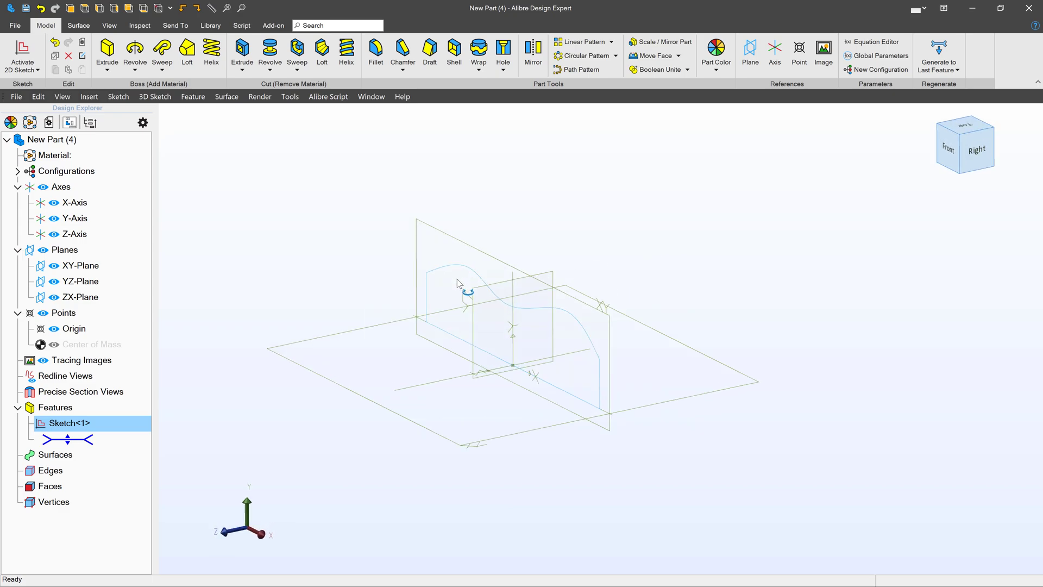
Step: Create a reference plane offset 6 inches from the XY-Plane
left_click(249, 63)
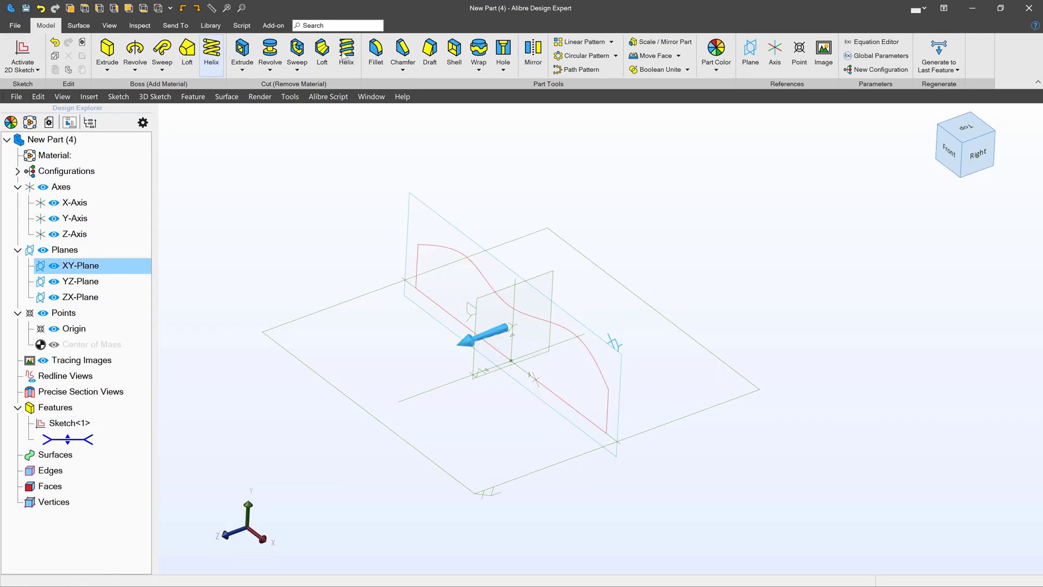
left_click(755, 54)
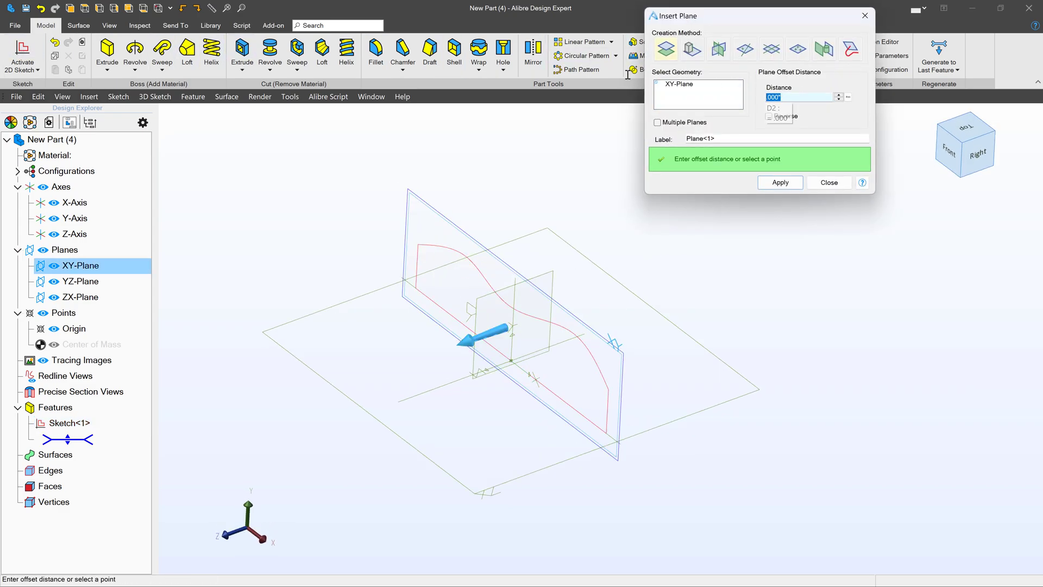
type("8")
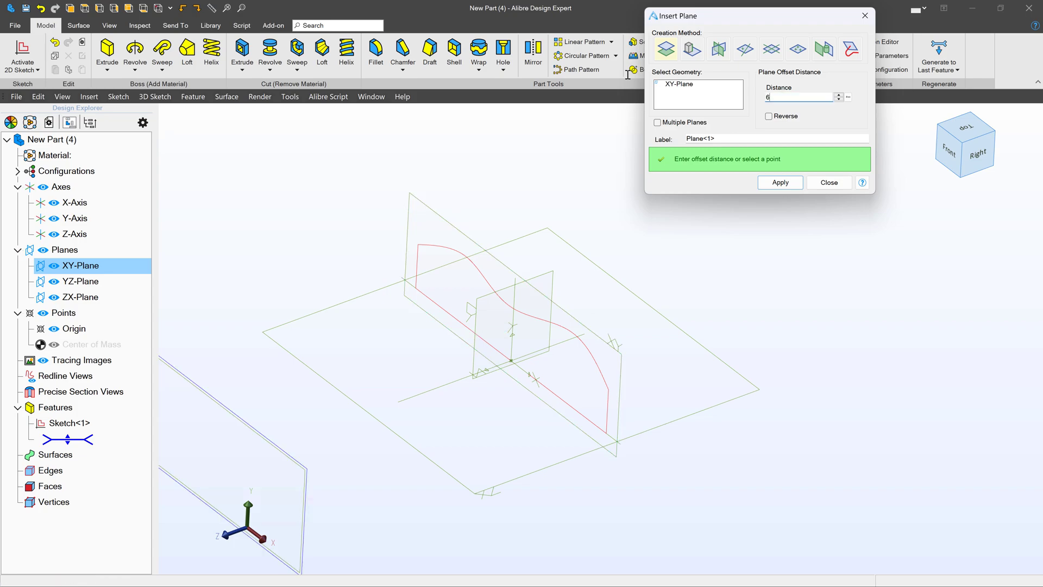
key("Return")
left_click(829, 182)
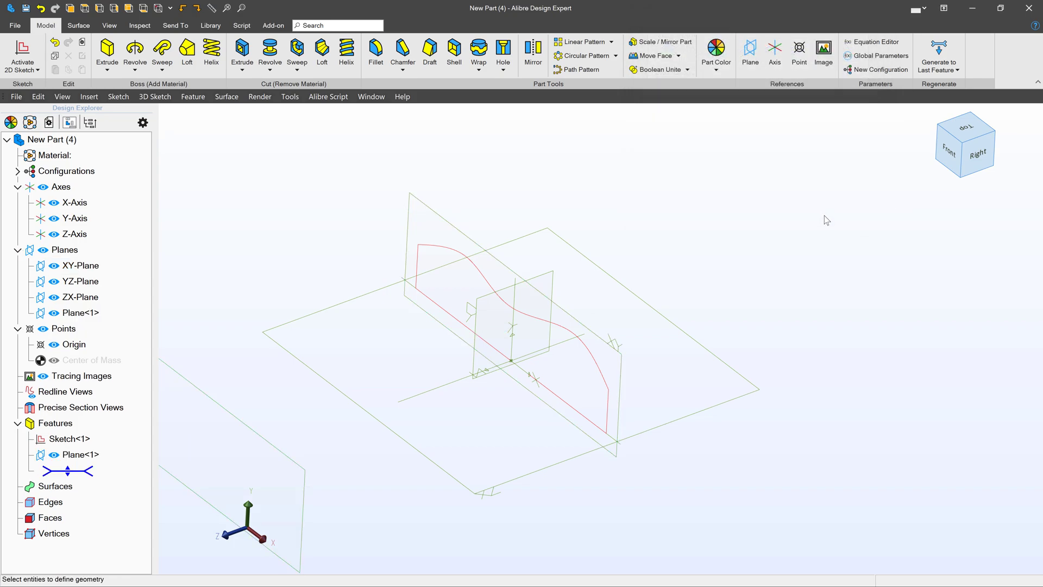
Step: Start a sketch on the offset plane and project the first profile's two side lines and two base lines as sketch figures
scroll(668, 266, "down", 3)
left_click(23, 54)
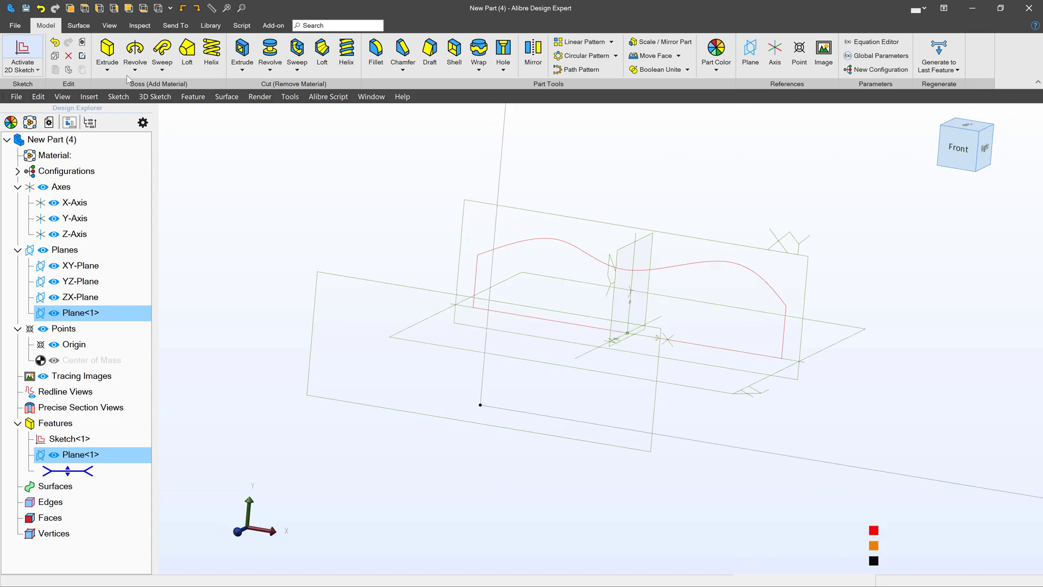
left_click(143, 54)
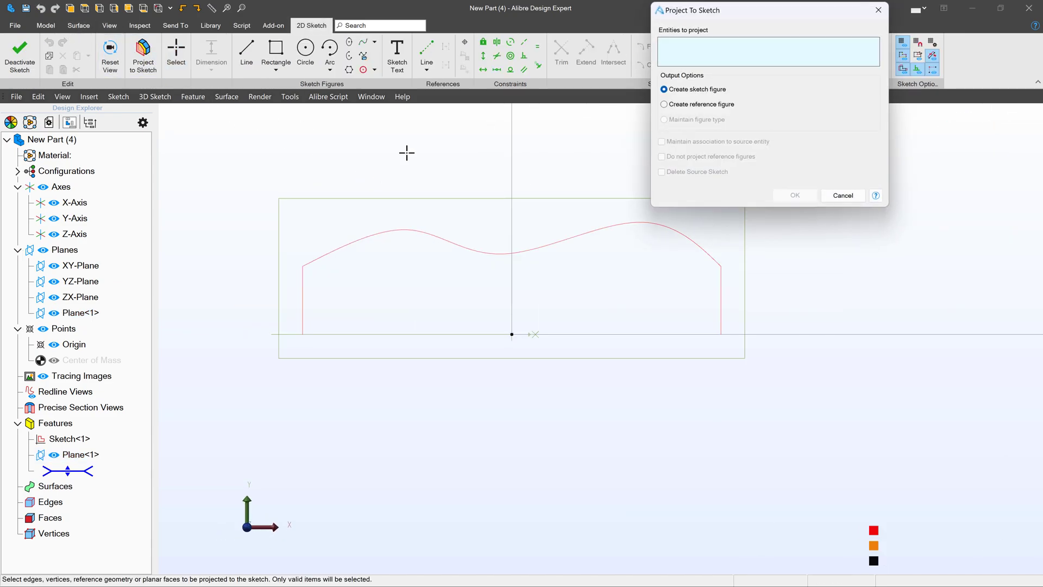
left_click(303, 292)
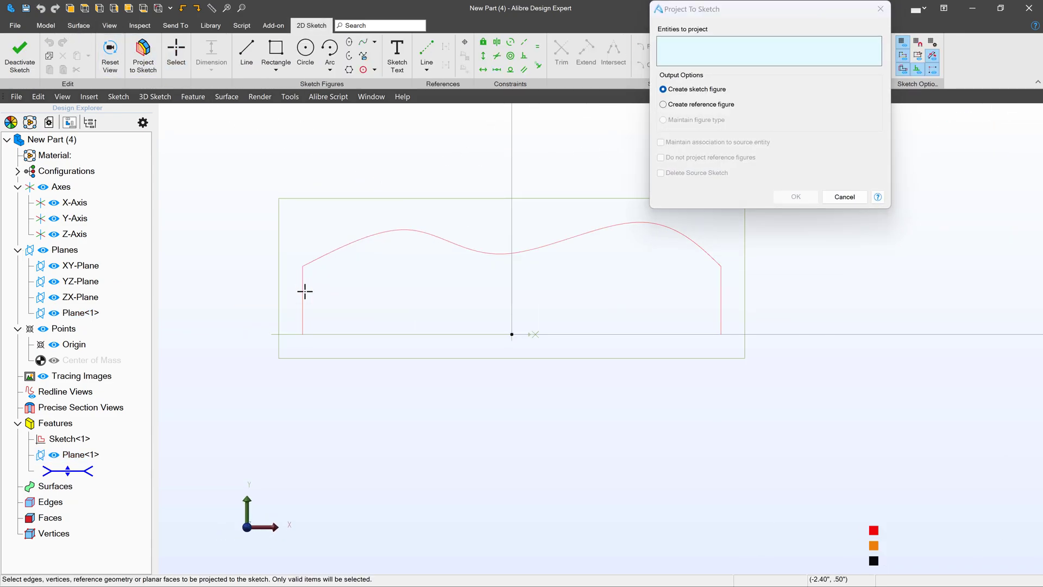
middle_click_drag(387, 325, 405, 329)
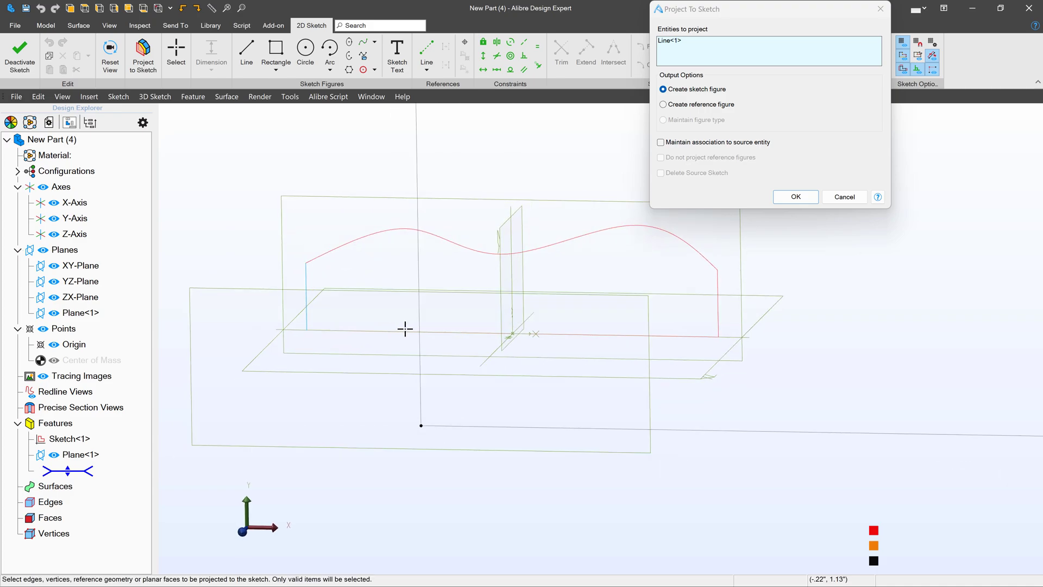
left_click(454, 332)
left_click(612, 338)
left_click(719, 309)
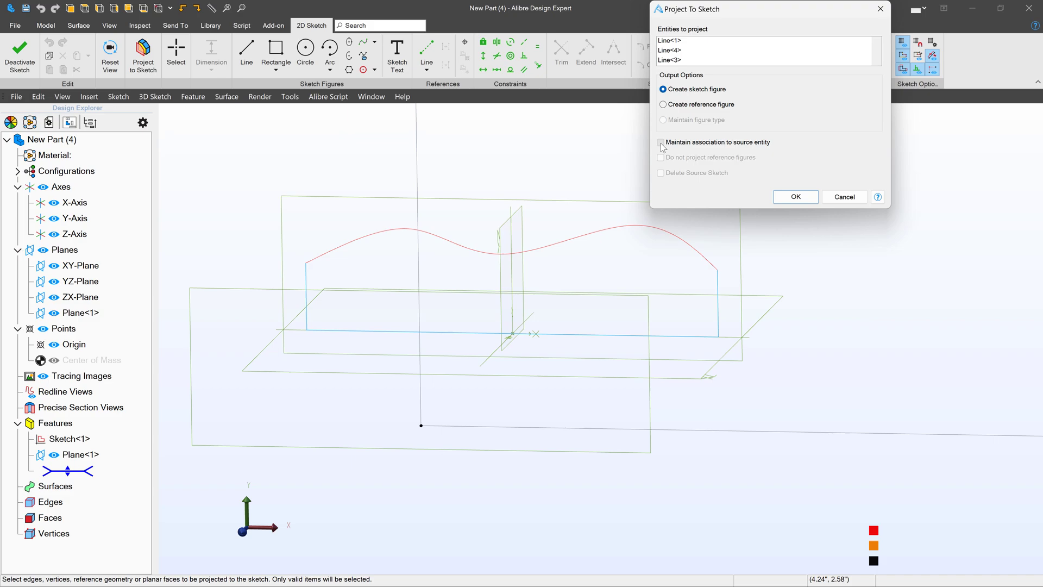
left_click(791, 197)
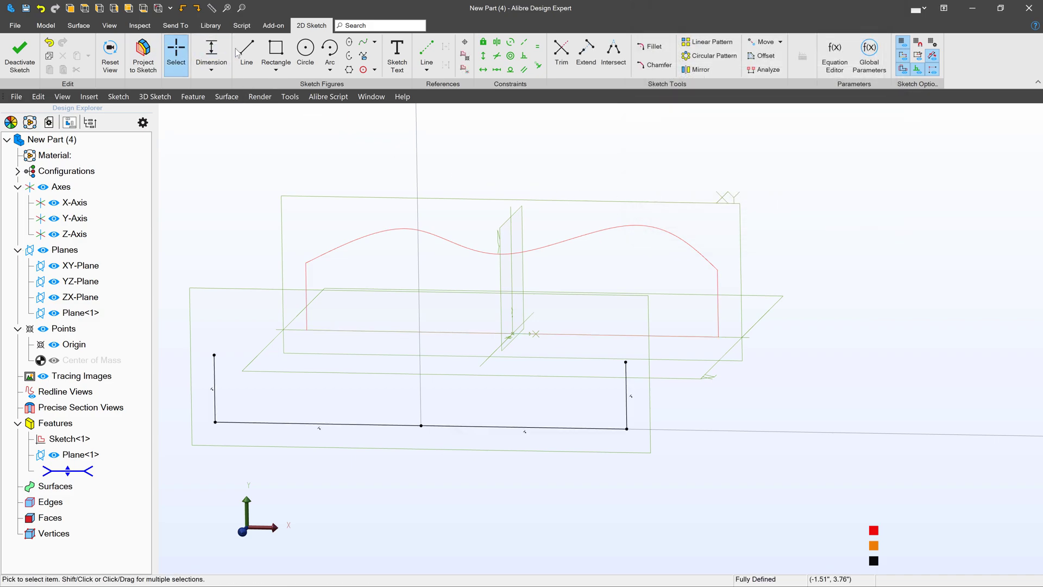
Step: Draw a wavy spline joining the upper ends of the two projected side lines, with four intermediate points
left_click(363, 42)
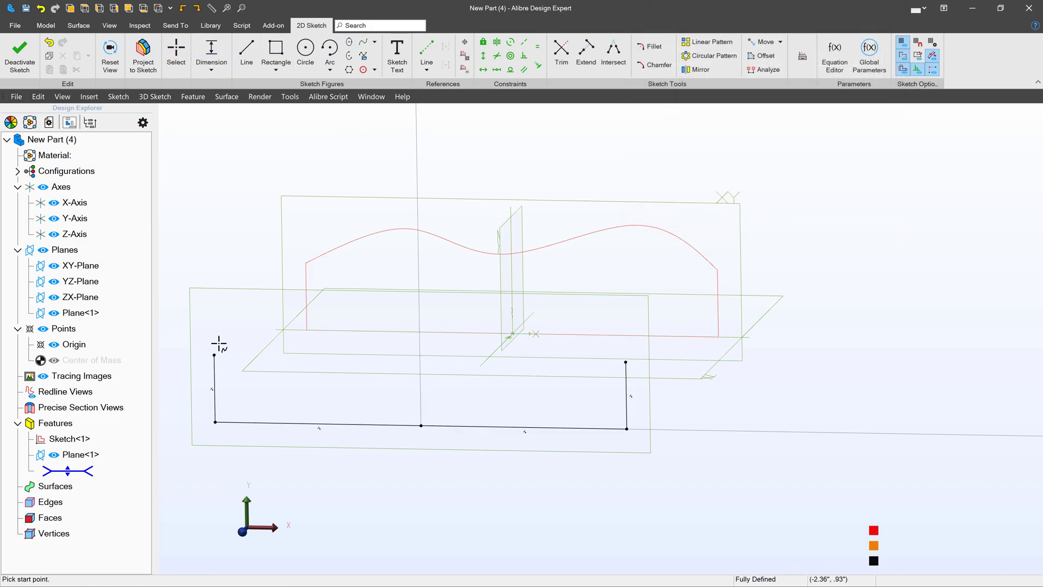
left_click(367, 323)
left_click(382, 378)
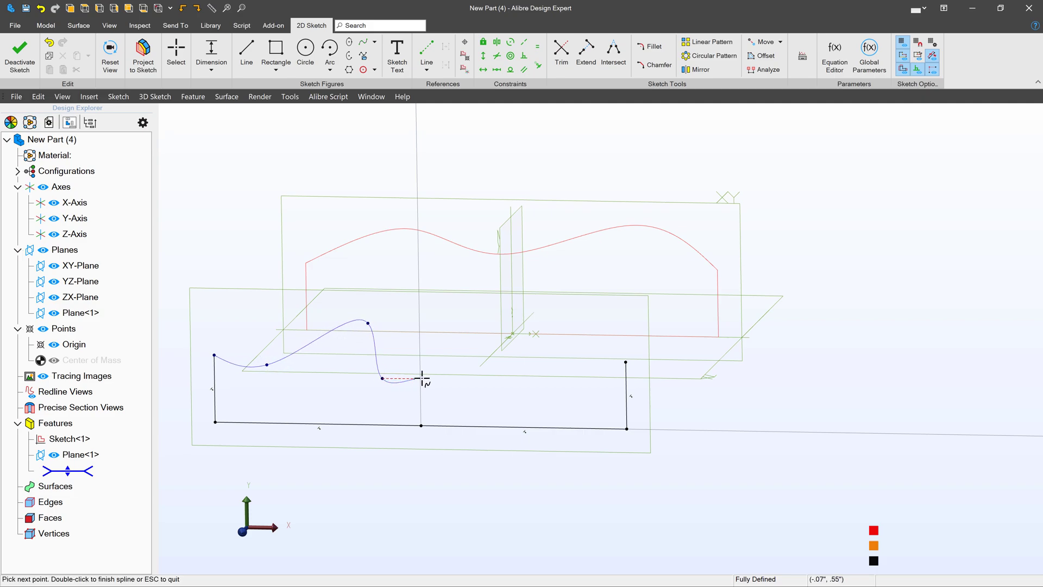
left_click(601, 320)
left_click(626, 361)
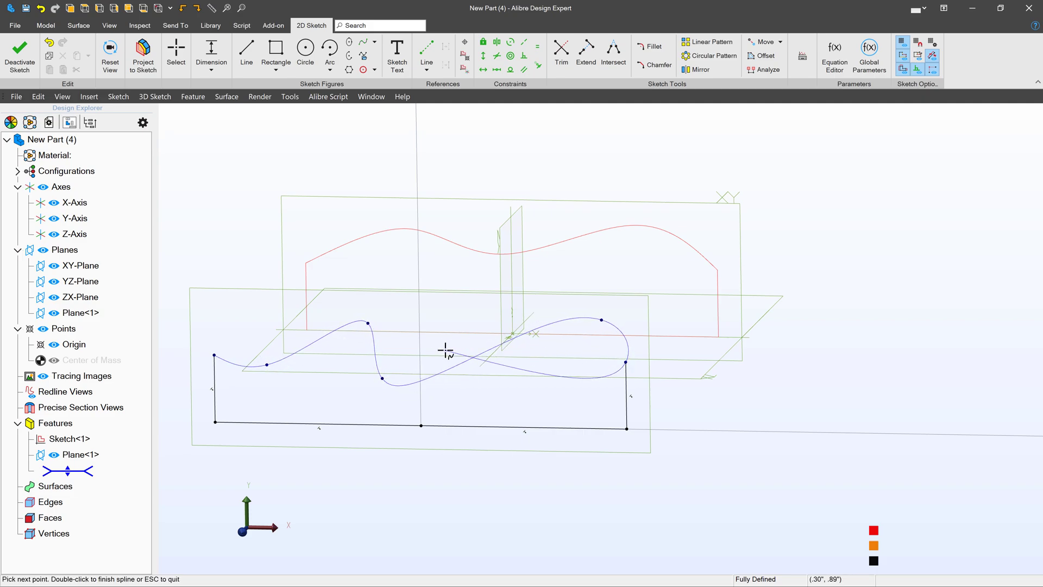
key("Escape")
key("Escape")
Step: Reshape the new spline into a single low hump followed by a shallow dip, and finish the sketch
left_click_drag(382, 378, 448, 373)
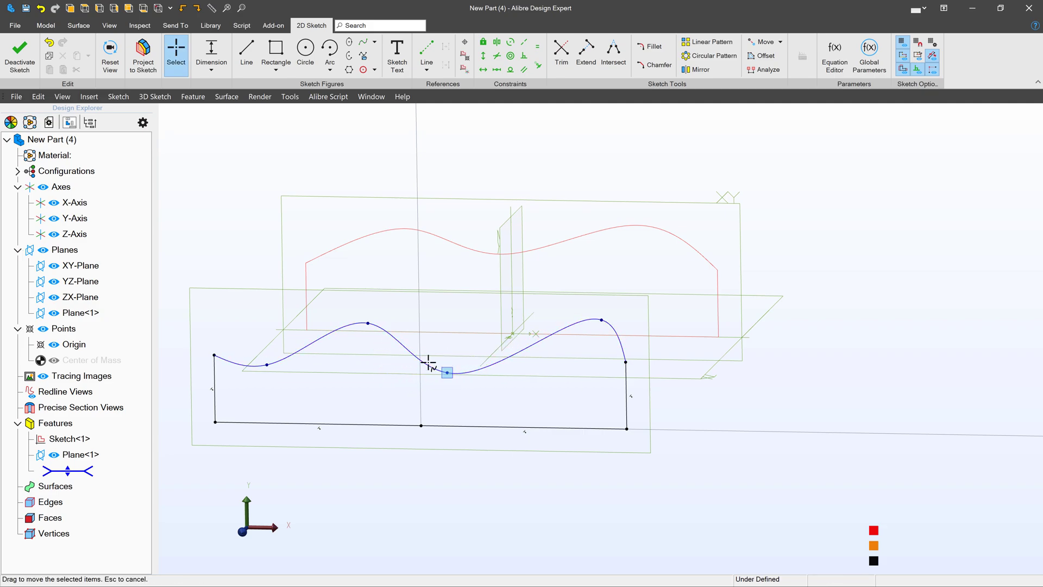
left_click_drag(363, 328, 350, 339)
left_click_drag(600, 321, 554, 373)
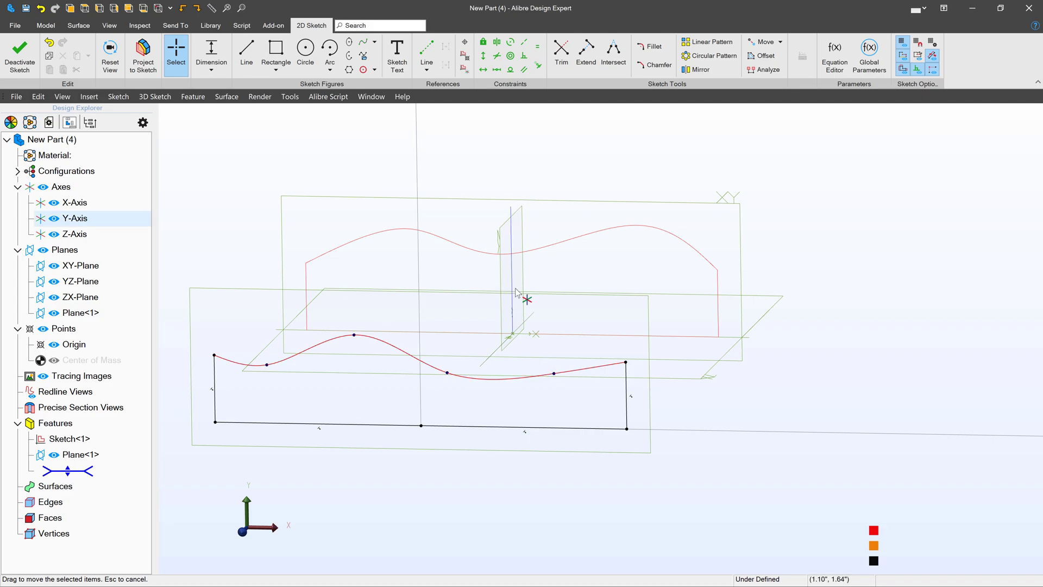
left_click(20, 54)
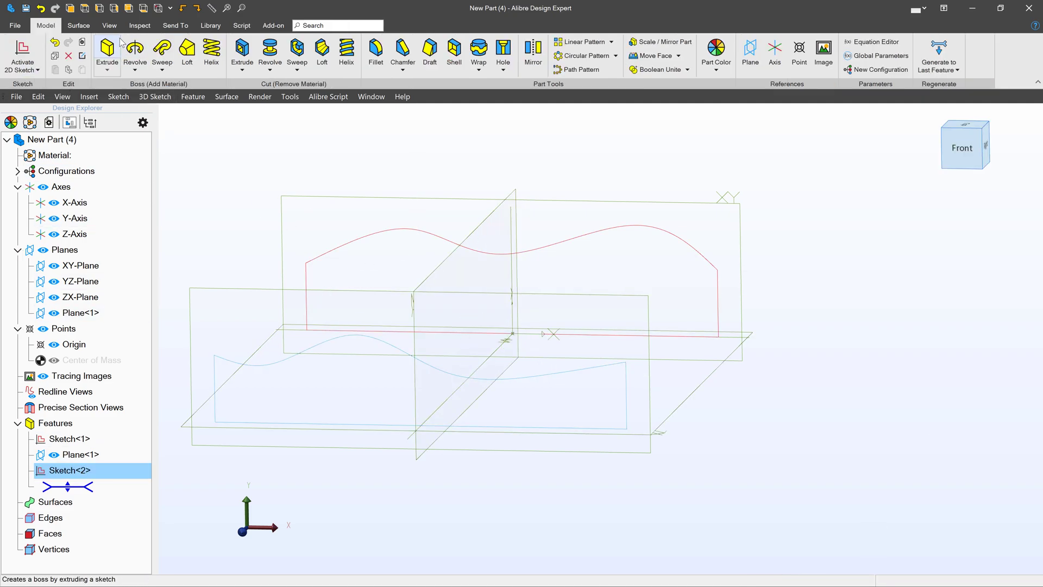
Step: Set up a Loft Boss between the two profile sketches and specify tangency at both cross sections
left_click(187, 49)
left_click(396, 234)
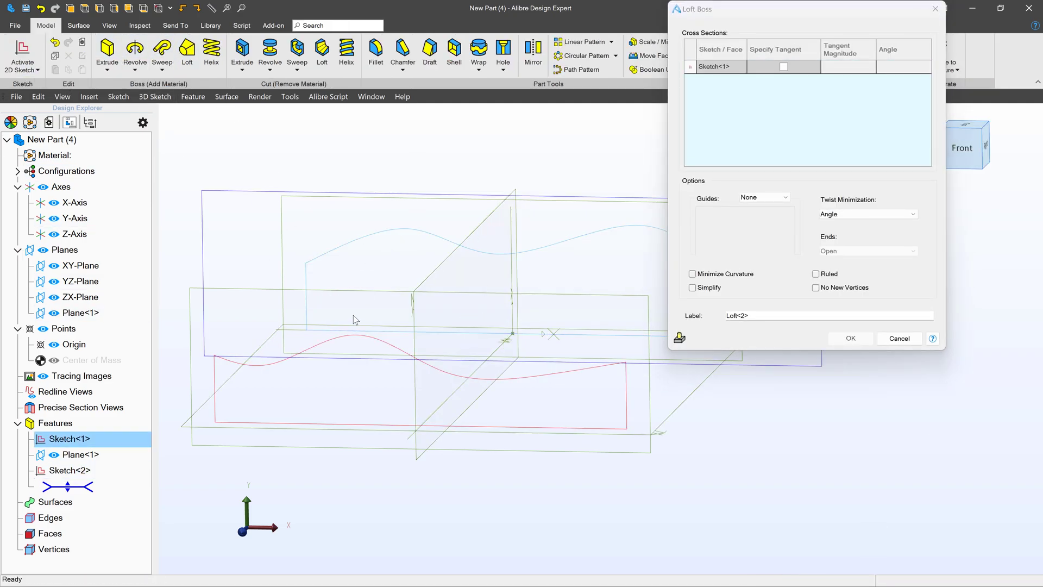
left_click(407, 346)
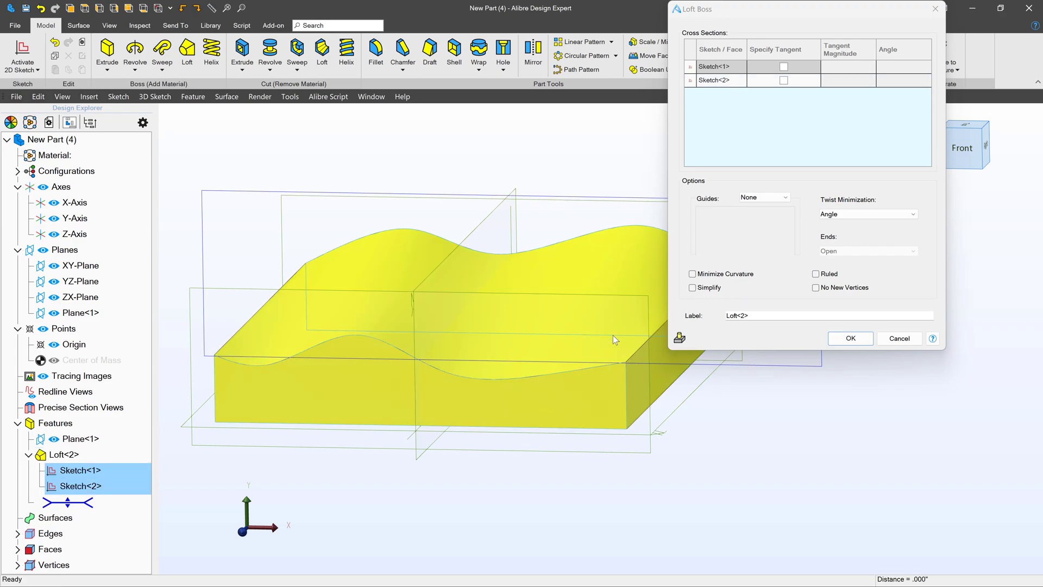
left_click(783, 67)
left_click(783, 80)
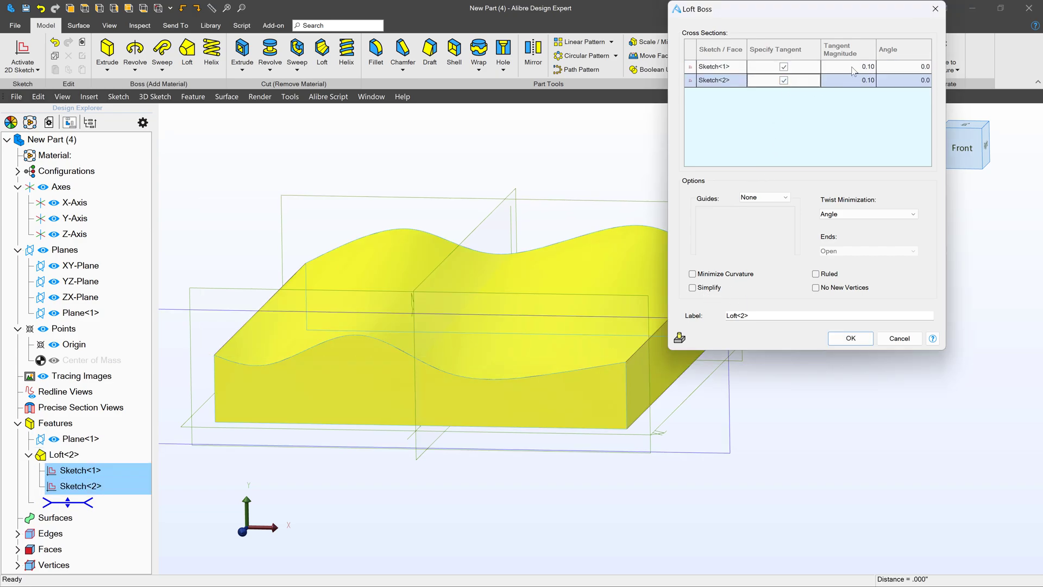
Step: Set the tangent magnitude to 3.00 for both cross sections and complete the loft
left_click(854, 68)
middle_click_drag(624, 360, 544, 347)
scroll(414, 359, "down", 3)
scroll(546, 352, "up", 3)
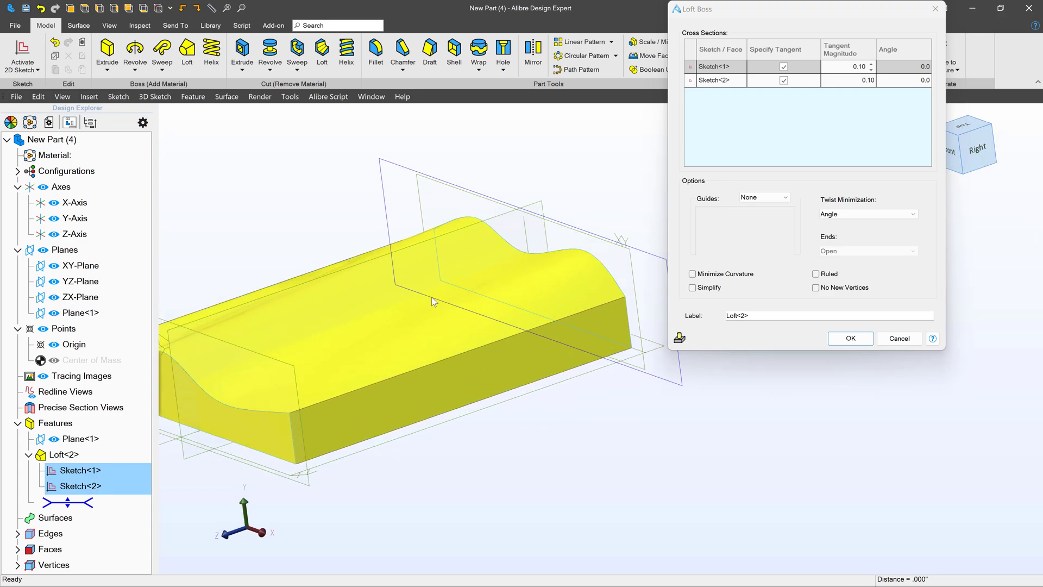
left_click(841, 68)
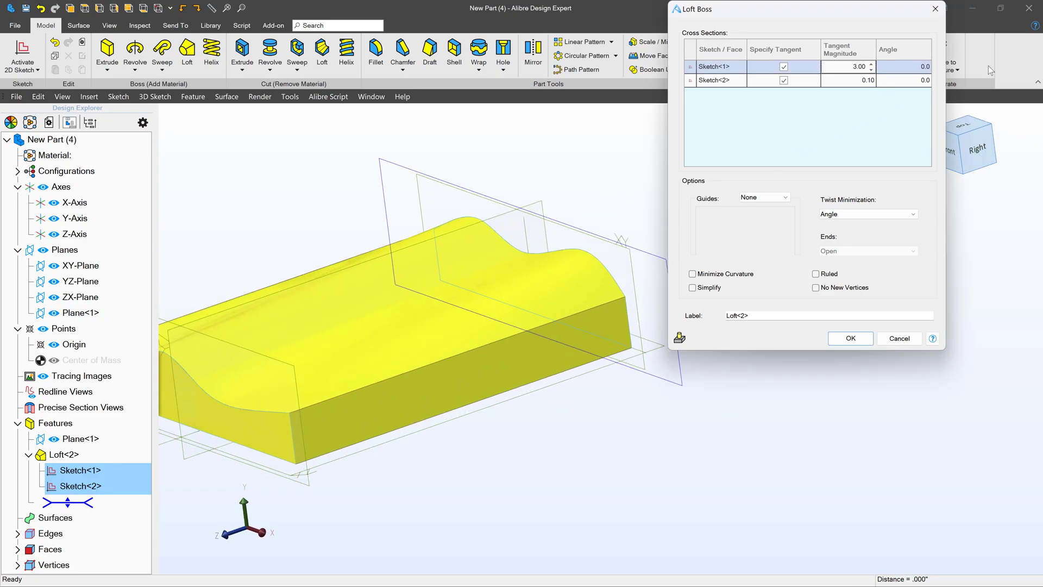
left_click(841, 81)
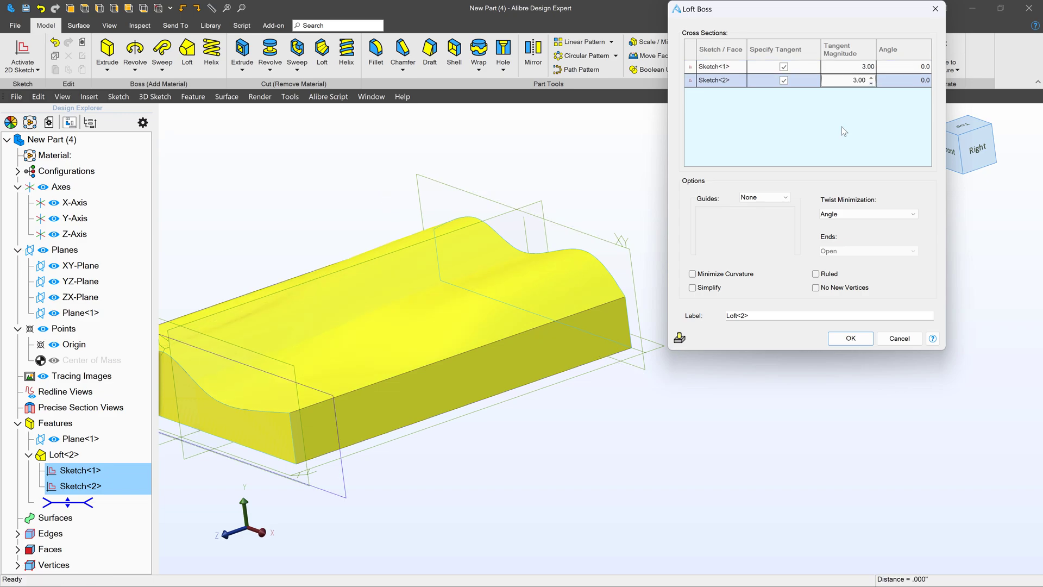
mouse_move(335, 308)
middle_mouse_down()
mouse_move(325, 333)
mouse_move(341, 302)
mouse_move(368, 304)
mouse_move(376, 325)
mouse_move(305, 295)
mouse_move(346, 304)
middle_mouse_up()
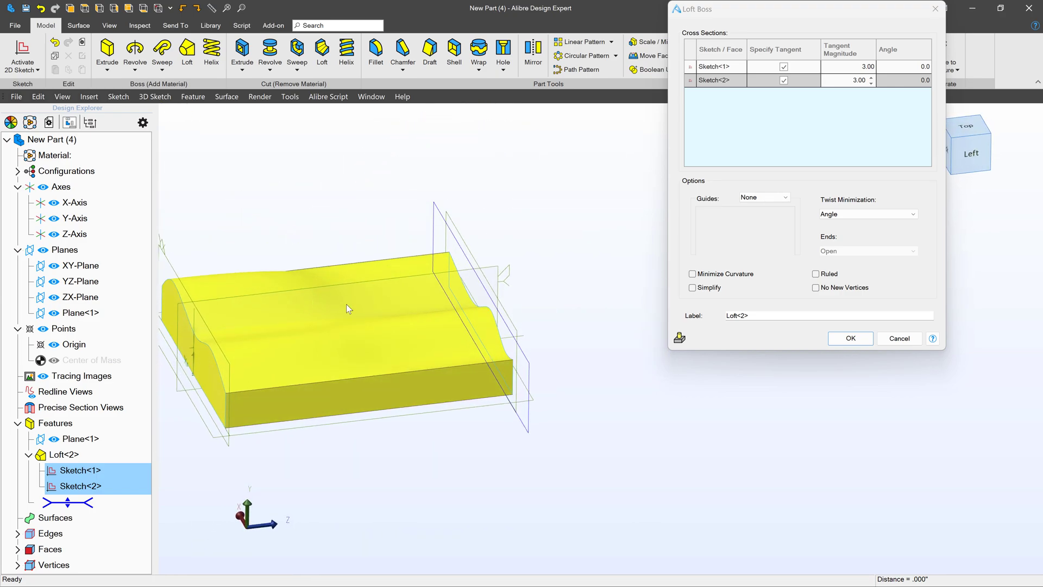
left_click(850, 340)
scroll(698, 321, "down", 2)
key("Escape")
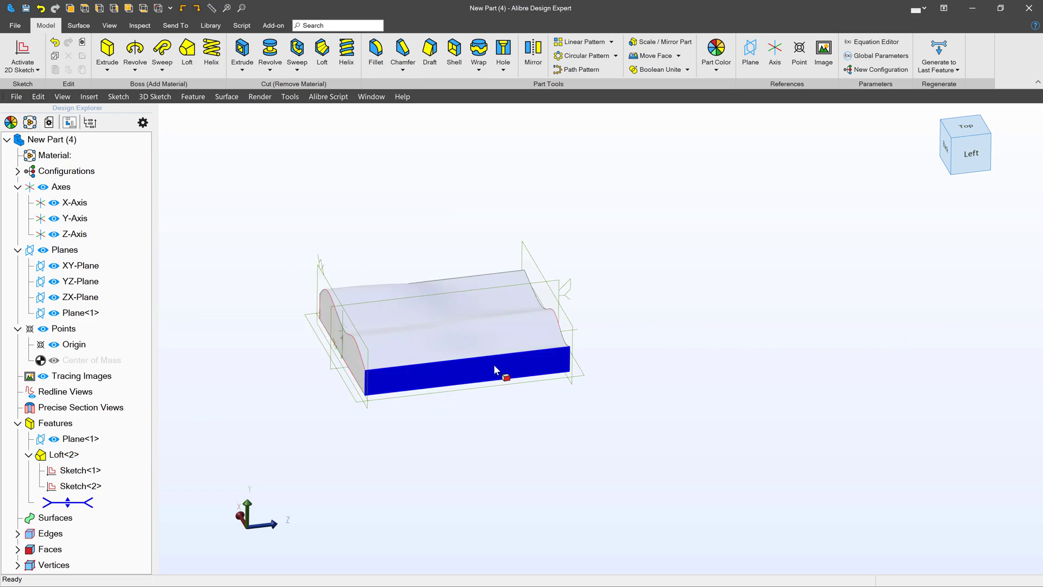
Step: Delete the loft's front and back wavy end faces, its right side face and its bottom face
scroll(327, 337, "up", 5)
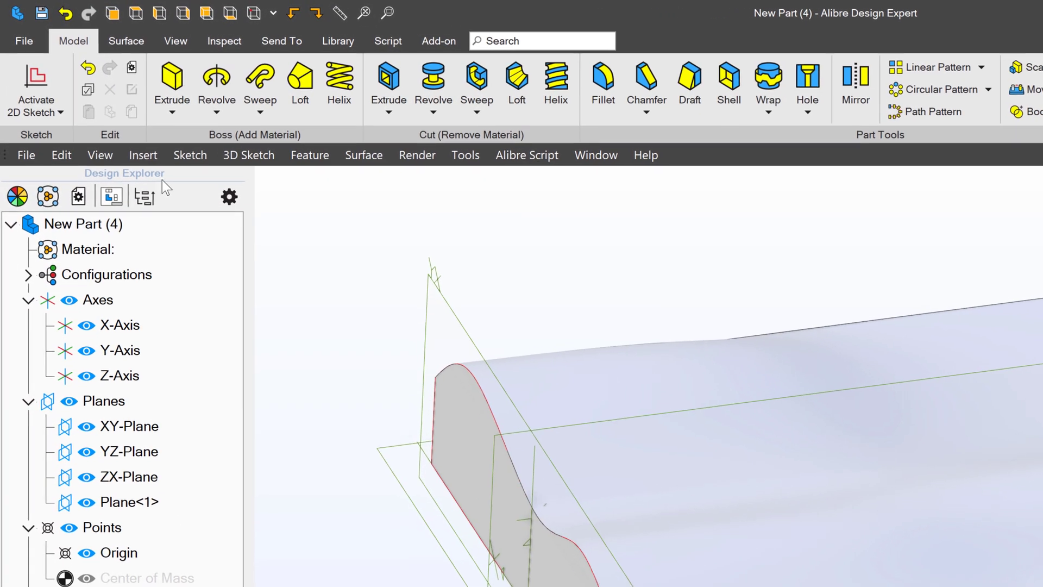
left_click(78, 25)
left_click(506, 87)
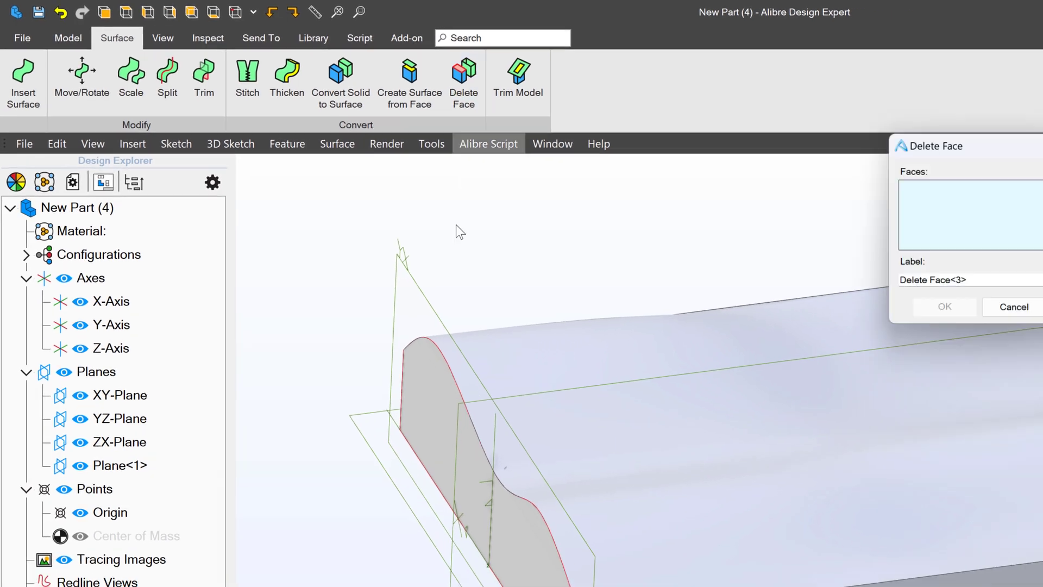
left_click(545, 541)
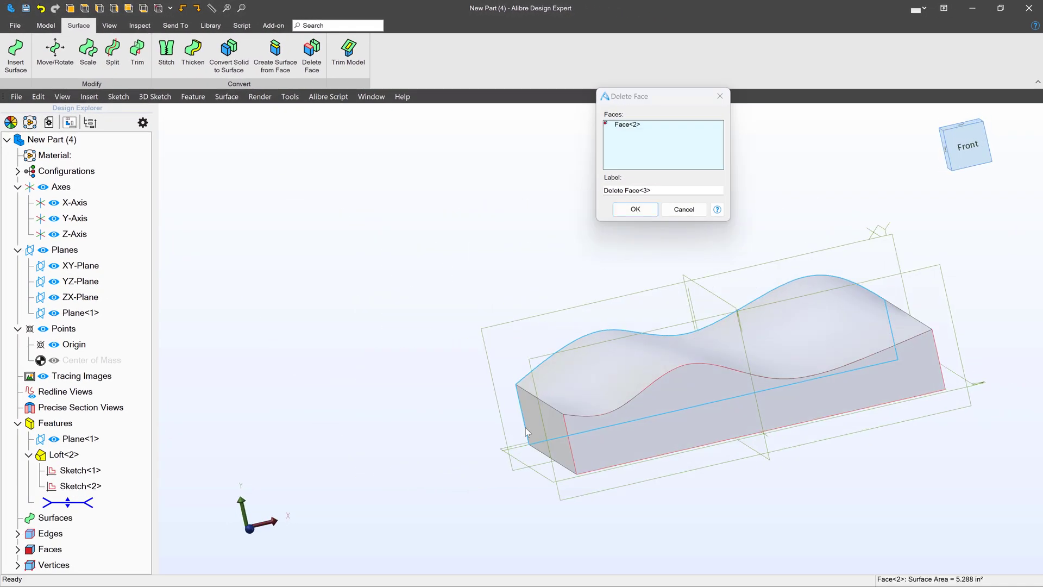
left_click(666, 416)
middle_click_drag(666, 416, 565, 421)
left_click(703, 442)
middle_click_drag(703, 442, 711, 381)
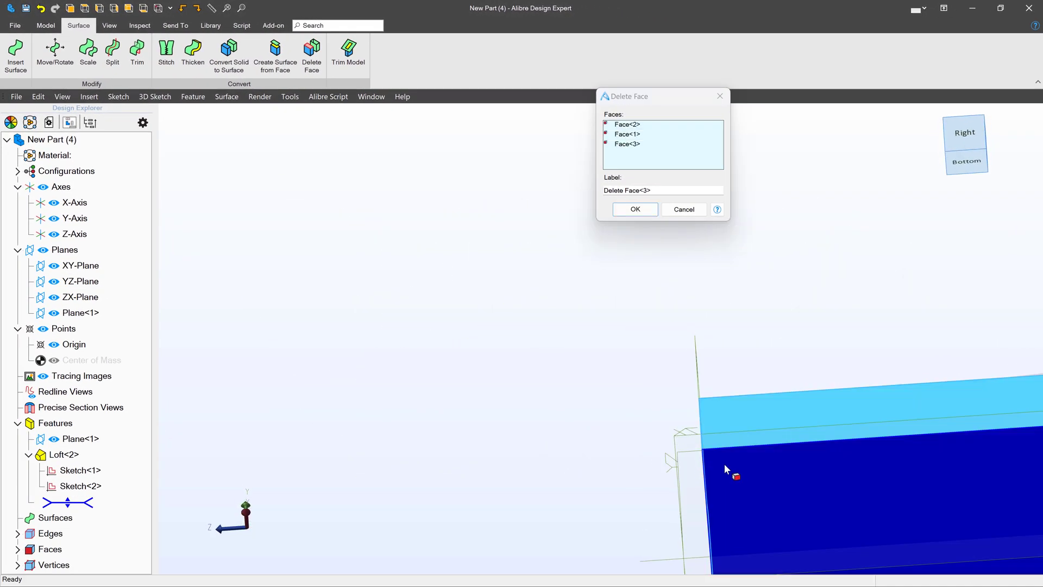
scroll(443, 366, "down", 3)
middle_click_drag(628, 422, 615, 426)
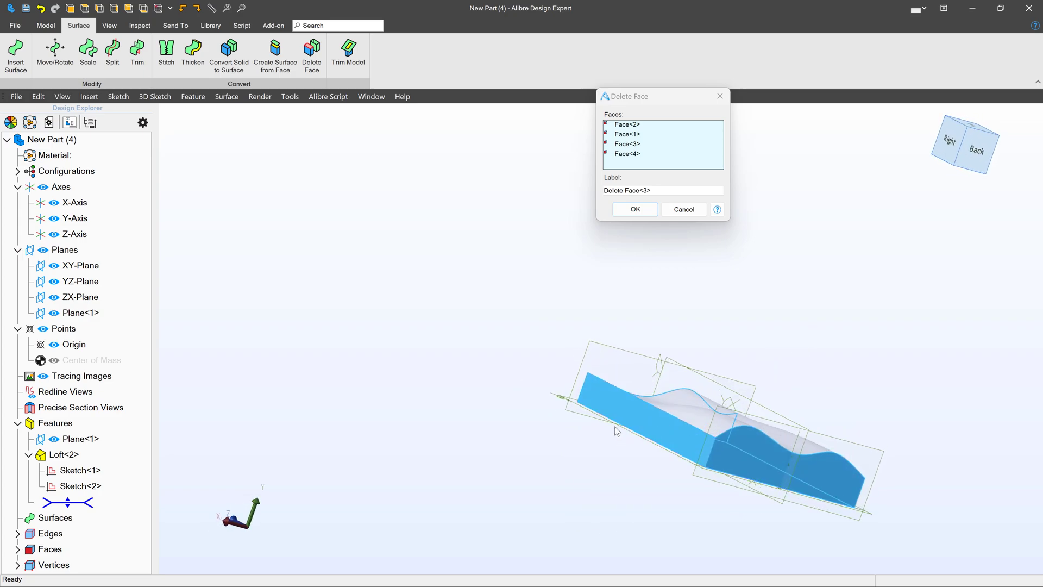
left_click(634, 213)
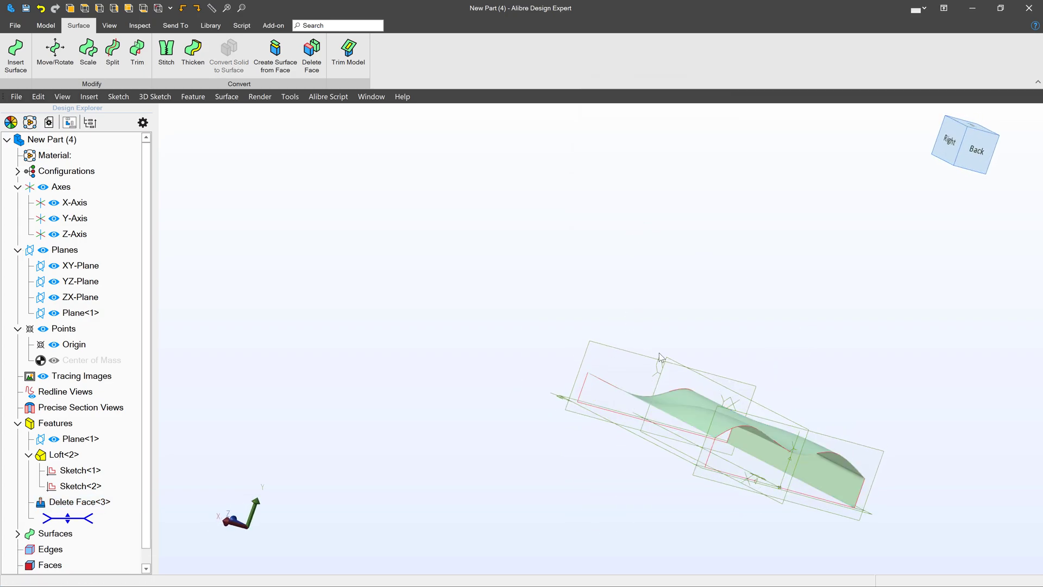
Step: Edit the Delete Face feature to also remove the remaining left side face, leaving only the wavy top surface
middle_click_drag(660, 353, 644, 354)
right_click(92, 506)
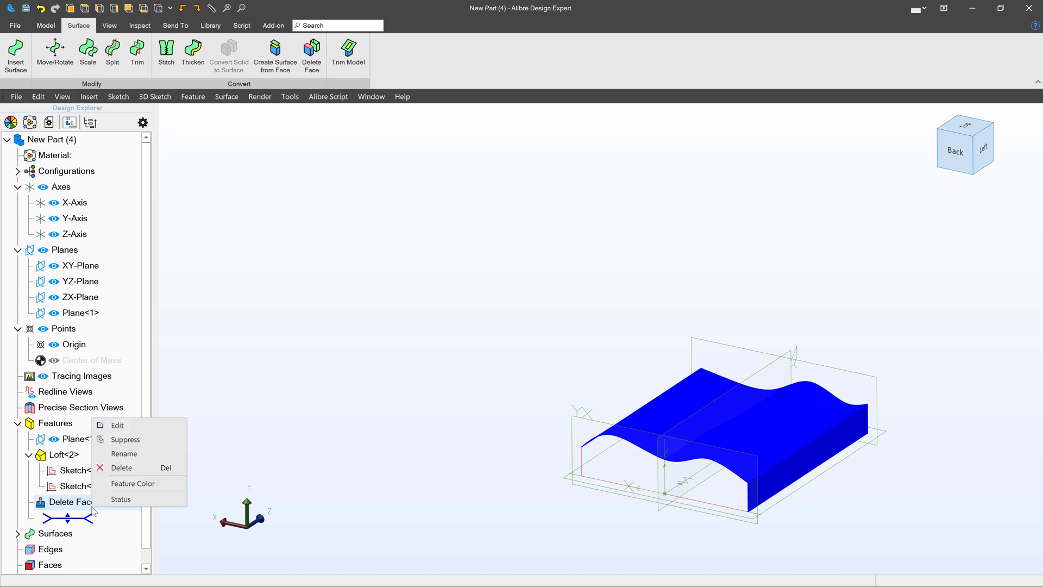
left_click(117, 425)
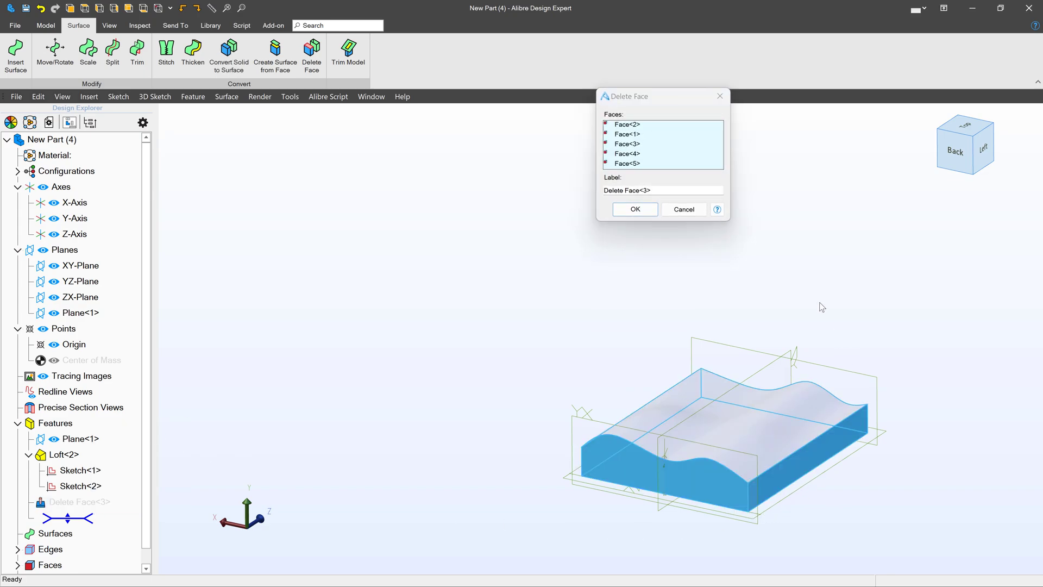
left_click(646, 214)
left_click(627, 295)
Step: Start a sketch on the ZX-Plane and draw a 6-sided regular polygon about 0.715 inch in diameter near the surface's lower-left corner
scroll(754, 485, "up", 4)
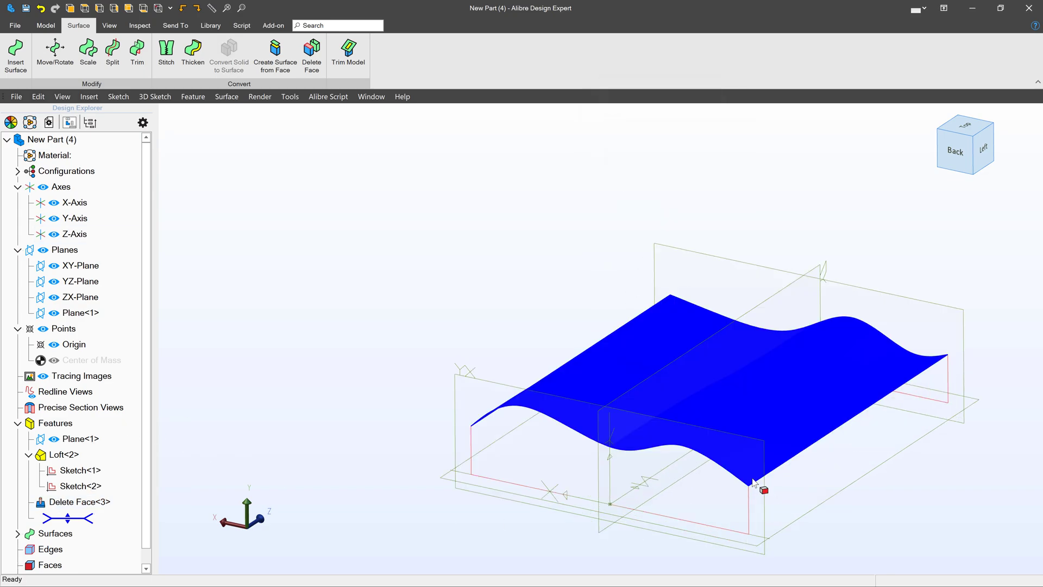
mouse_move(756, 486)
middle_mouse_down()
mouse_move(705, 444)
mouse_move(743, 439)
mouse_move(690, 445)
middle_mouse_up()
scroll(744, 439, "down", 4)
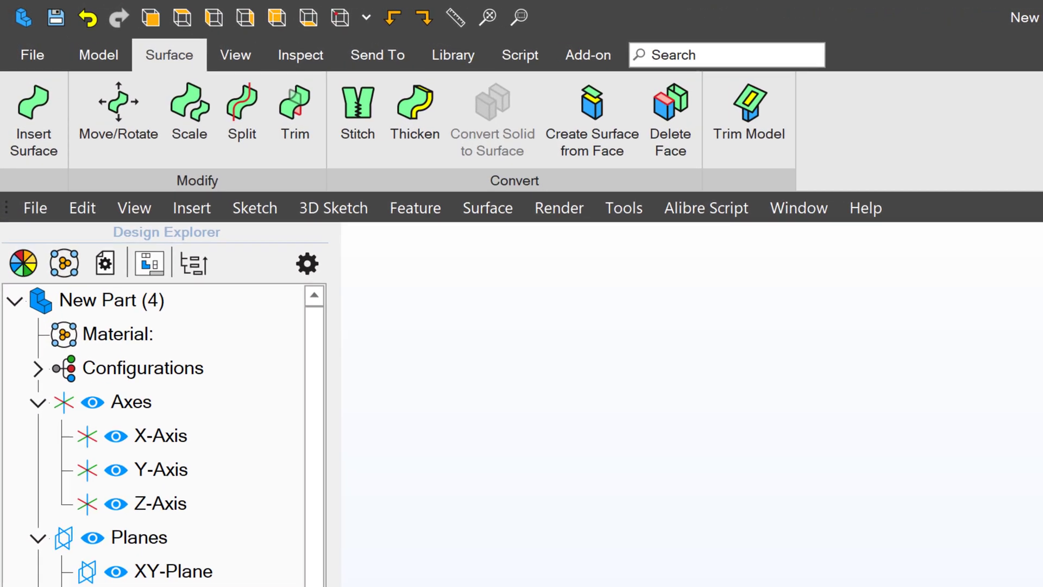
left_click(100, 58)
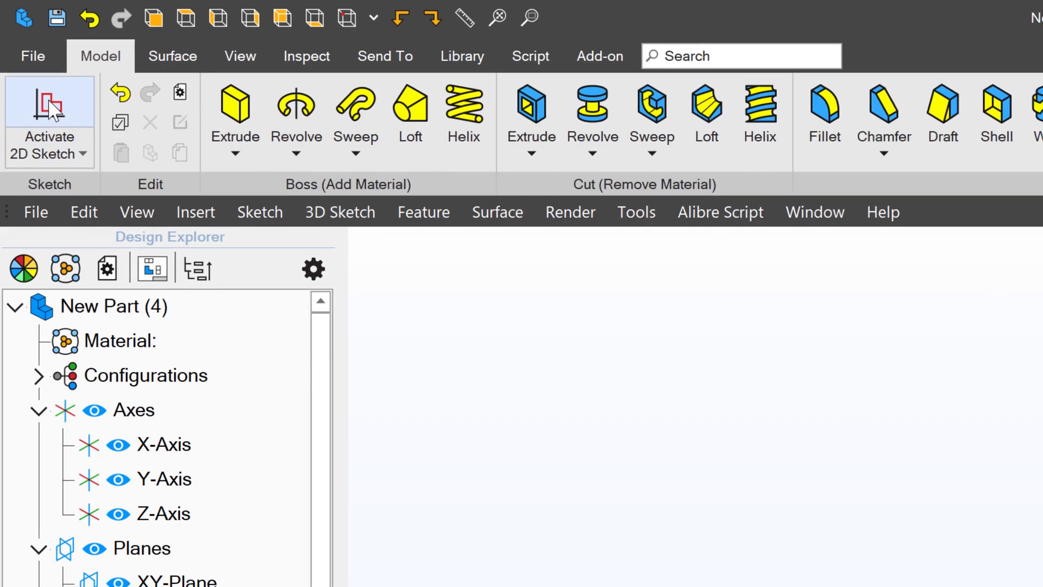
left_click(51, 108)
left_click(804, 396)
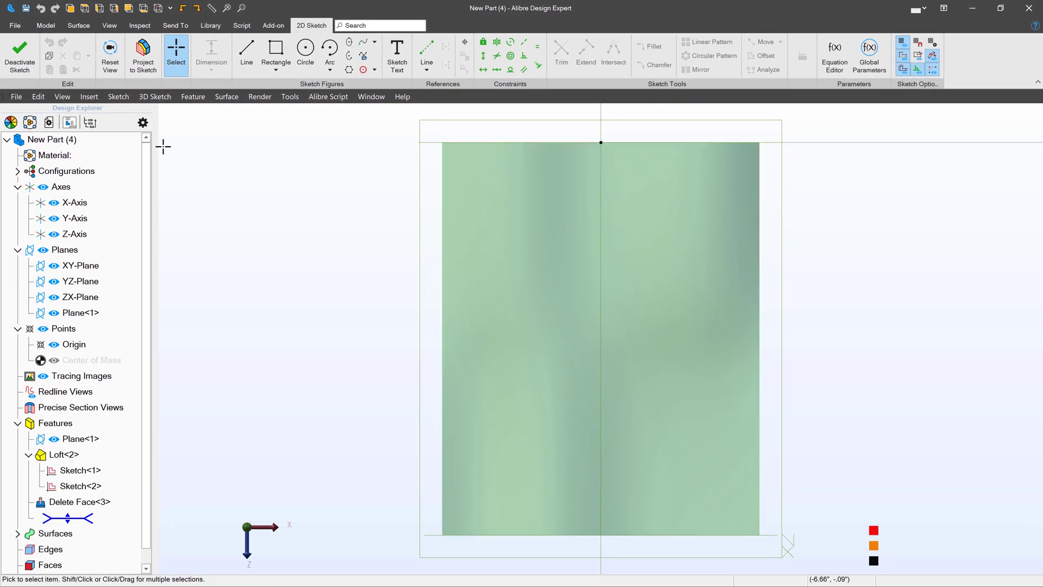
left_click(349, 69)
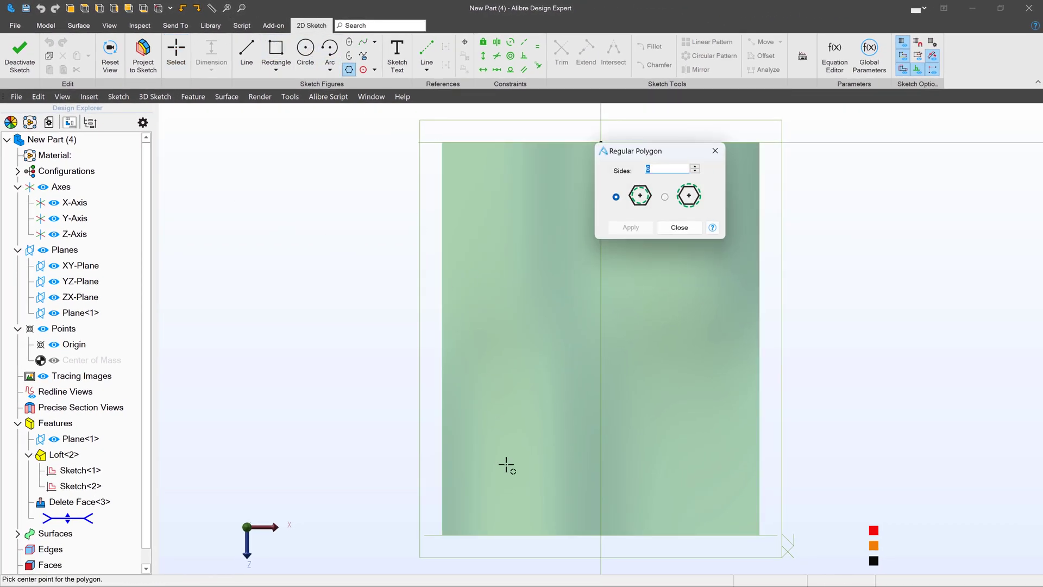
left_click(482, 502)
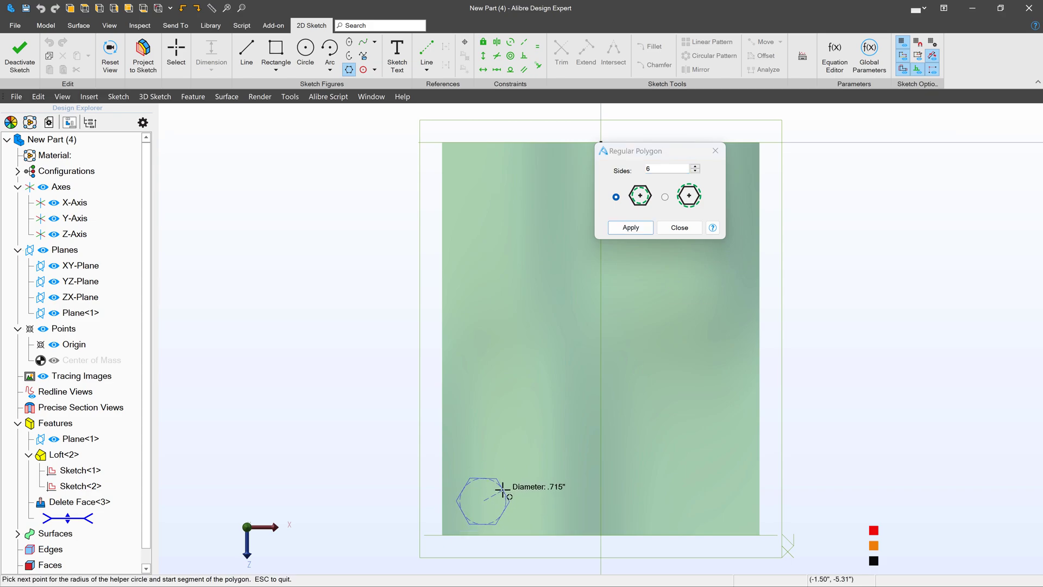
left_click(502, 490)
left_click(631, 228)
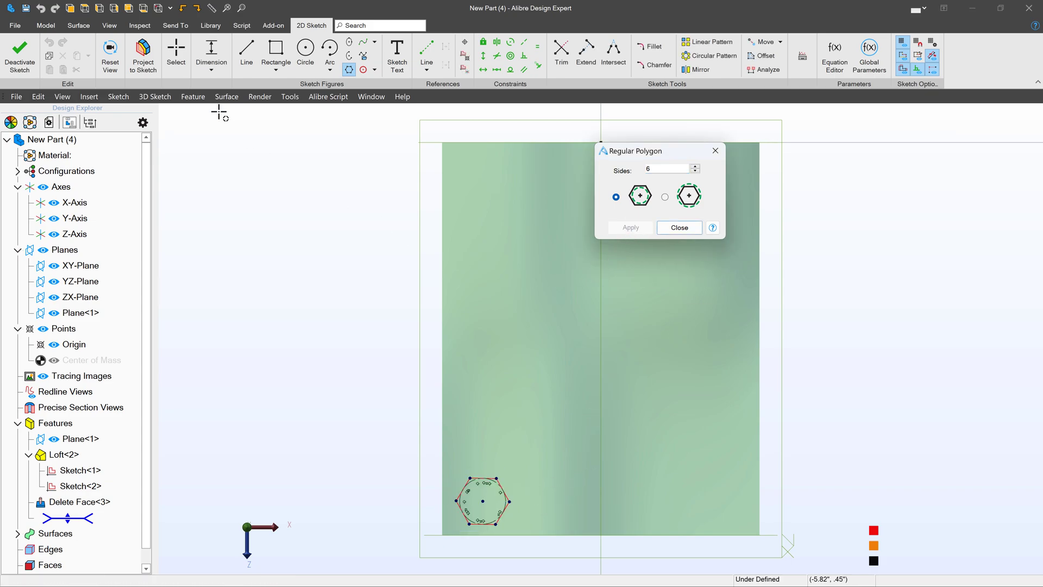
Step: Dimension the hexagon's upper edge to 0.4 inch and constrain that edge horizontal
key("Escape")
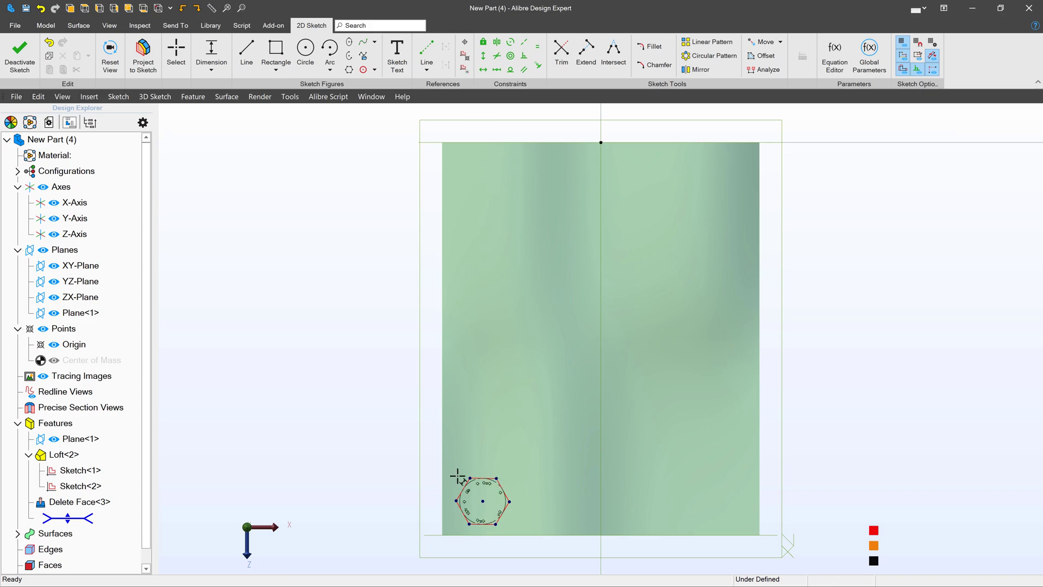
left_click(488, 443)
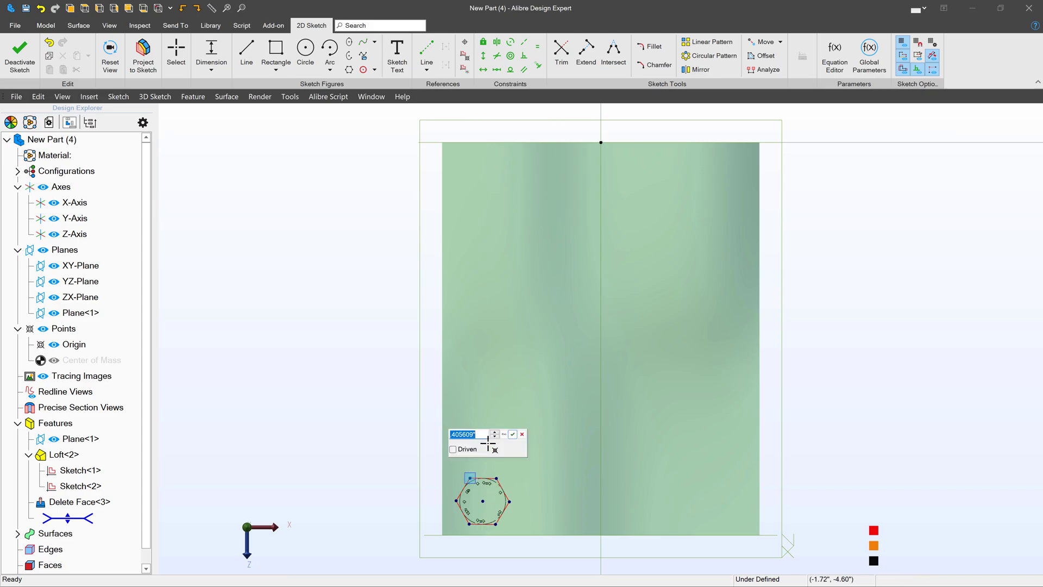
type("1")
key("Return")
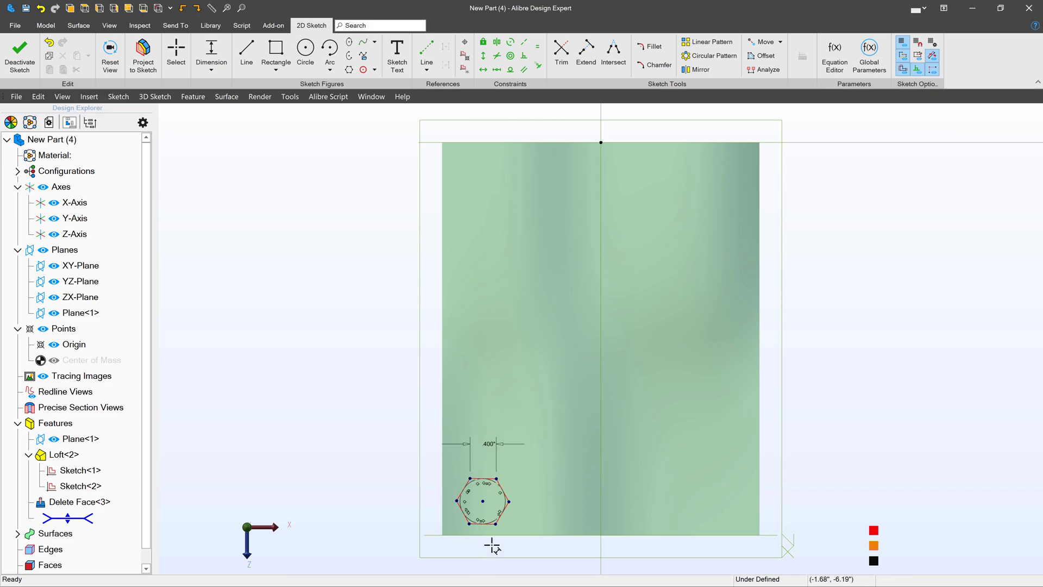
scroll(491, 545, "up", 5)
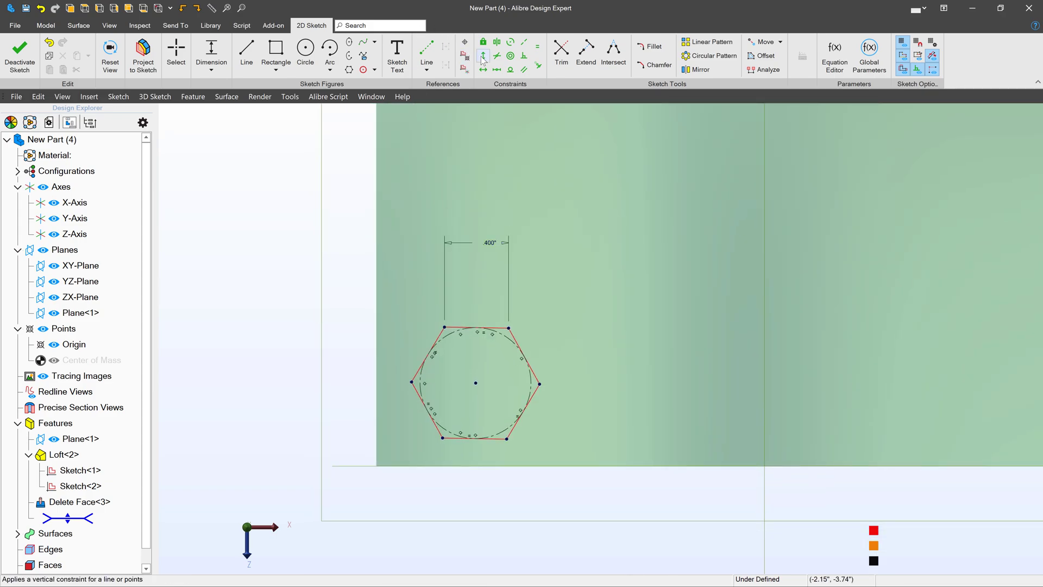
left_click(467, 327)
scroll(282, 354, "down", 4)
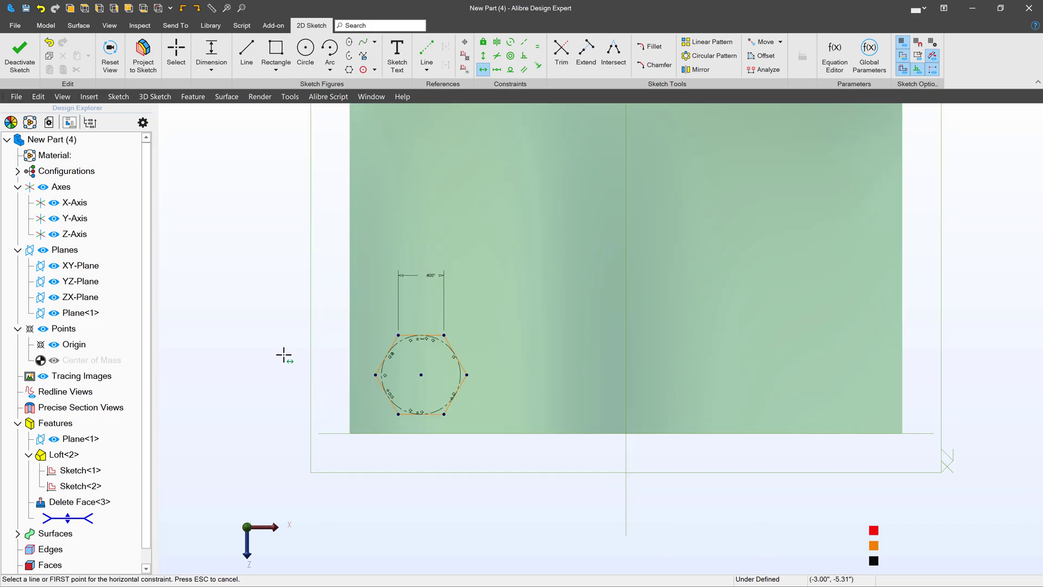
key("Escape")
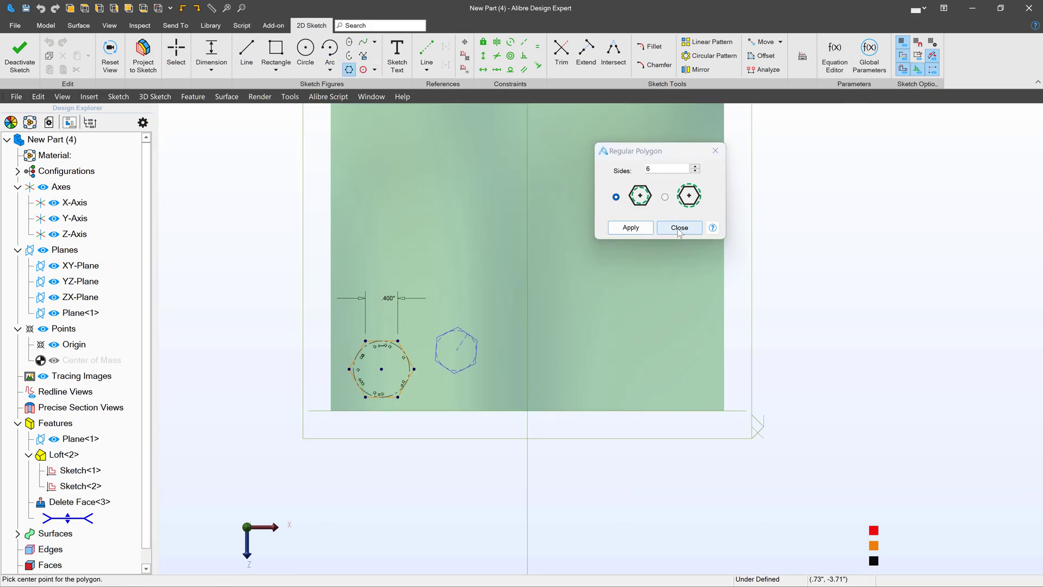
Step: Draw a second, smaller 6-sided regular polygon beside the first hexagon and constrain its upper edge horizontal
left_click(641, 229)
left_click(679, 228)
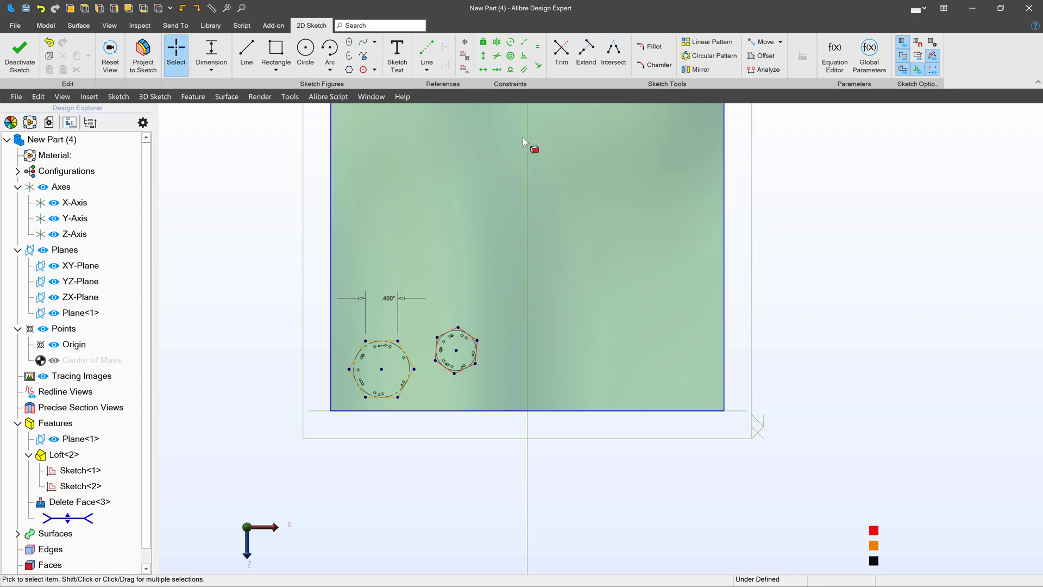
left_click(483, 70)
scroll(455, 331, "up", 5)
left_click(422, 342)
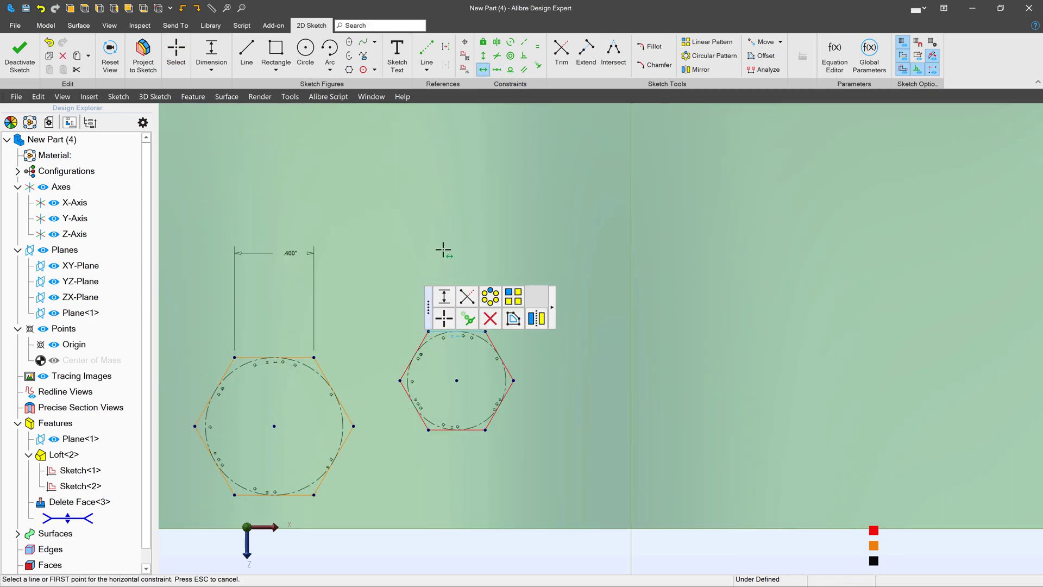
Step: Apply an equal constraint between the upper edges of the two hexagons
left_click(537, 47)
left_click(435, 330)
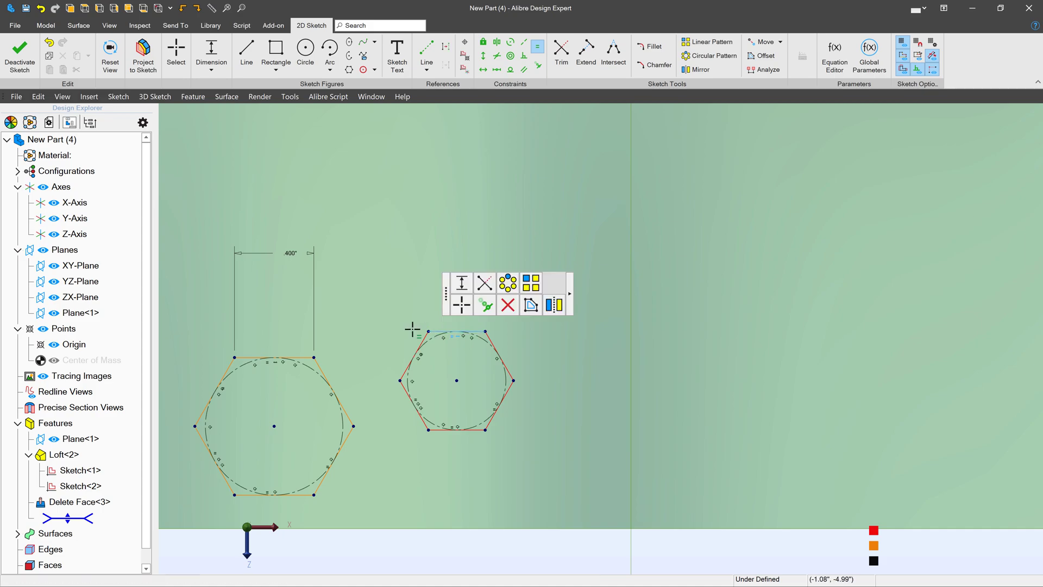
left_click(302, 357)
scroll(391, 404, "down", 2)
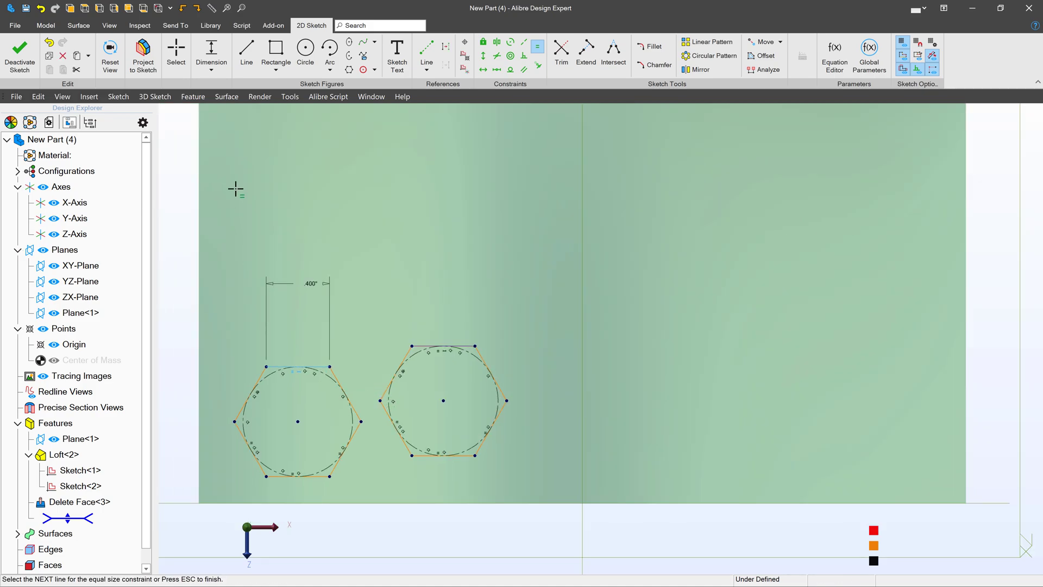
Step: Draw a reference line from the first hexagon's upper-right vertex to the second's left vertex, and move the second hexagon diagonally up and closer
left_click(426, 55)
left_click(330, 367)
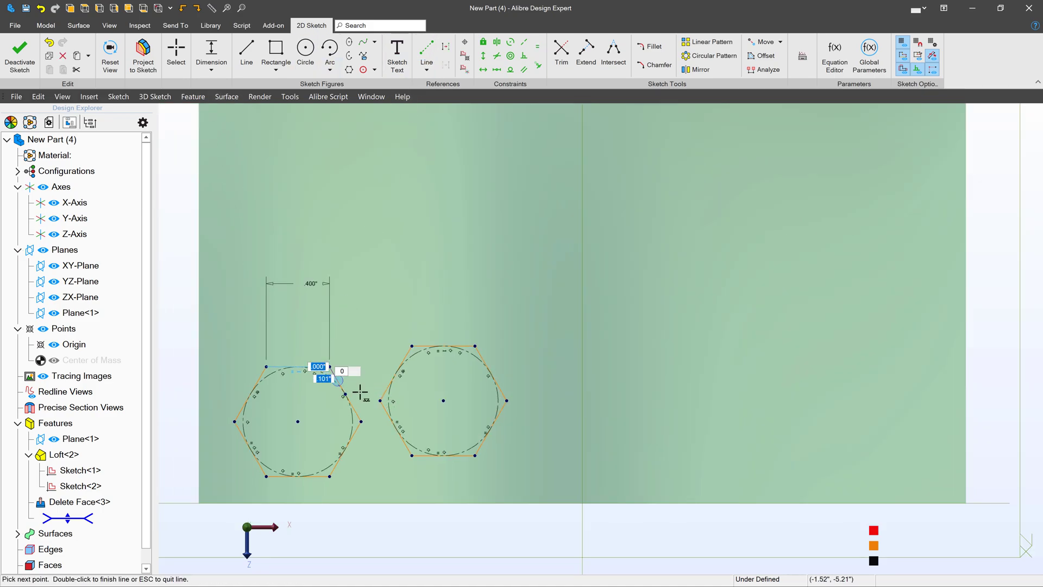
left_click(381, 401)
key("Escape")
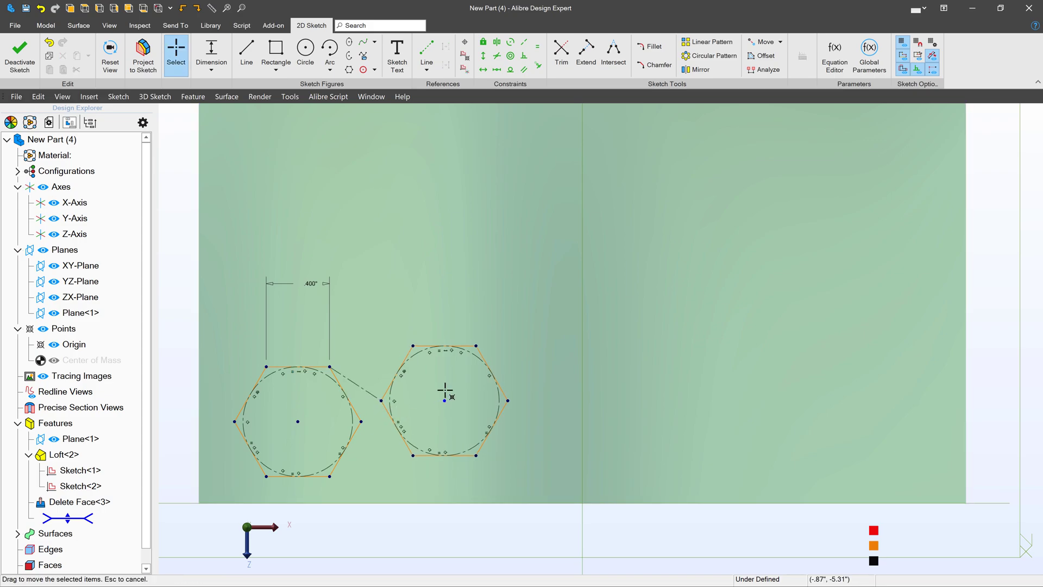
left_click_drag(445, 392, 415, 347)
scroll(338, 341, "up", 1)
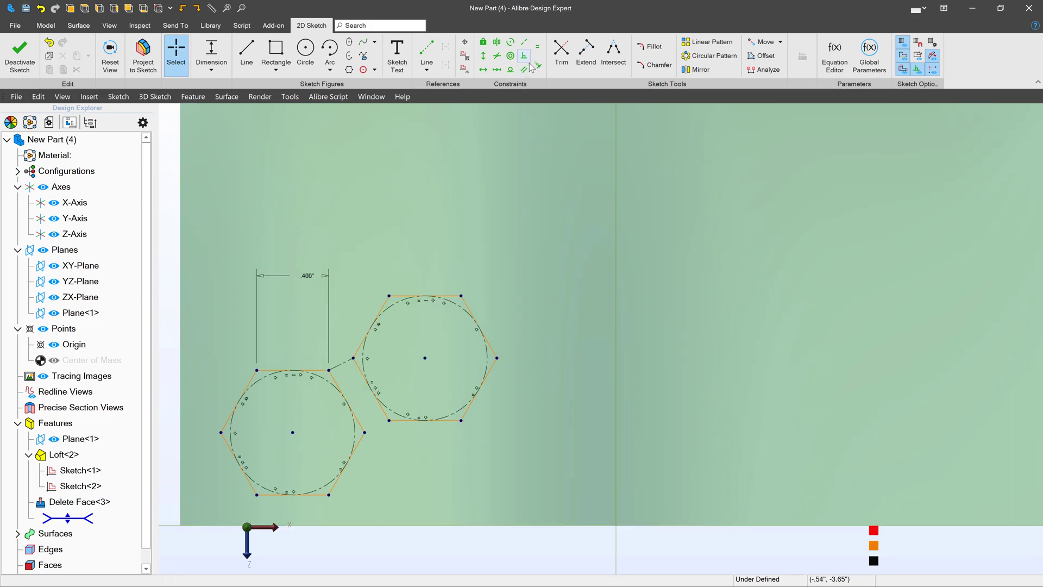
Step: Constrain the reference line perpendicular to the first hexagon's upper-right side and reposition the second hexagon closer to the first
left_click(524, 56)
scroll(353, 391, "up", 5)
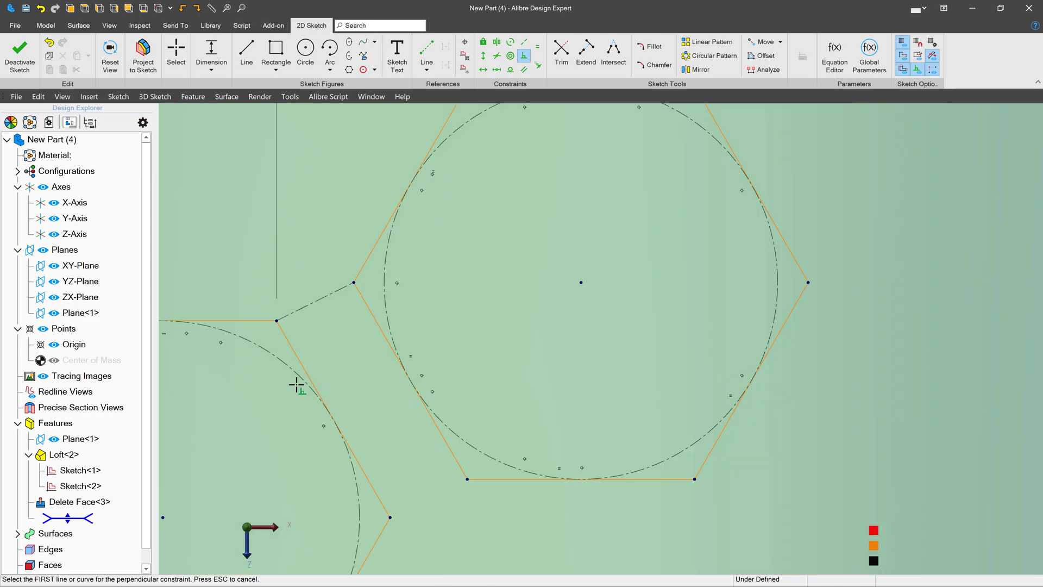
left_click(304, 306)
left_click(288, 342)
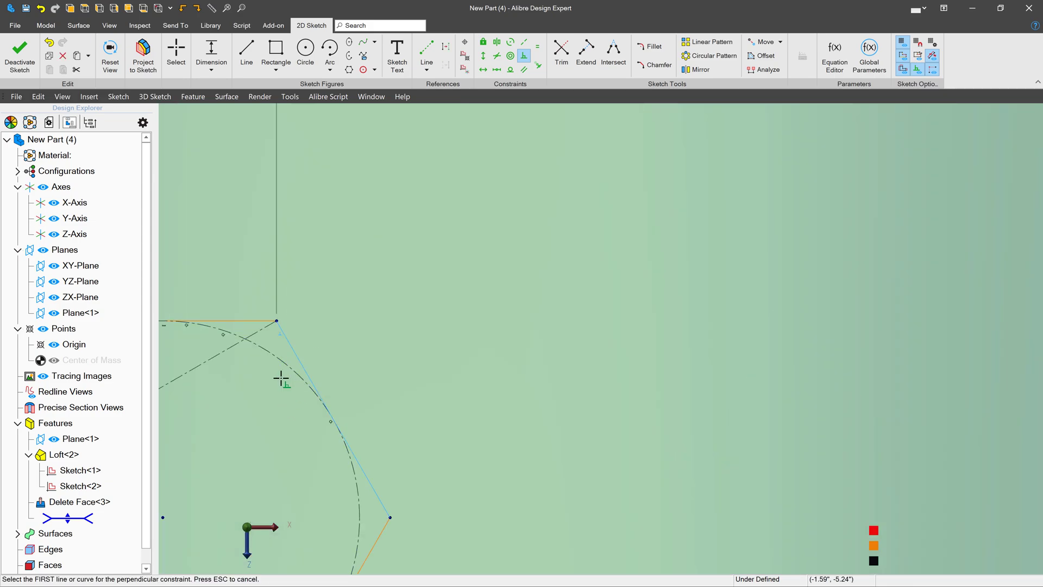
scroll(523, 356, "down", 5)
scroll(415, 393, "up", 3)
key("Escape")
left_click_drag(412, 448, 435, 426)
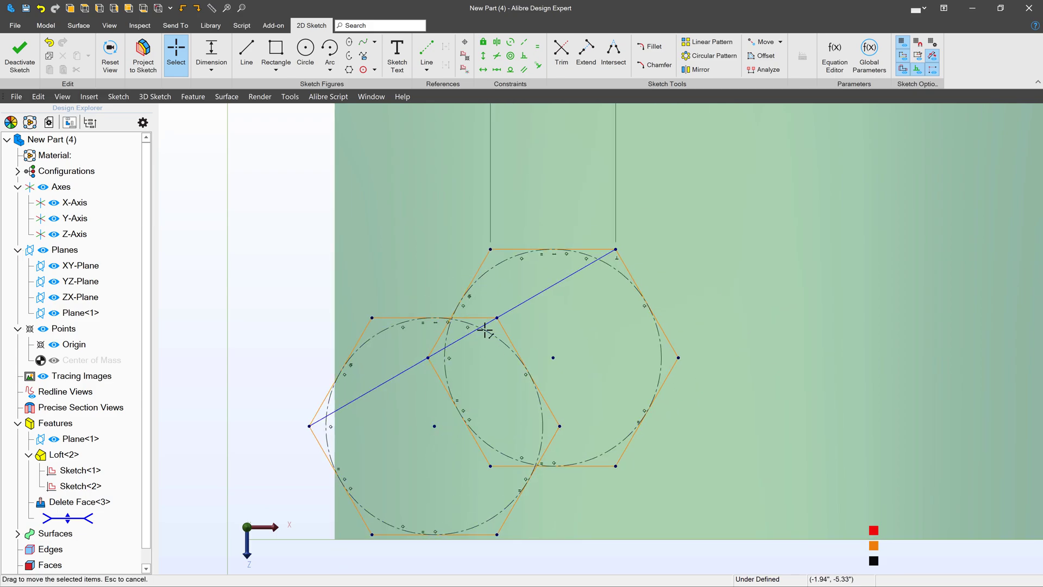
key("Escape")
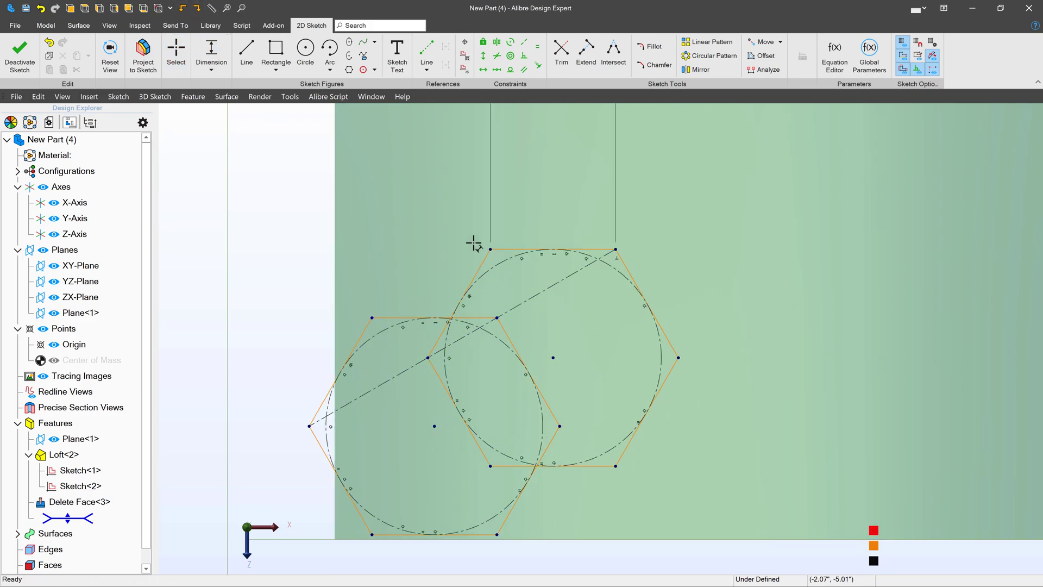
Step: Dimension the gap between the hexagons' facing sides to 0.1 inch and move the pair back onto the surface
left_click(522, 303)
left_click(507, 292)
type(".")
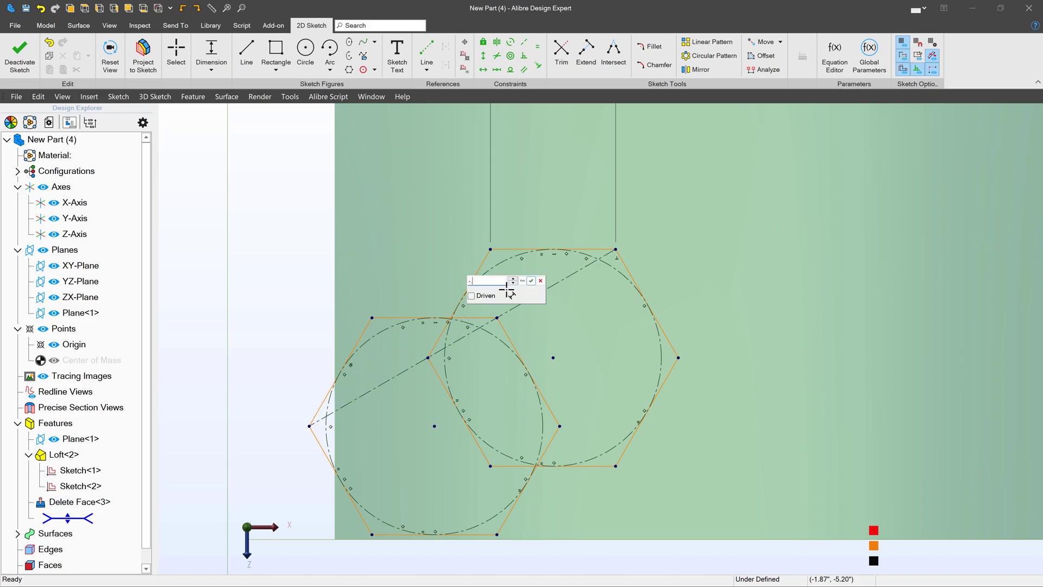
type("4")
key("Return")
scroll(349, 277, "down", 2)
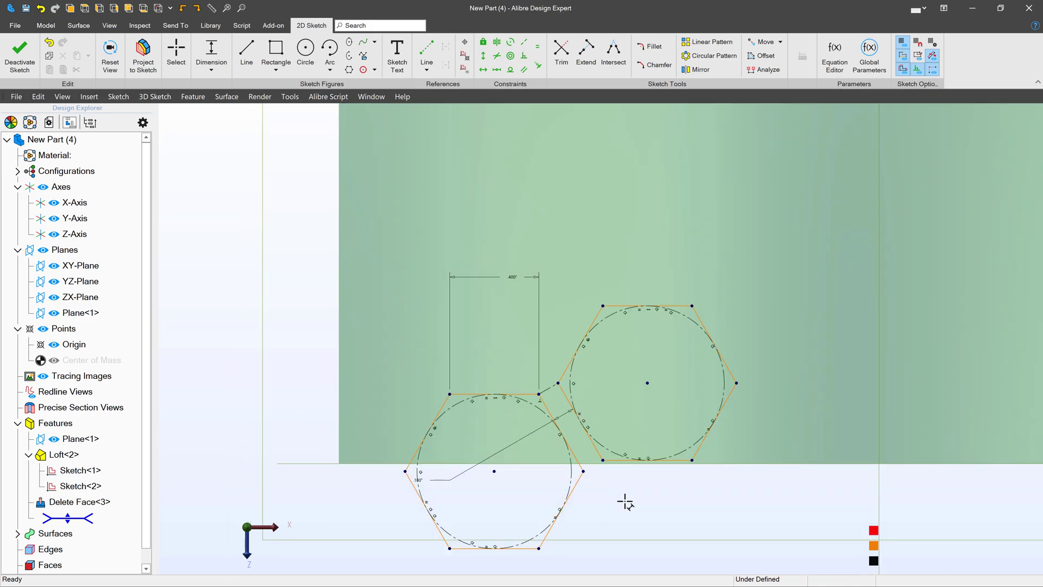
key("Escape")
left_click_drag(648, 383, 609, 269)
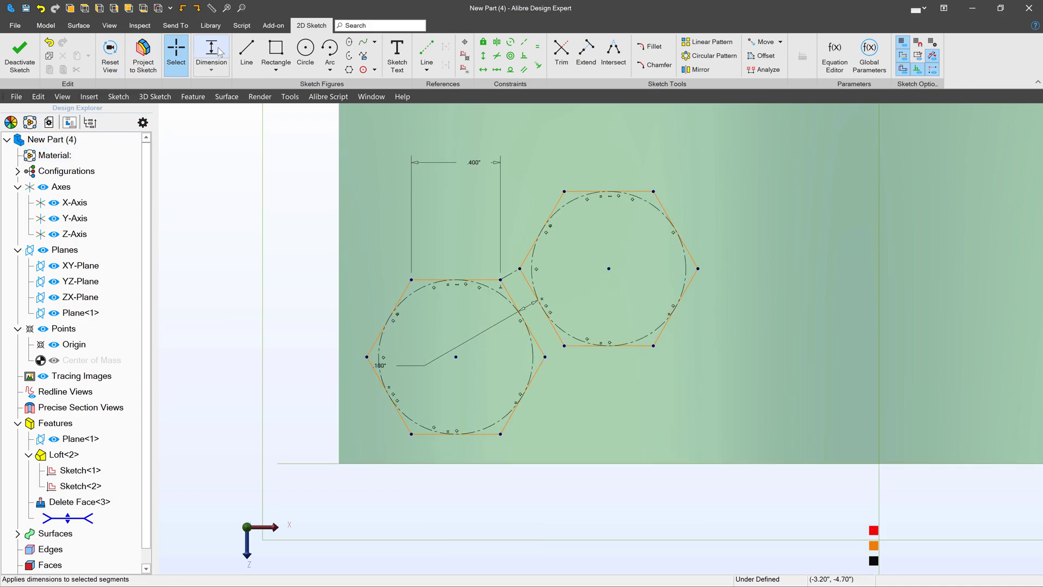
Step: Add driven dimensions for the horizontal and vertical distances between the two hexagon centers
key("Escape")
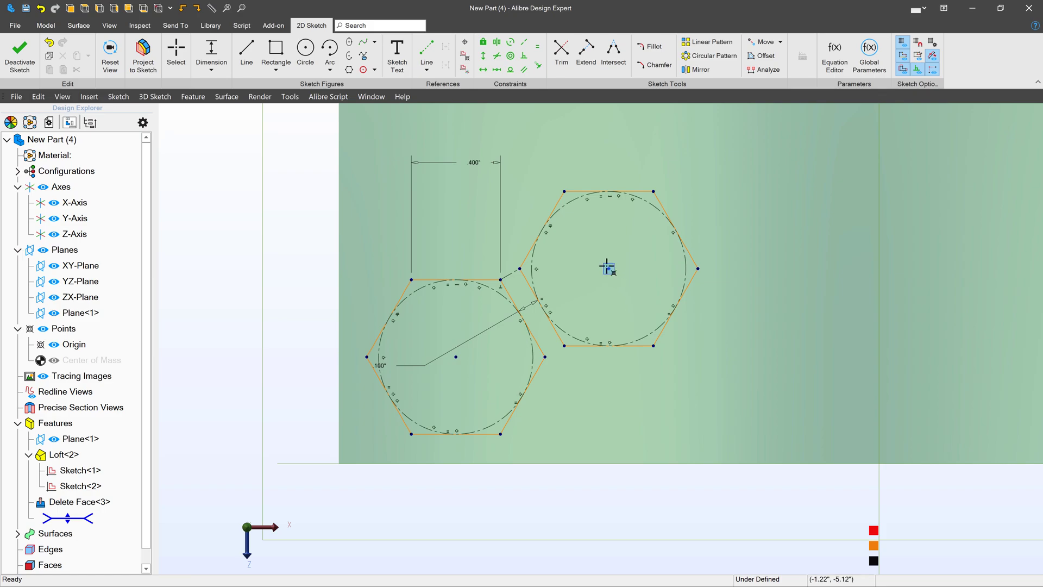
left_click(607, 266)
left_click(491, 504)
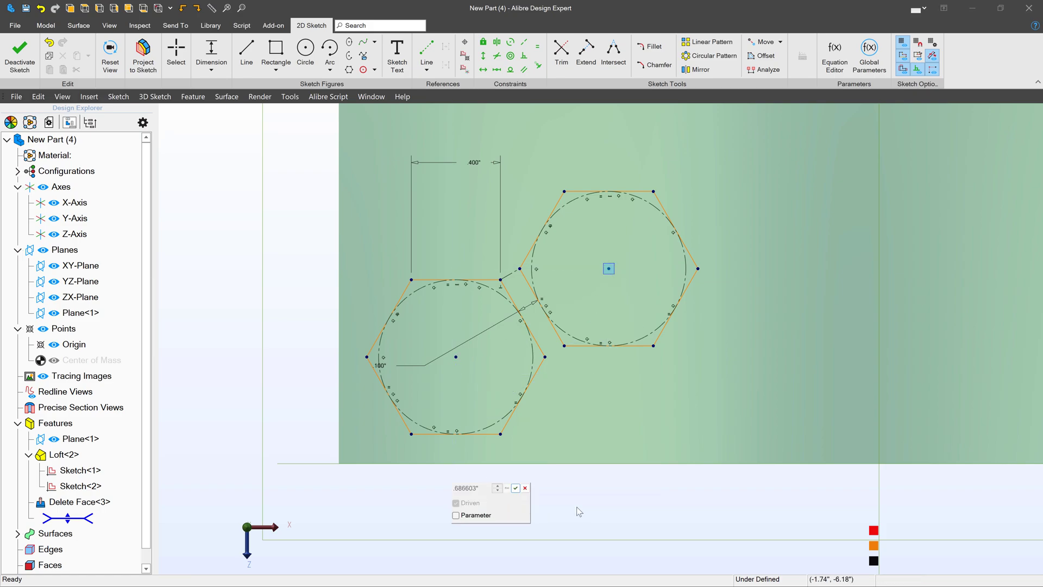
left_click(516, 488)
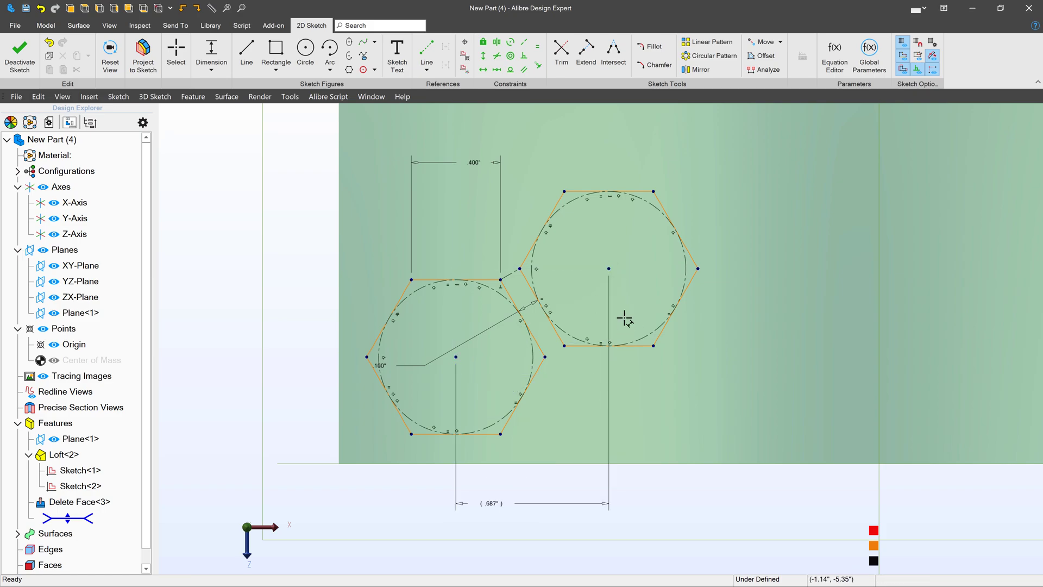
left_click(456, 357)
left_click(268, 321)
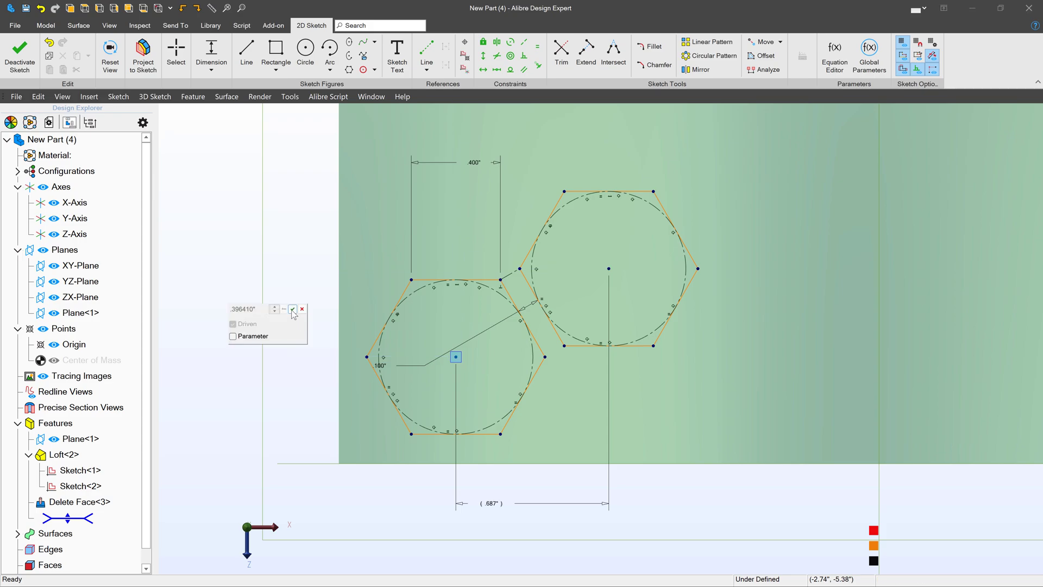
left_click(292, 309)
scroll(347, 408, "down", 3)
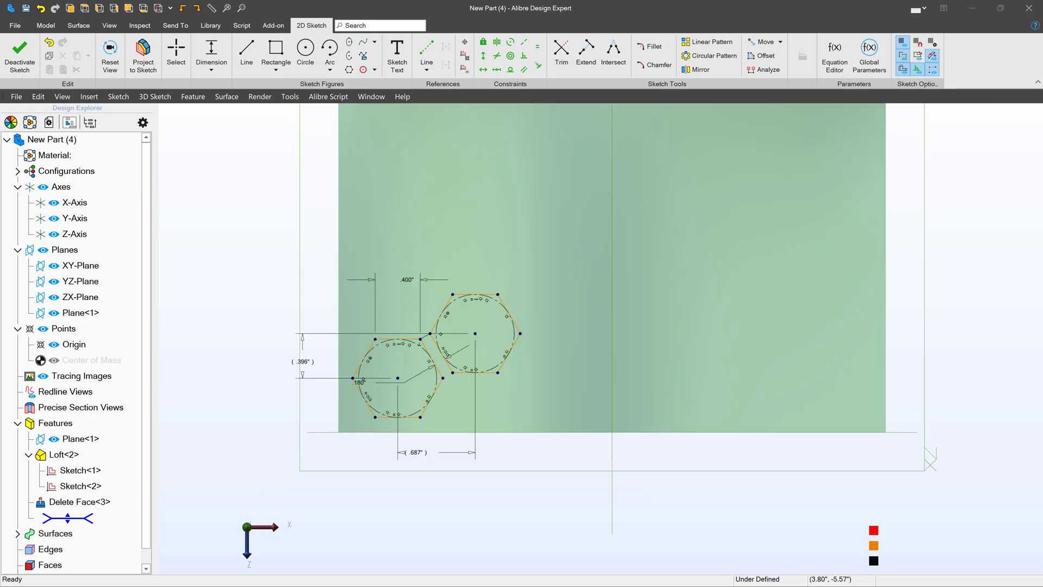
Step: Switch to Calculator, compute 0.687 × 2 and 0.396 × 2, and move its window out of the way
mouse_move(1042, 304)
left_mouse_down()
mouse_move(1042, 291)
mouse_move(670, 190)
mouse_move(679, 128)
left_mouse_up()
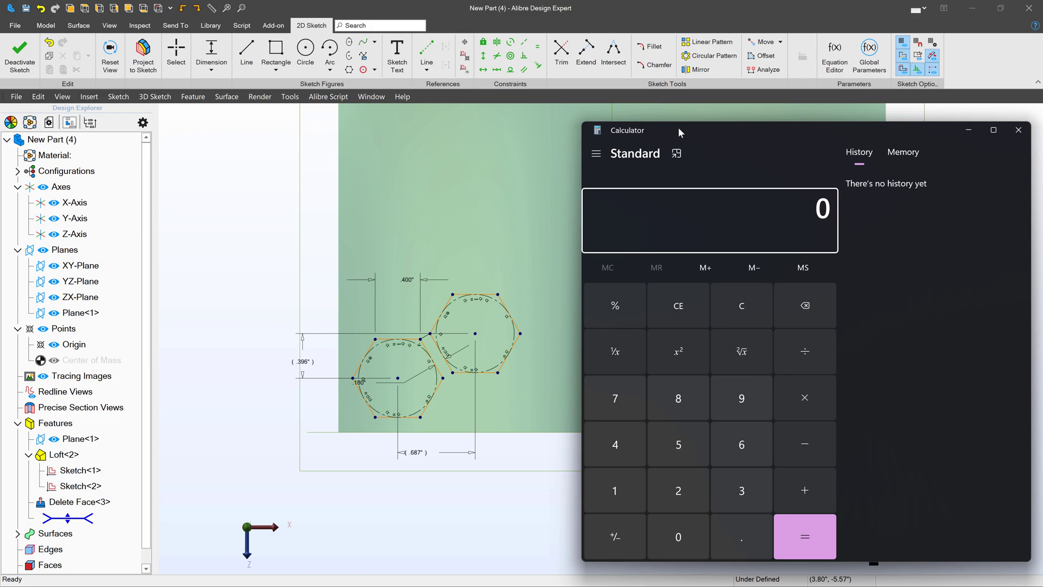
type(".687")
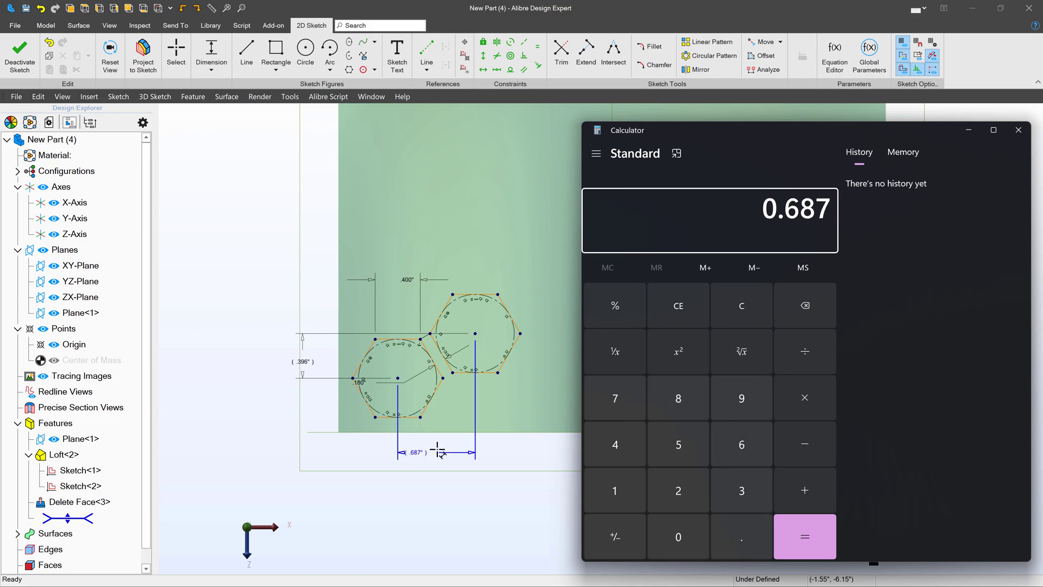
type(" × 2")
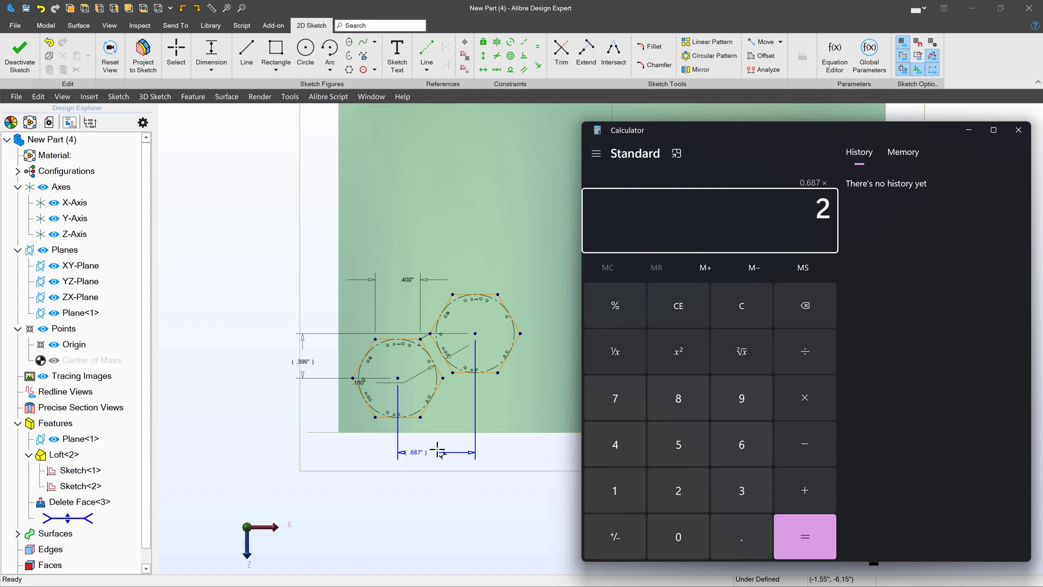
key("Return")
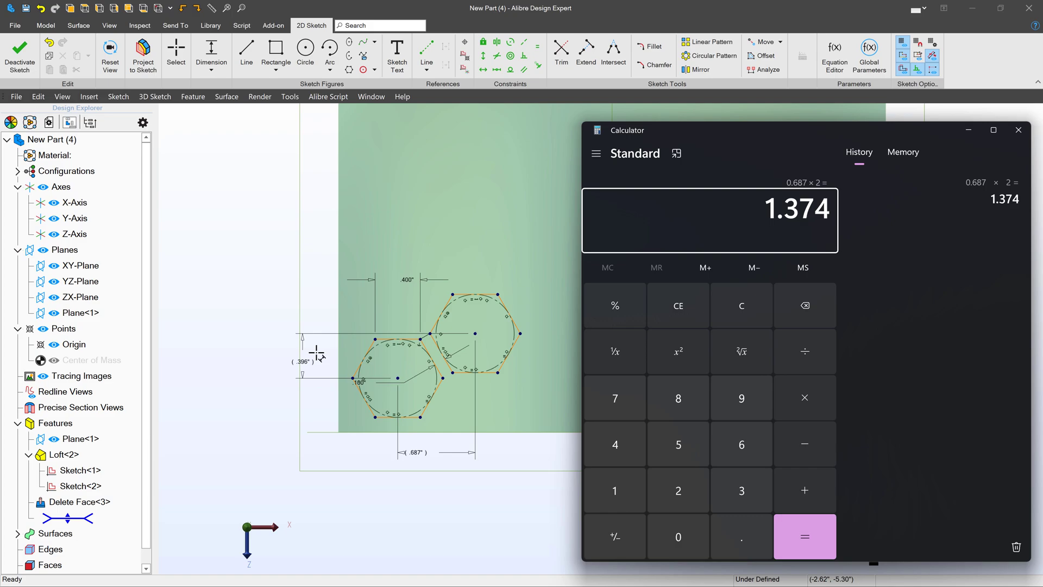
type(".396")
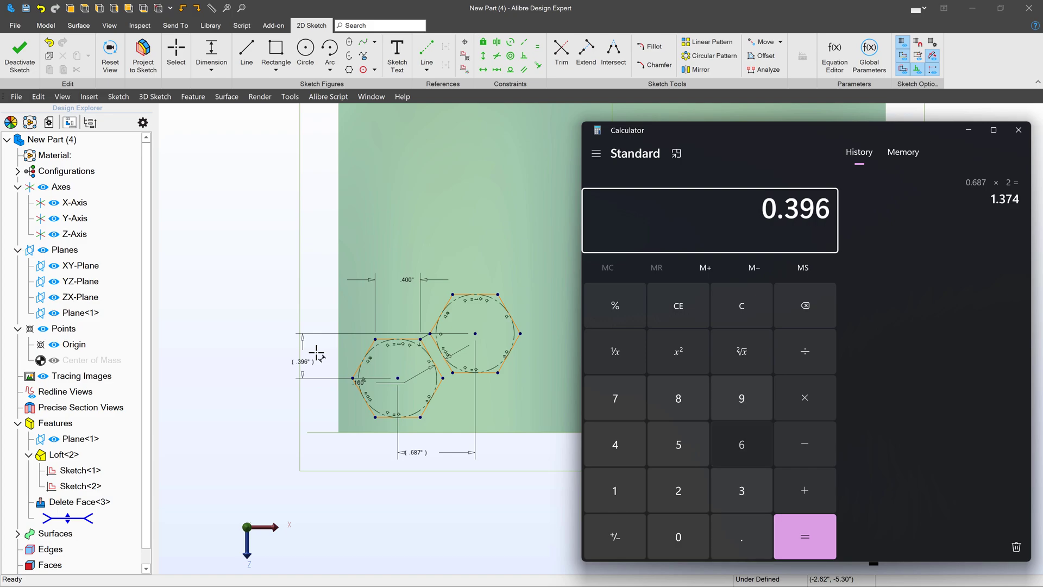
type("*2")
key("Return")
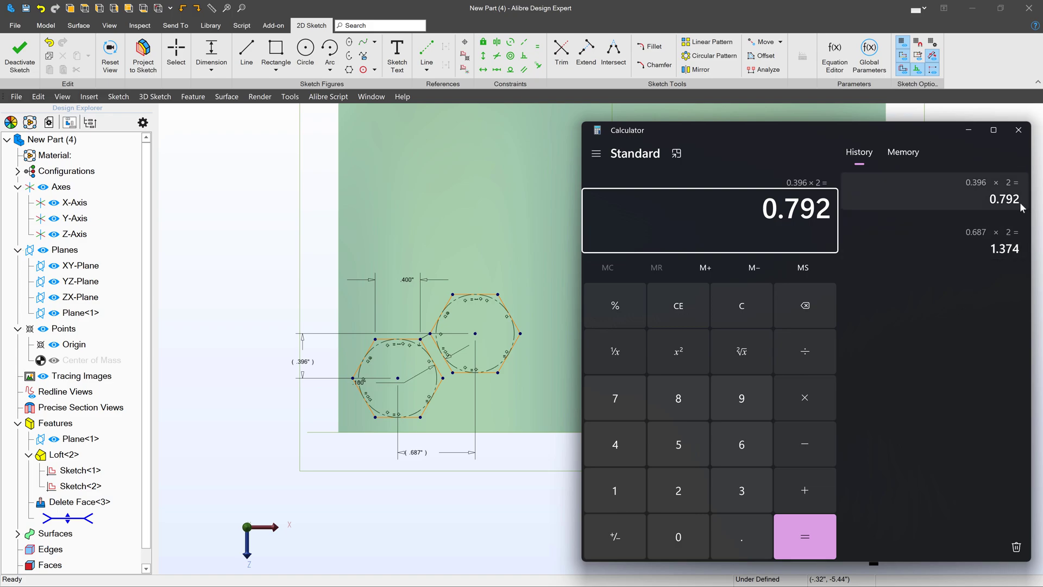
mouse_move(846, 132)
left_mouse_down()
mouse_move(993, 158)
mouse_move(1042, 206)
left_mouse_up()
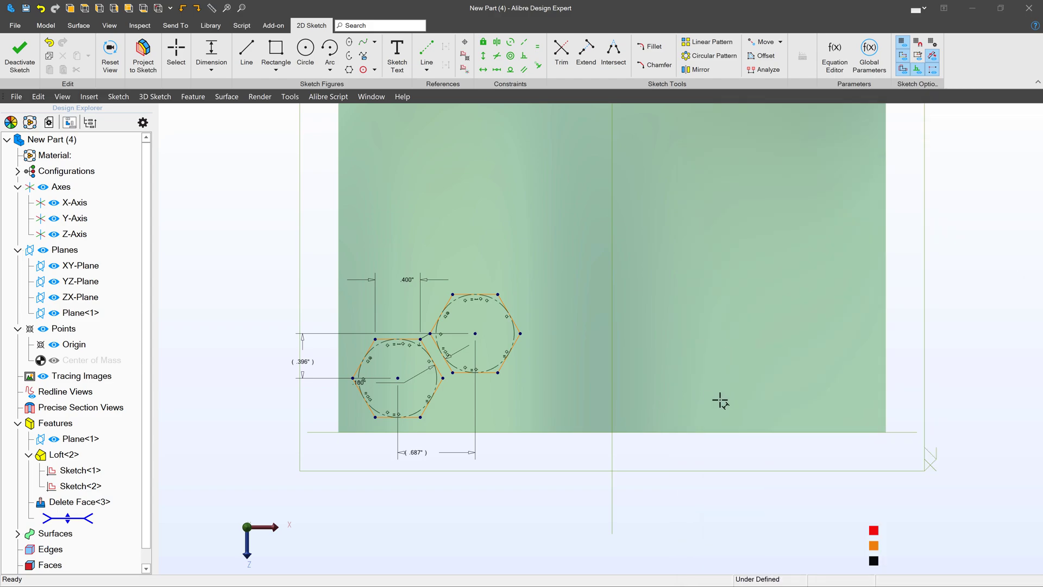
Step: Start a linear pattern of both hexagons with their reference geometry, using the X-Axis as the first direction
scroll(533, 375, "up", 3)
scroll(369, 375, "down", 3)
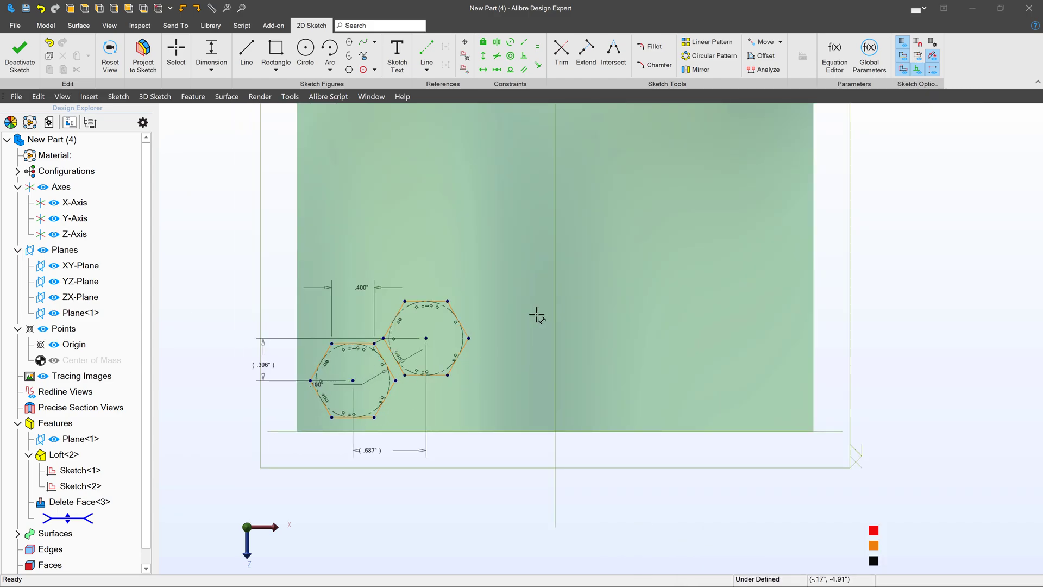
scroll(538, 315, "up", 1)
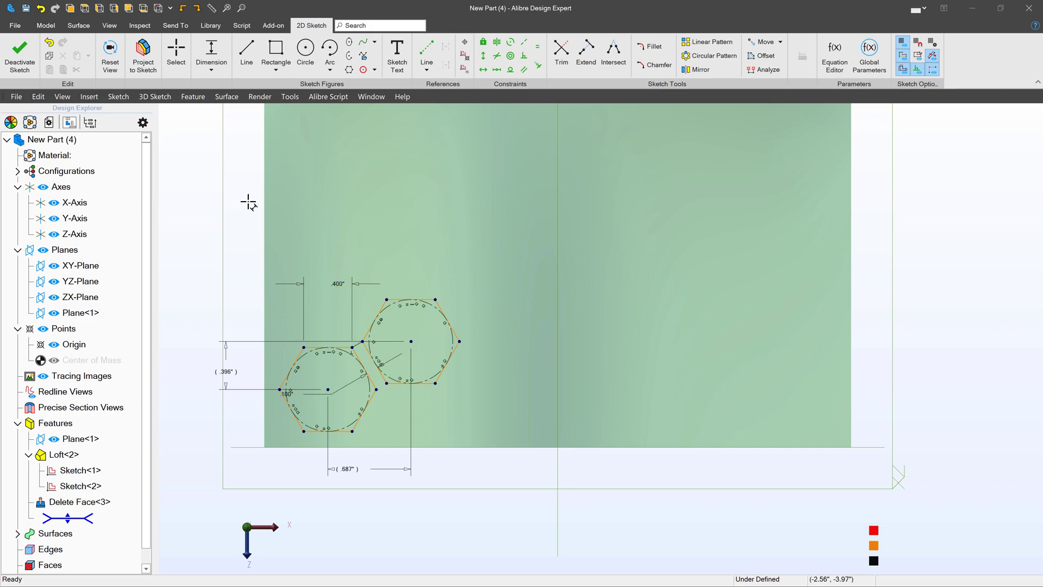
left_click(709, 43)
mouse_move(199, 195)
left_mouse_down()
mouse_move(484, 489)
mouse_move(592, 517)
left_mouse_up()
left_click(690, 95)
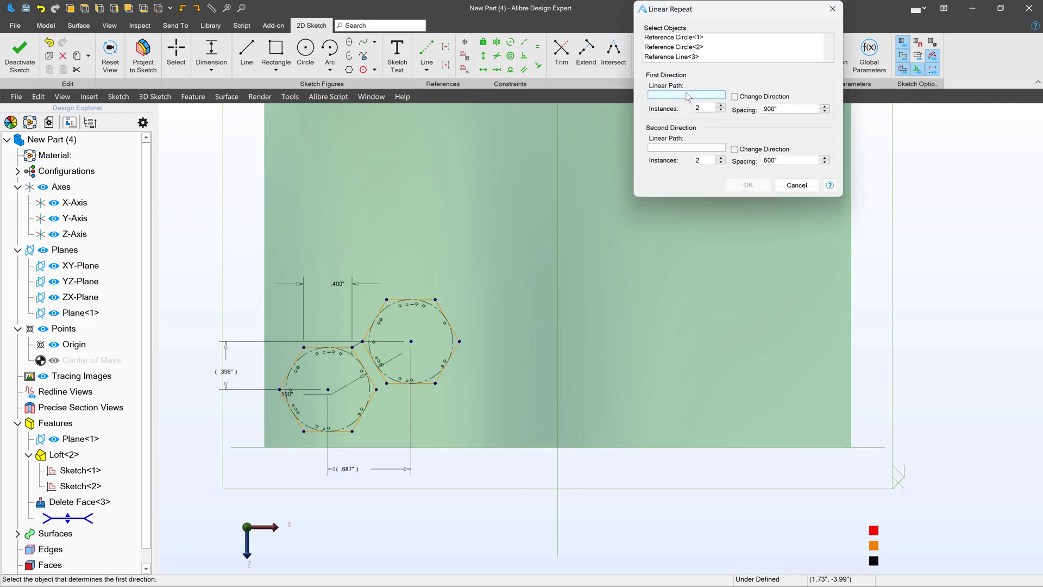
scroll(476, 367, "down", 4)
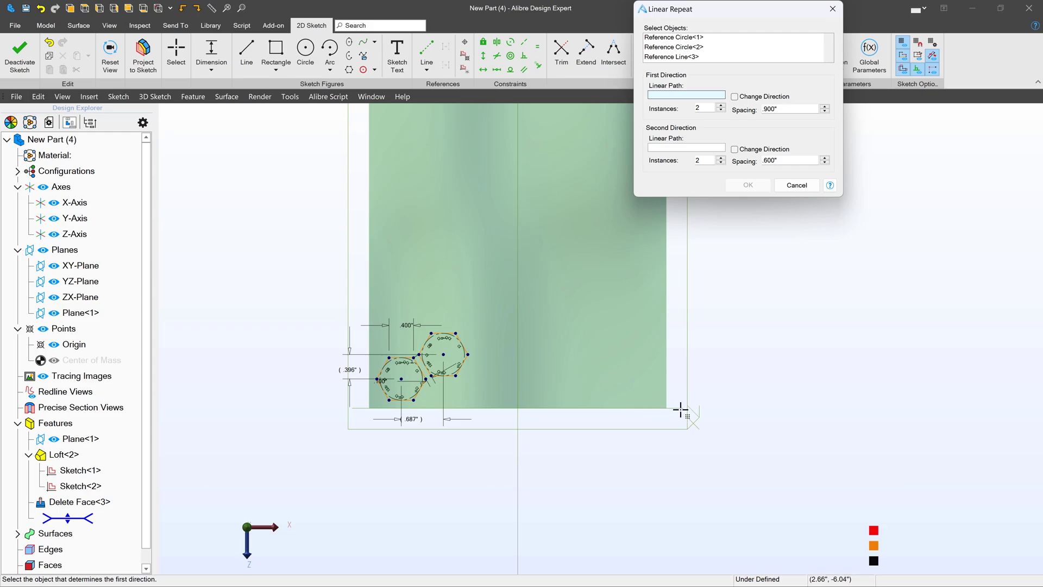
mouse_move(673, 409)
middle_mouse_down()
mouse_move(614, 410)
mouse_move(756, 239)
middle_mouse_up()
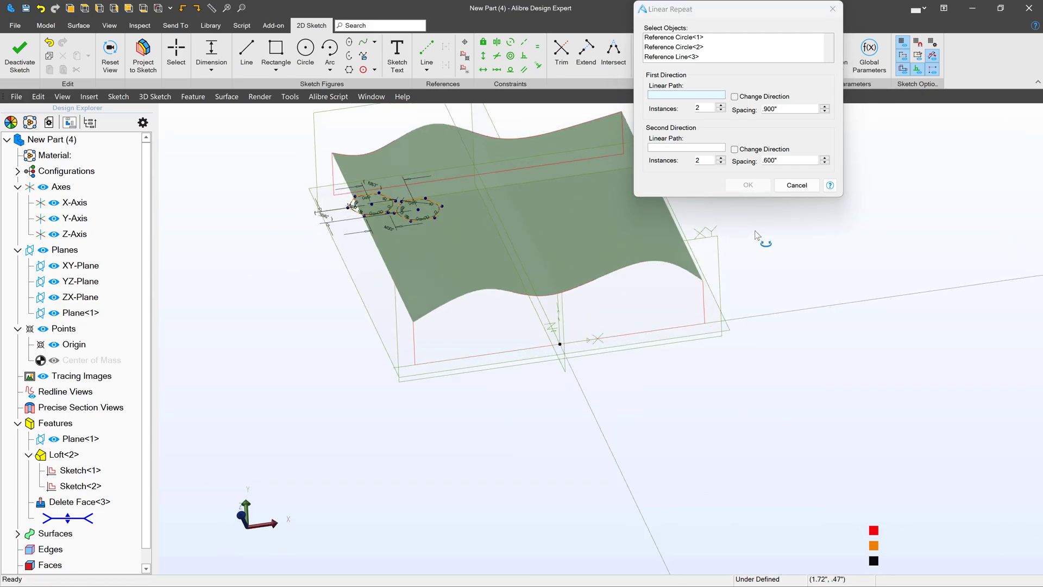
middle_click_drag(473, 359, 558, 354)
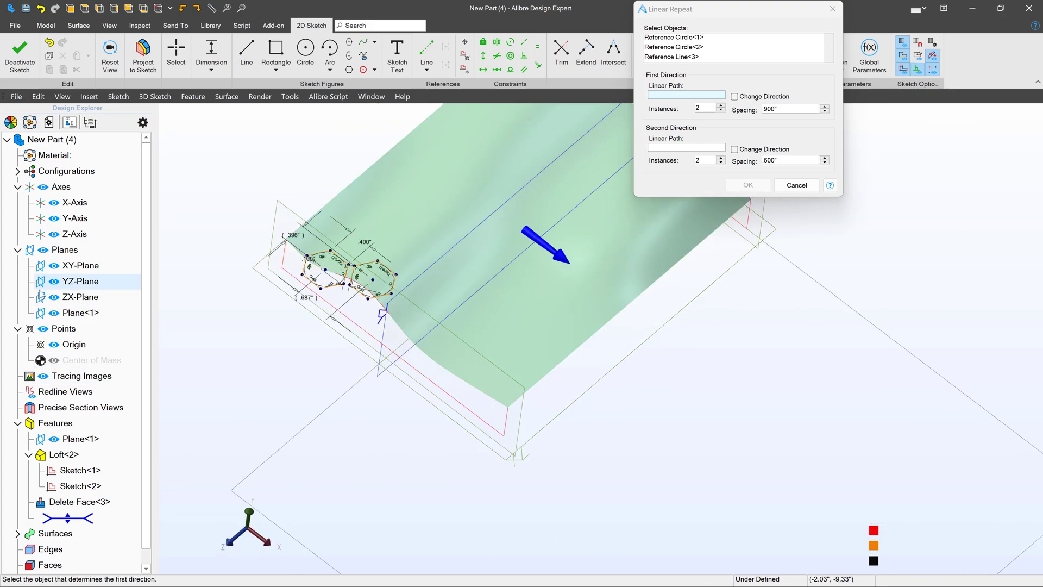
left_click(75, 202)
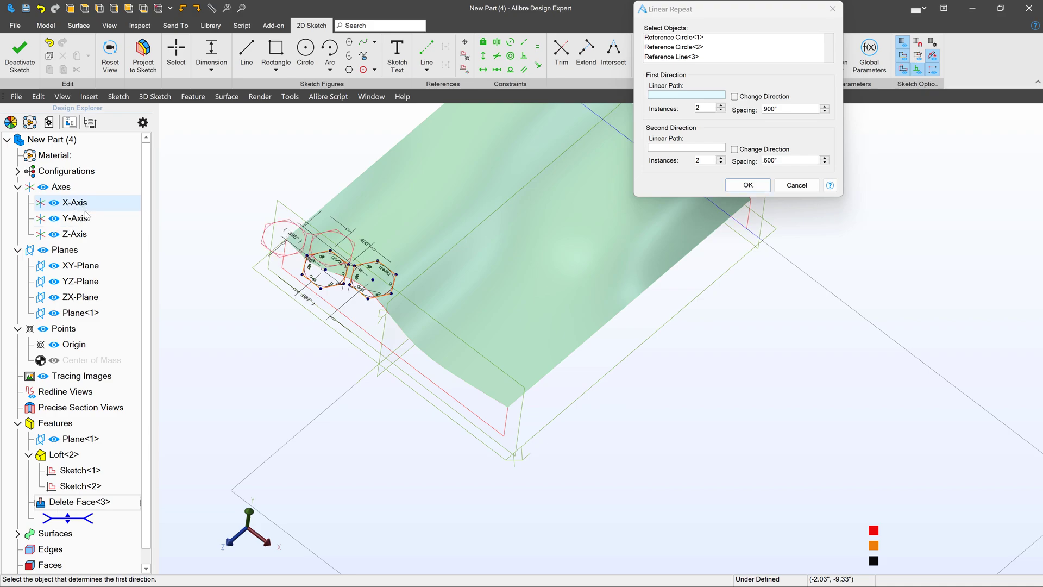
middle_click_drag(516, 413, 411, 270)
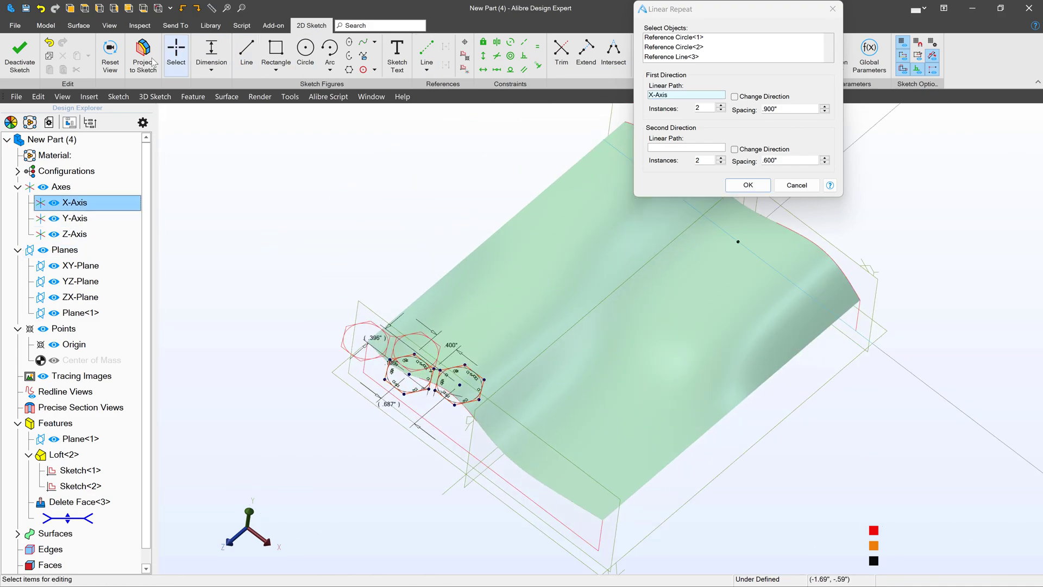
left_click(109, 56)
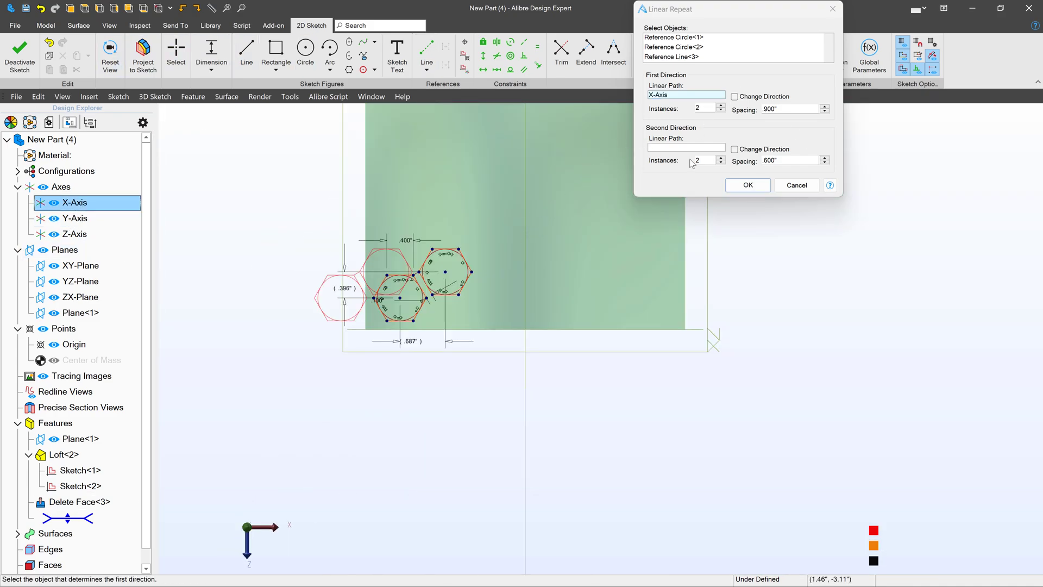
Step: Set the first direction to 1.374 inch spacing and three instances, and reverse it so the copies run across the surface
left_click(764, 109)
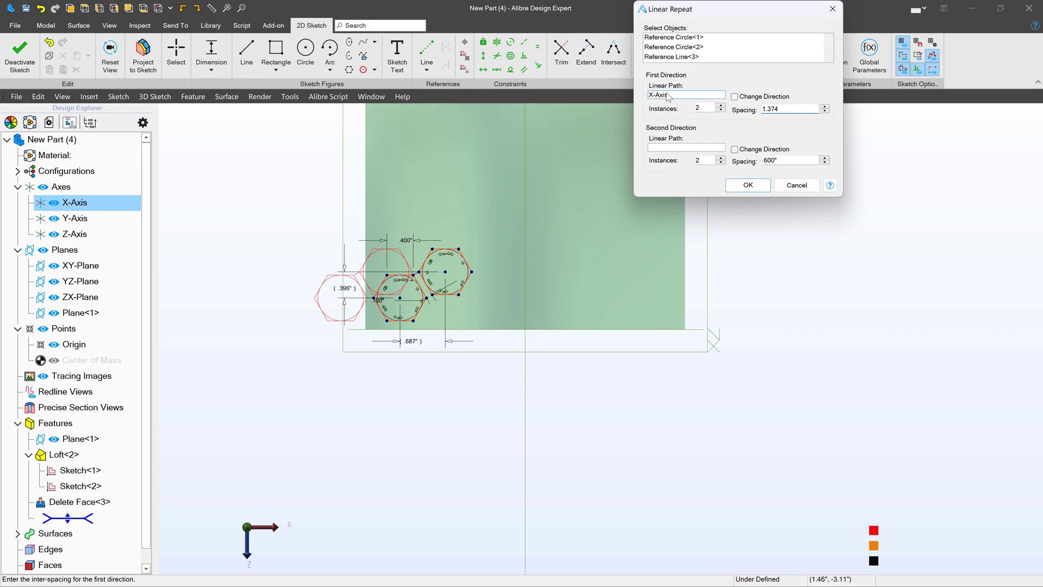
left_click(735, 97)
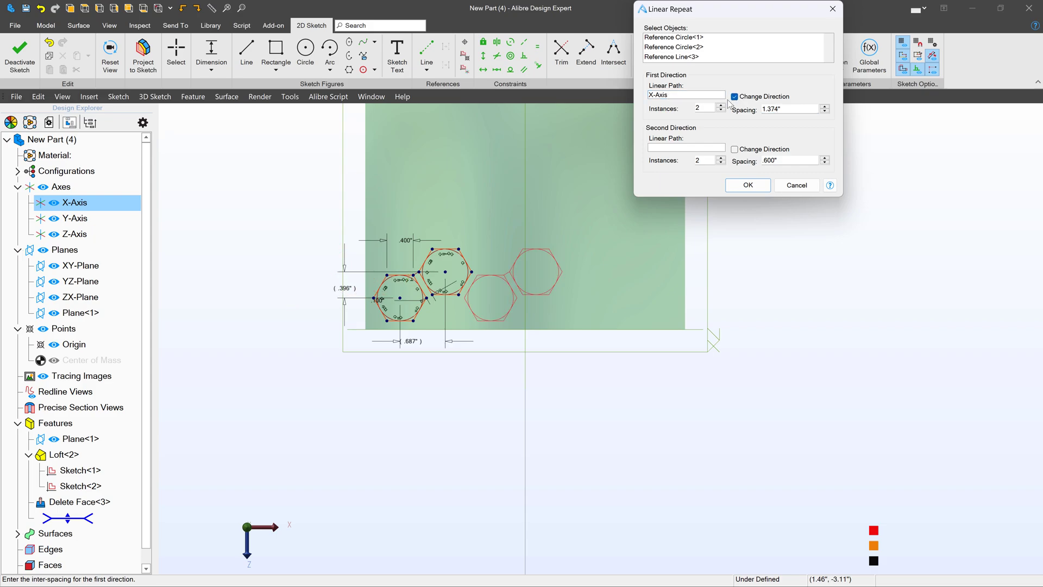
left_click(721, 106)
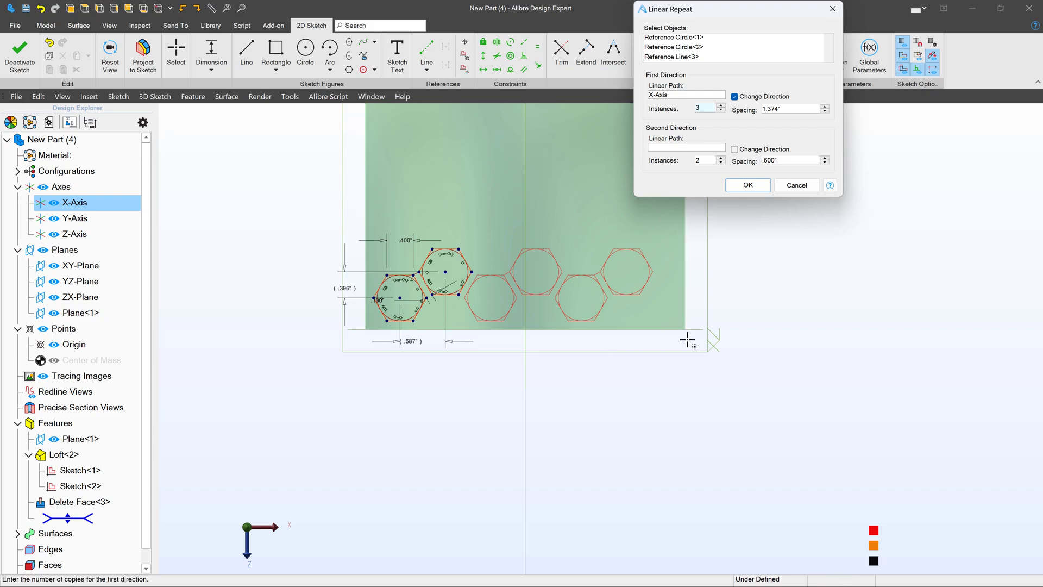
middle_click_drag(721, 293, 702, 513)
Step: Use the Z-Axis as the pattern's second direction with 0.792 inch spacing
left_click(669, 146)
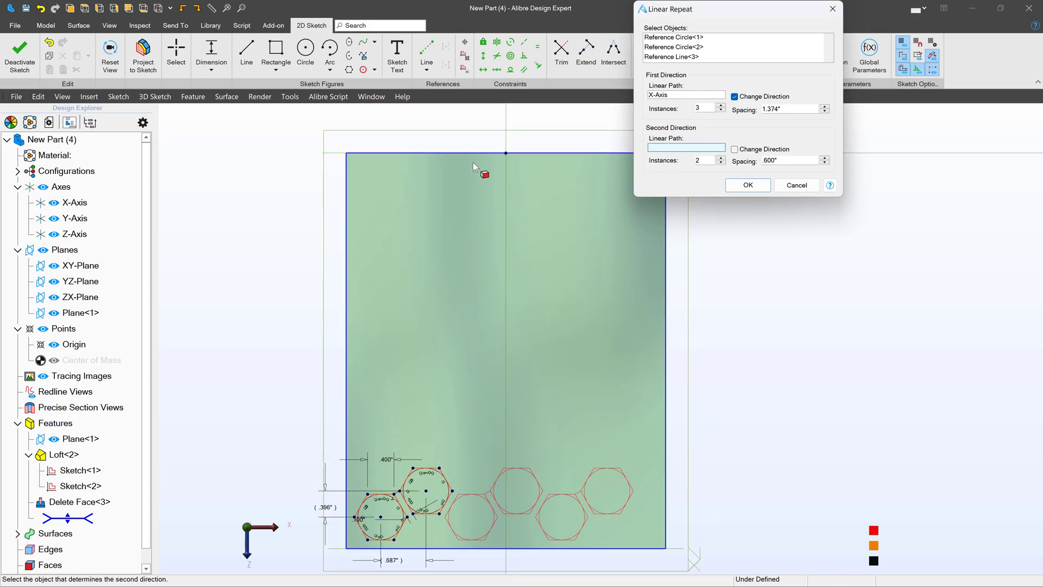
left_click(76, 234)
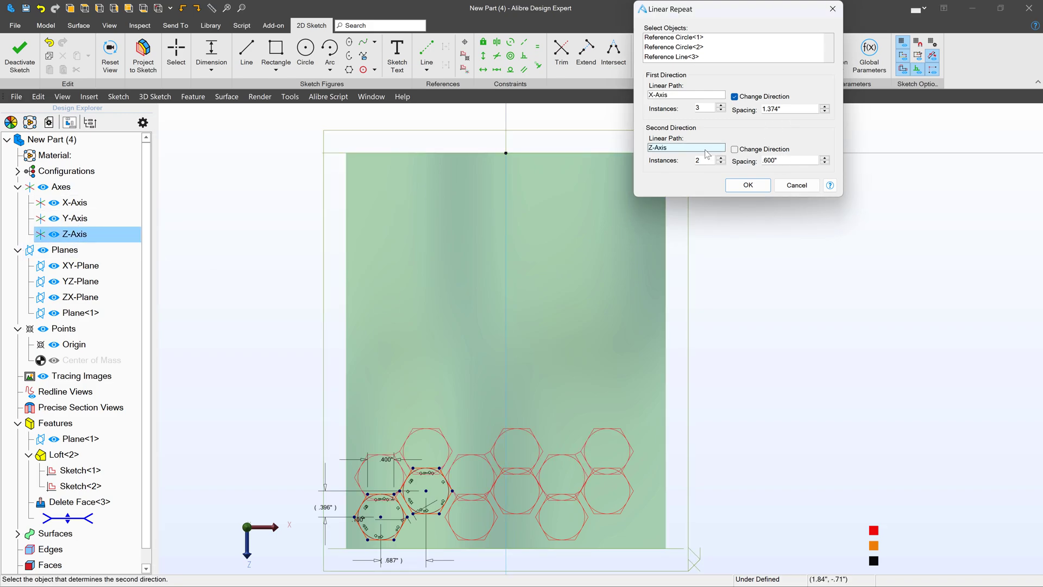
left_click(778, 160)
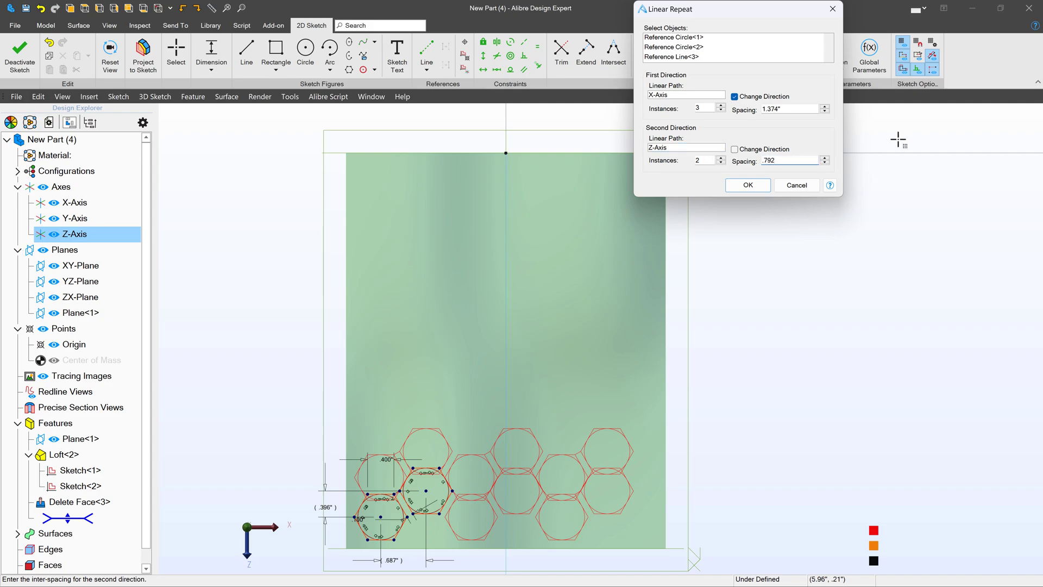
left_click(736, 148)
left_click(737, 149)
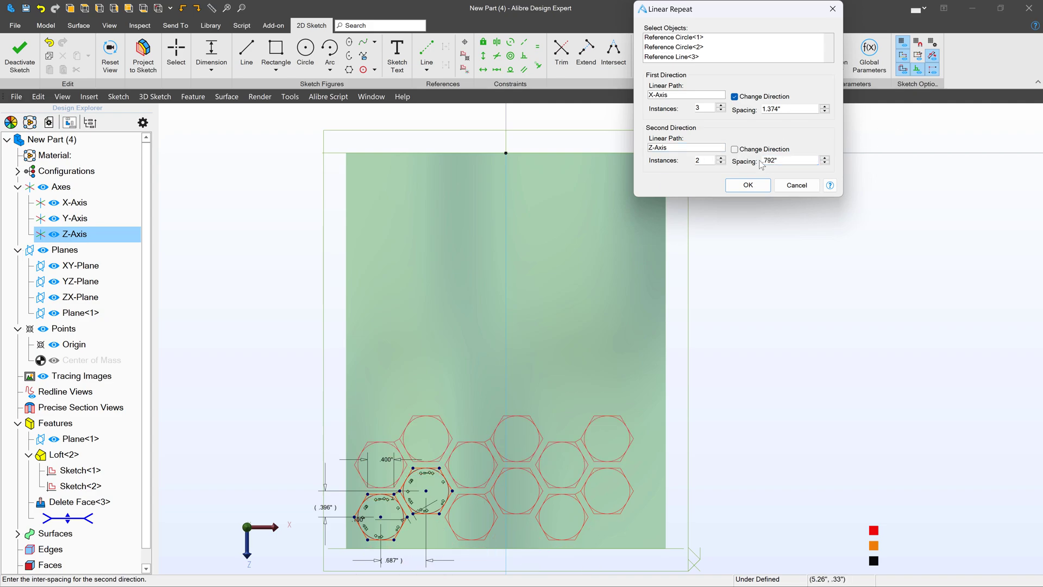
Step: Set seven instances in the second direction, apply the linear pattern and finish the sketch
left_click(722, 157)
left_click(721, 158)
left_click(721, 158)
left_click(721, 158)
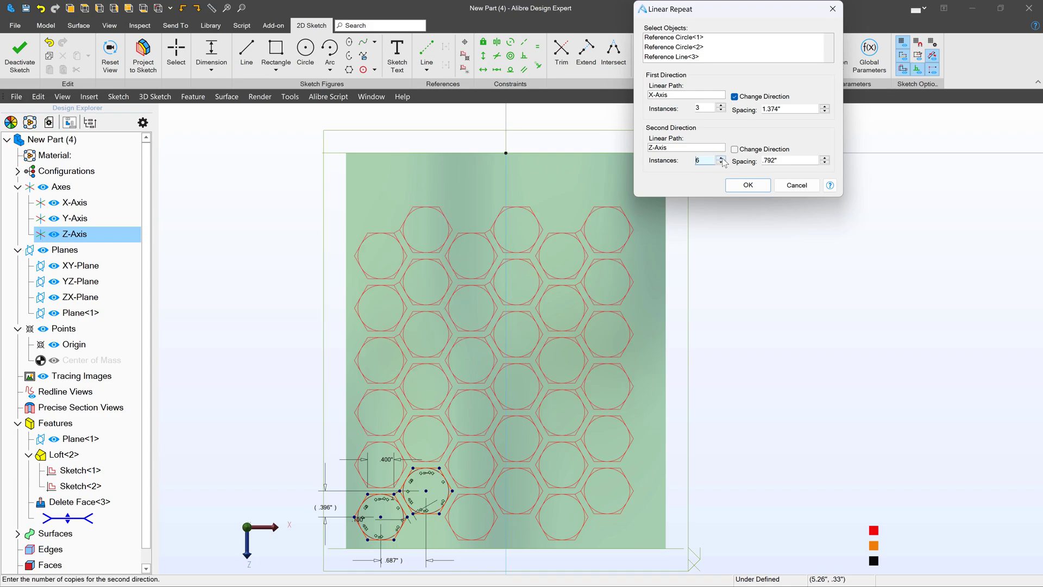
left_click(722, 158)
scroll(441, 147, "up", 5)
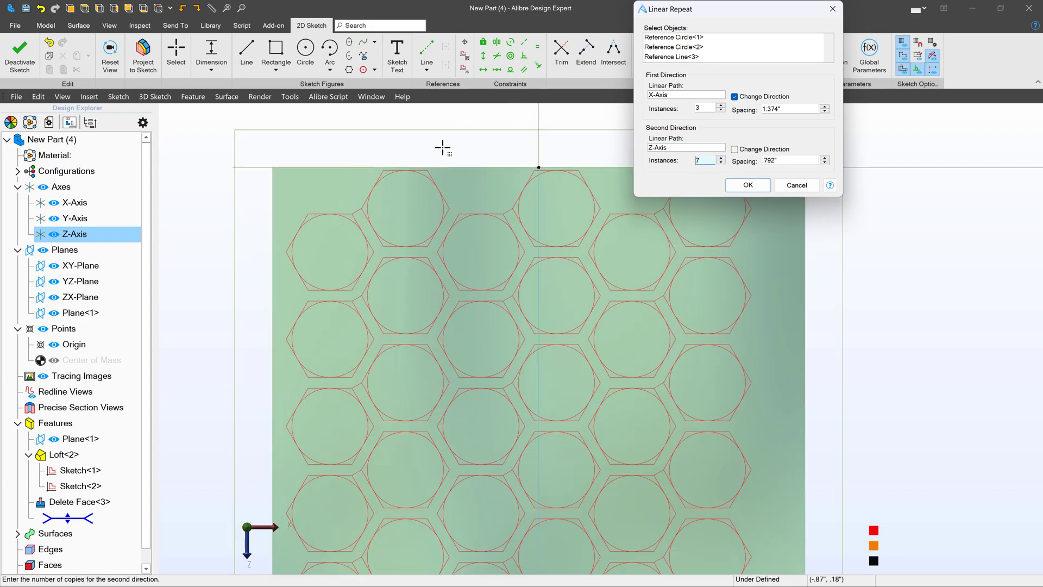
scroll(372, 158, "down", 4)
scroll(617, 187, "up", 1)
mouse_move(581, 164)
middle_mouse_down()
mouse_move(543, 163)
mouse_move(448, 194)
mouse_move(498, 147)
middle_mouse_up()
scroll(423, 247, "down", 5)
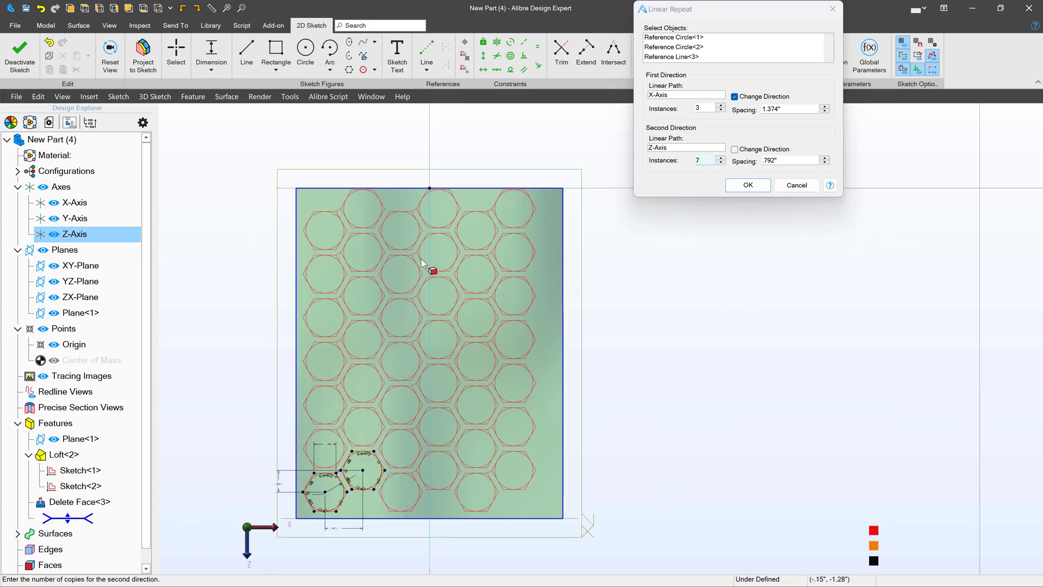
left_click(739, 190)
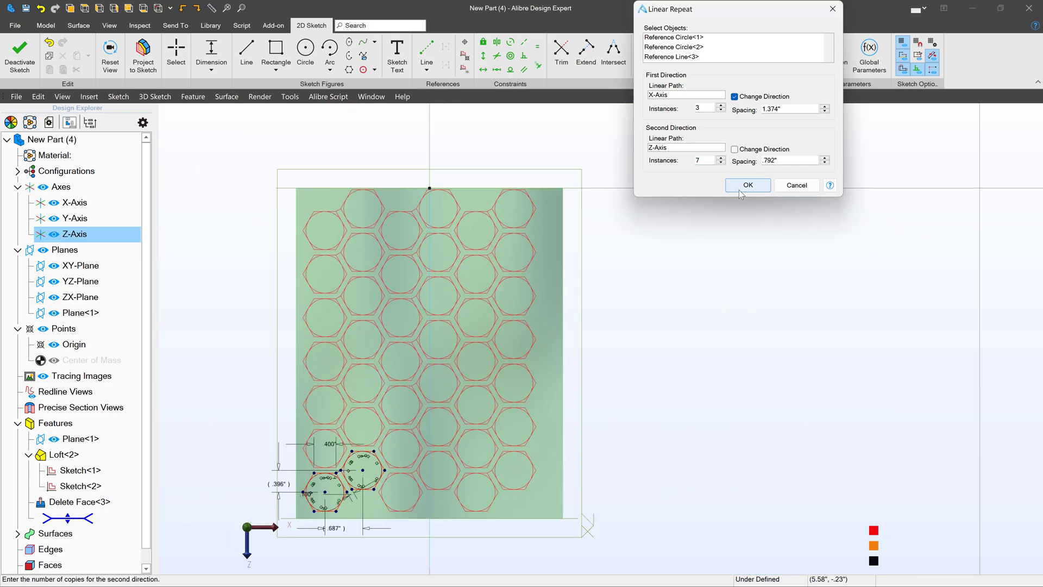
left_click(739, 190)
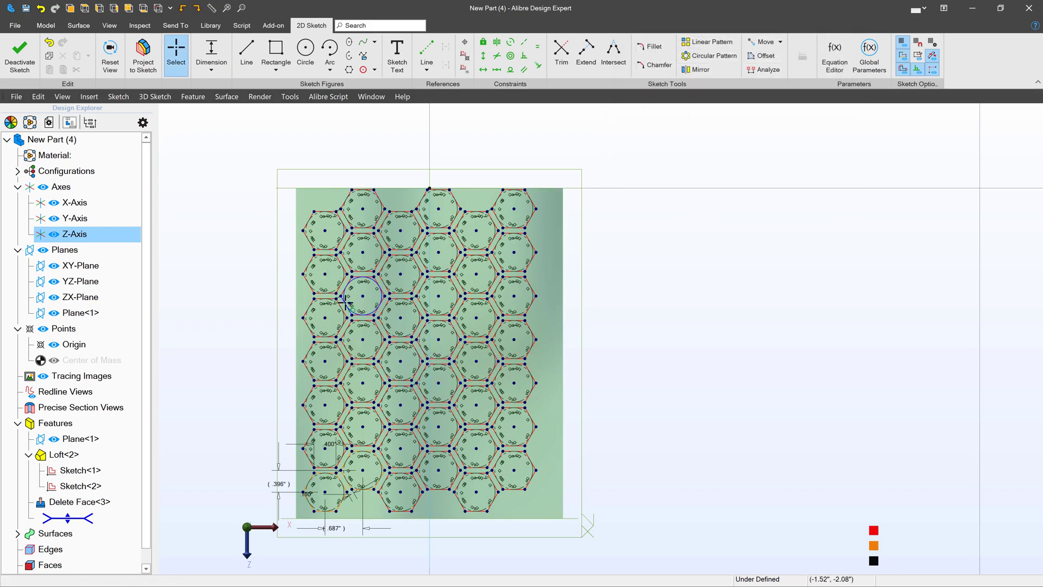
left_click(20, 55)
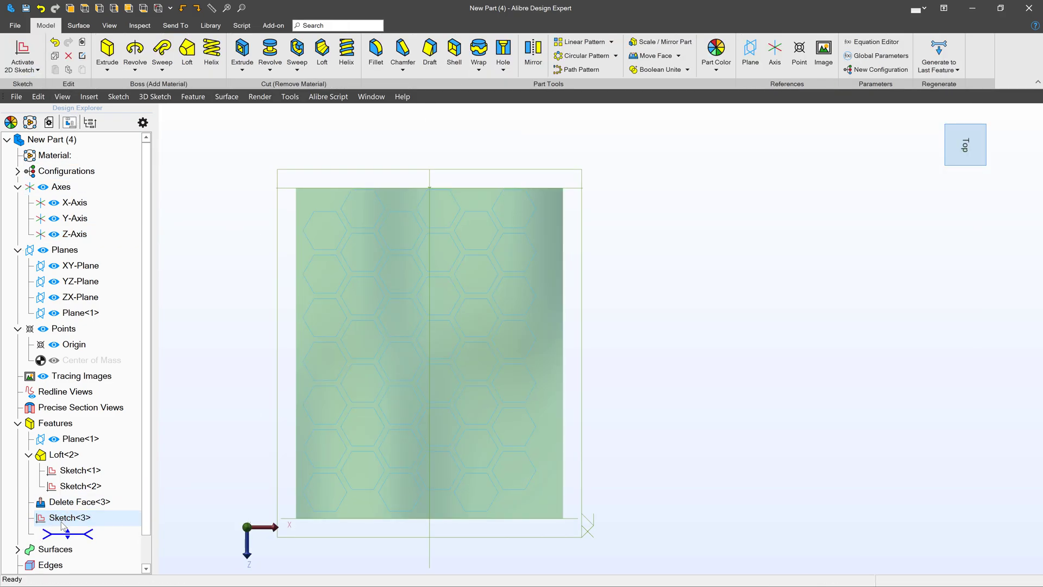
Step: Hide the hexagon sketch to look at the bare wavy surface from an angle, and show the sketch again
right_click(62, 519)
left_click(94, 441)
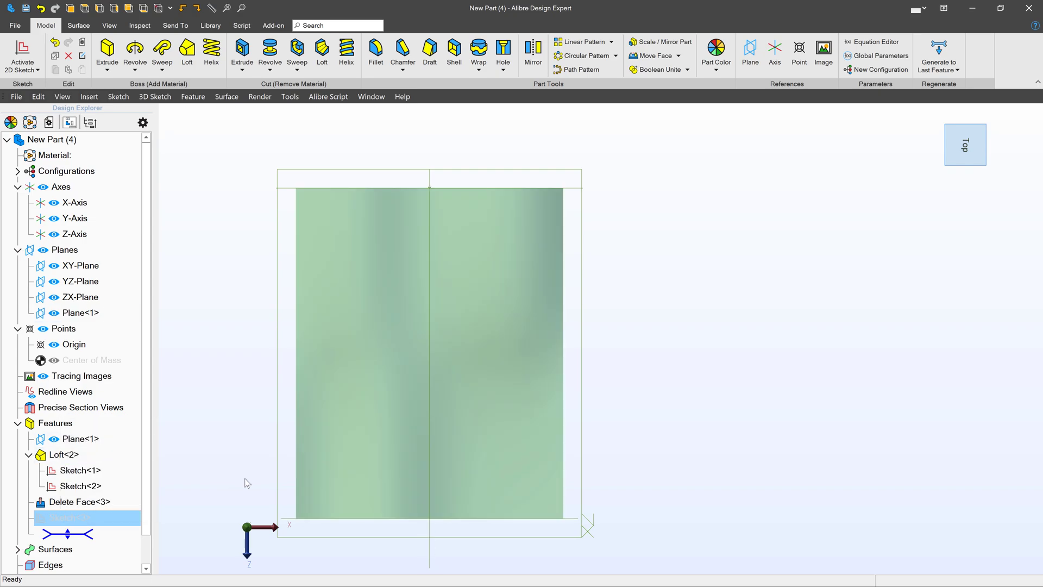
middle_click_drag(344, 482, 329, 472)
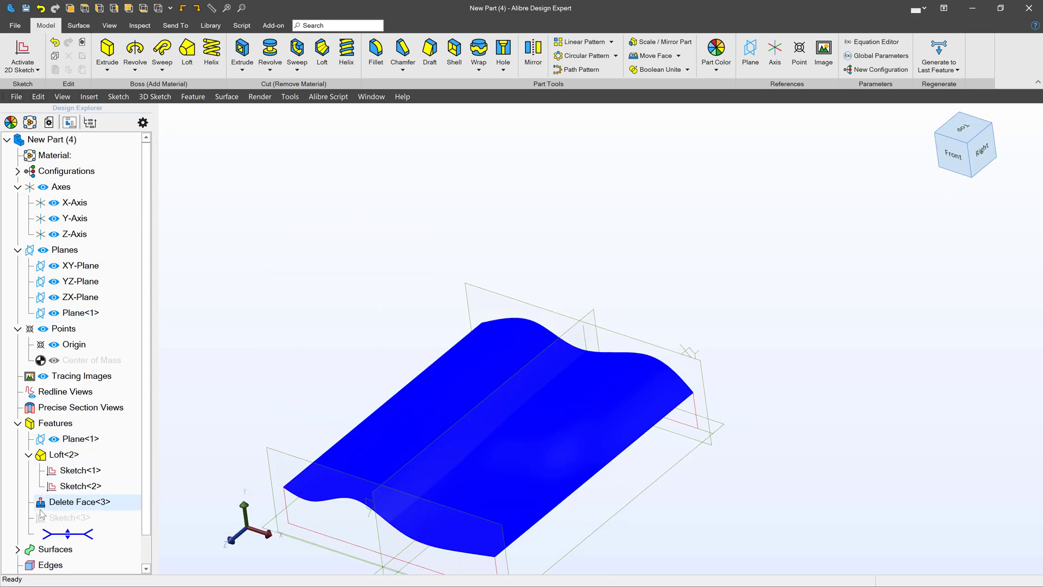
right_click(56, 516)
left_click(83, 433)
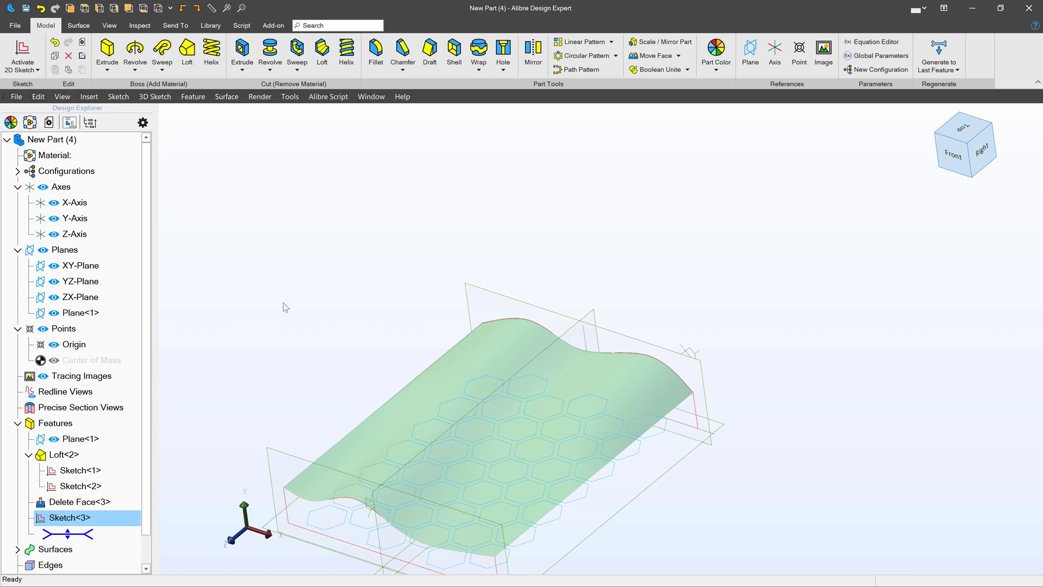
Step: Thicken the wavy surface upward by 0.1 inch
left_click(618, 234)
scroll(617, 233, "down", 3)
scroll(560, 399, "up", 3)
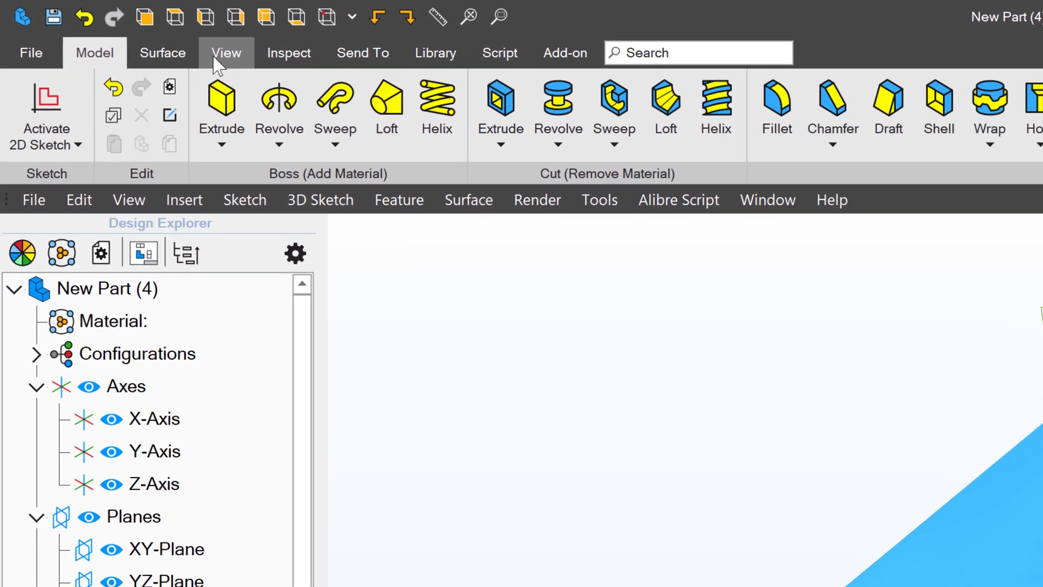
left_click(80, 27)
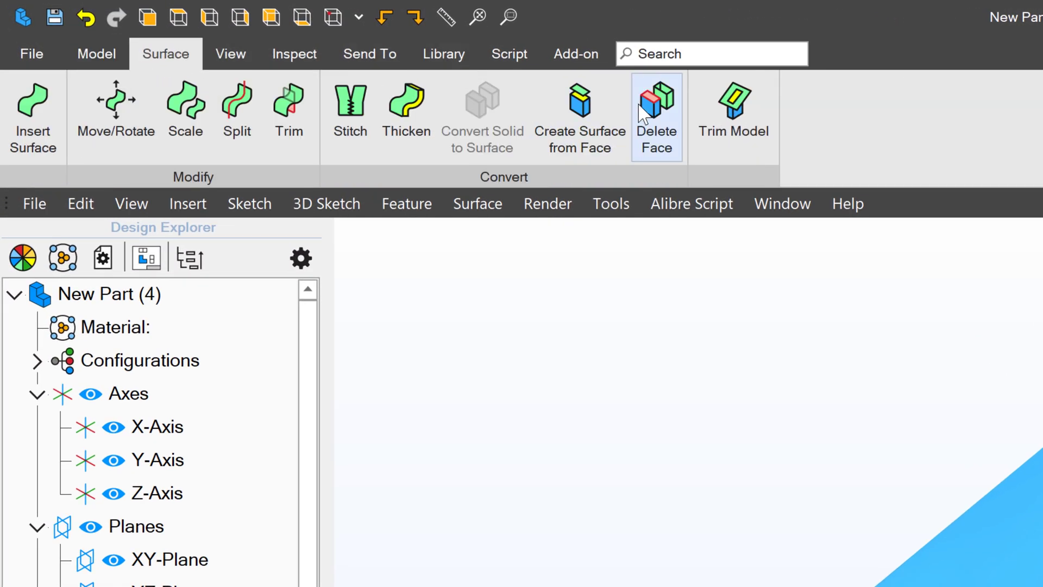
left_click(406, 107)
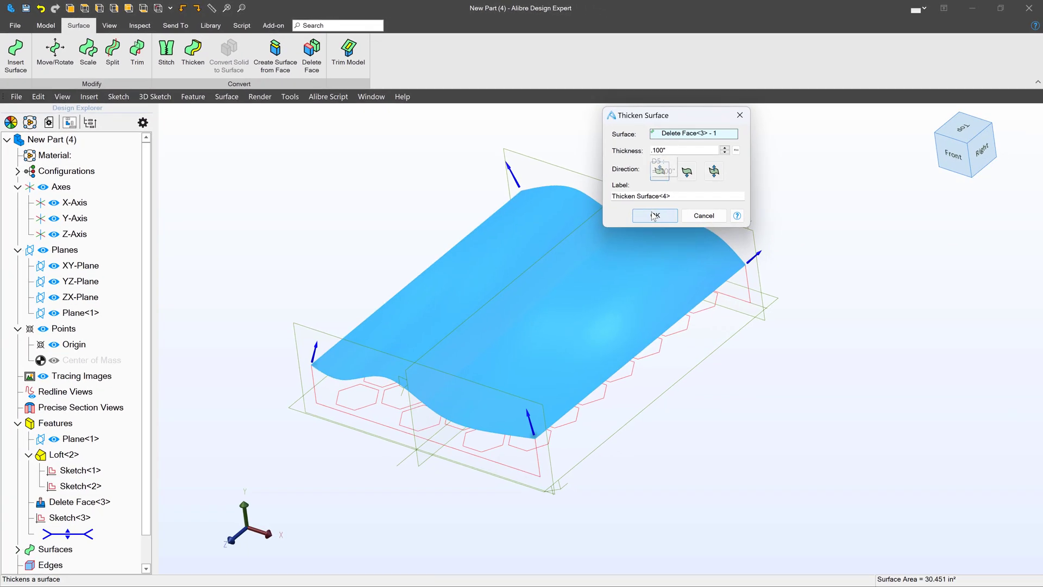
left_click(654, 216)
middle_click_drag(641, 234, 567, 308)
left_click(330, 216)
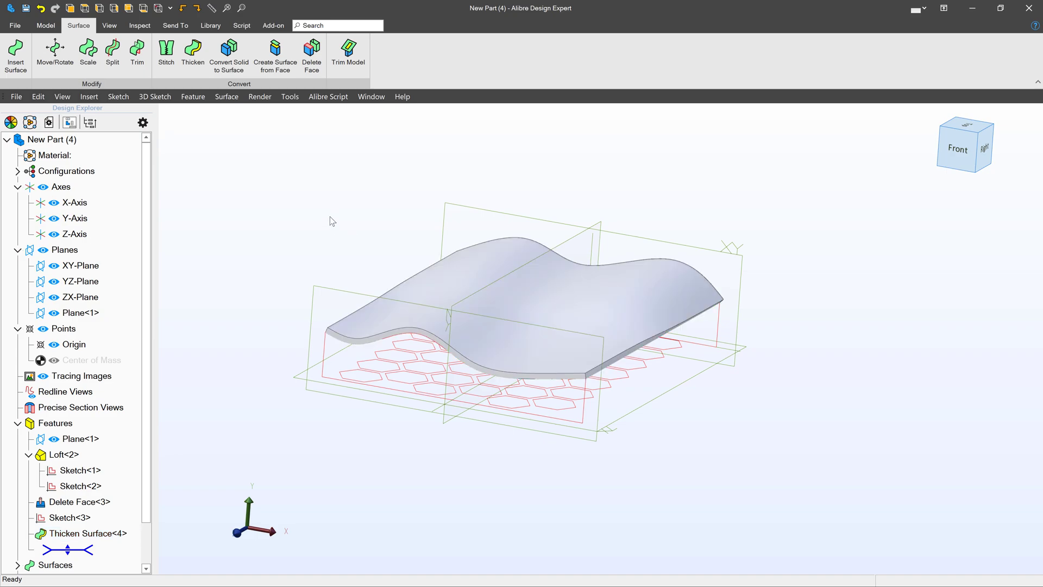
Step: Delete the four narrow side faces around the edge of the thickened plate
left_click(309, 60)
scroll(344, 348, "up", 5)
left_click(337, 345)
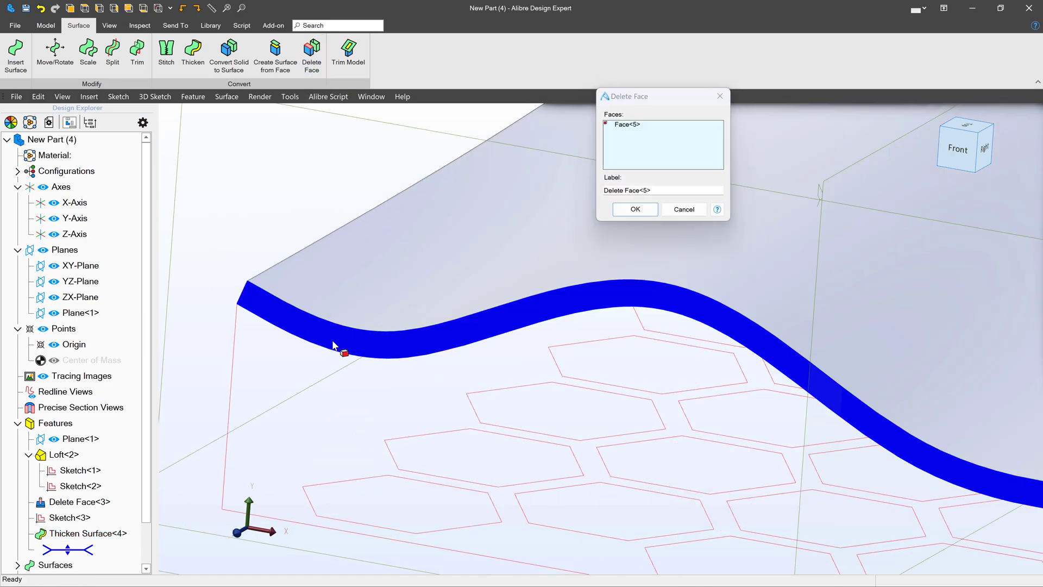
scroll(217, 311, "down", 3)
scroll(643, 390, "up", 3)
left_click(628, 359)
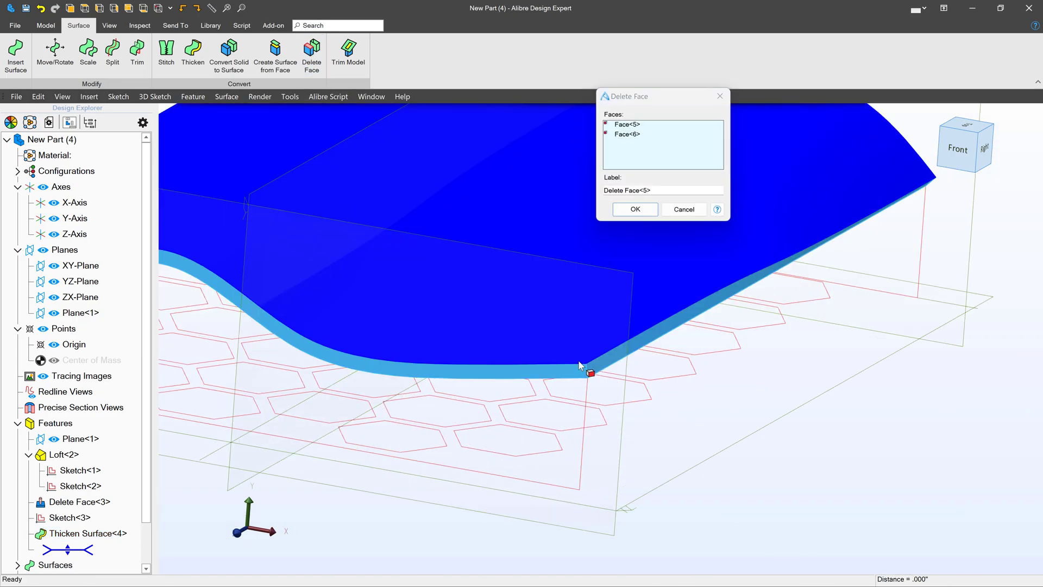
middle_click_drag(580, 362, 544, 366)
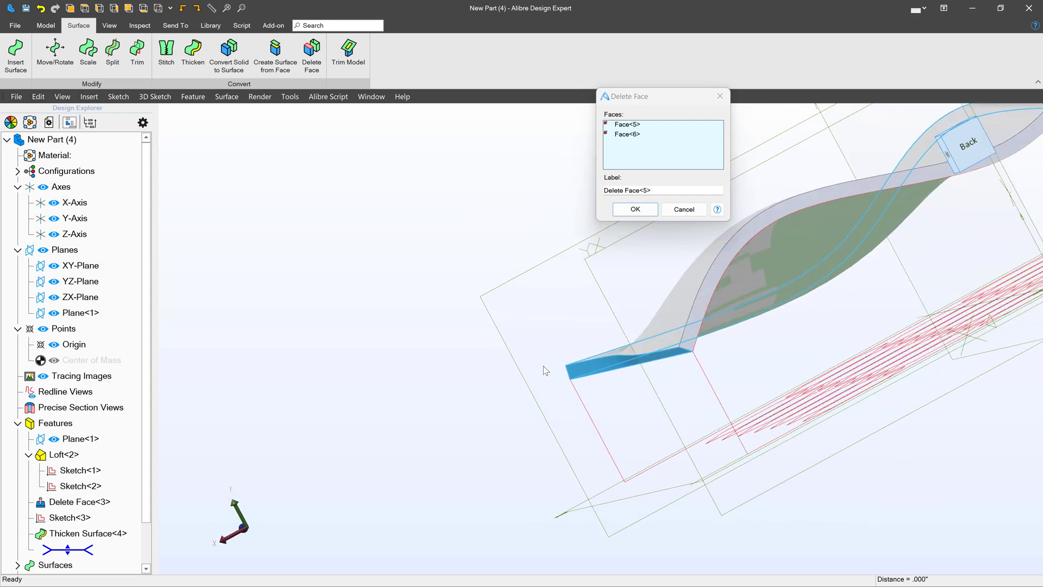
left_click(689, 337)
middle_click_drag(688, 337, 631, 294)
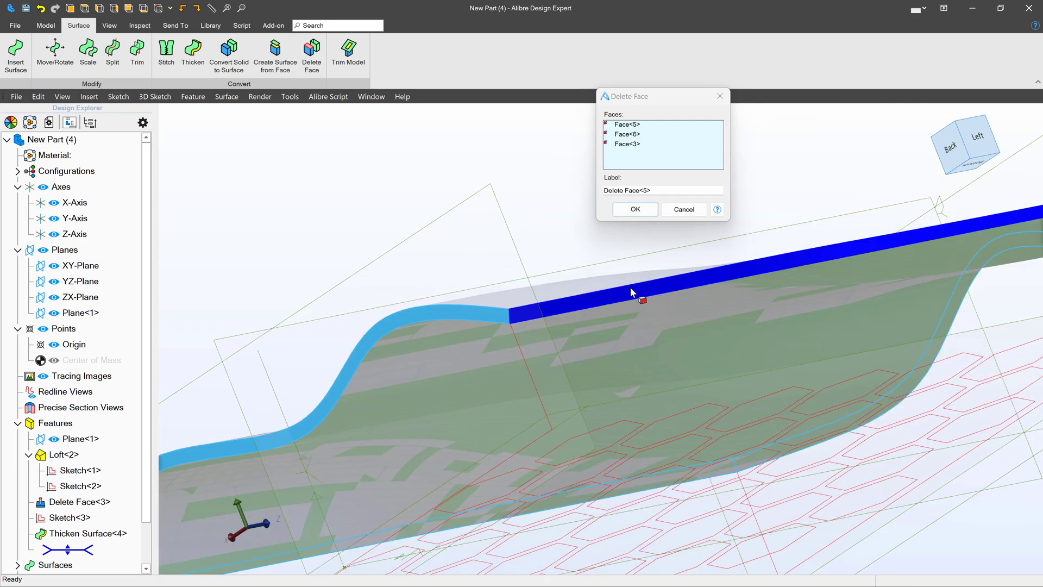
left_click(624, 298)
left_click(635, 210)
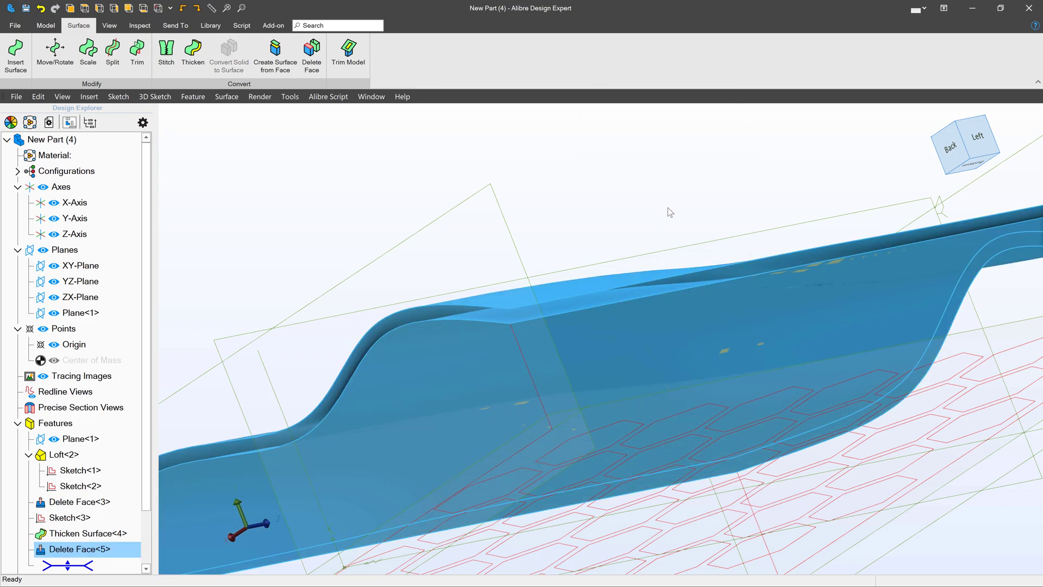
scroll(630, 220, "down", 5)
key("Home")
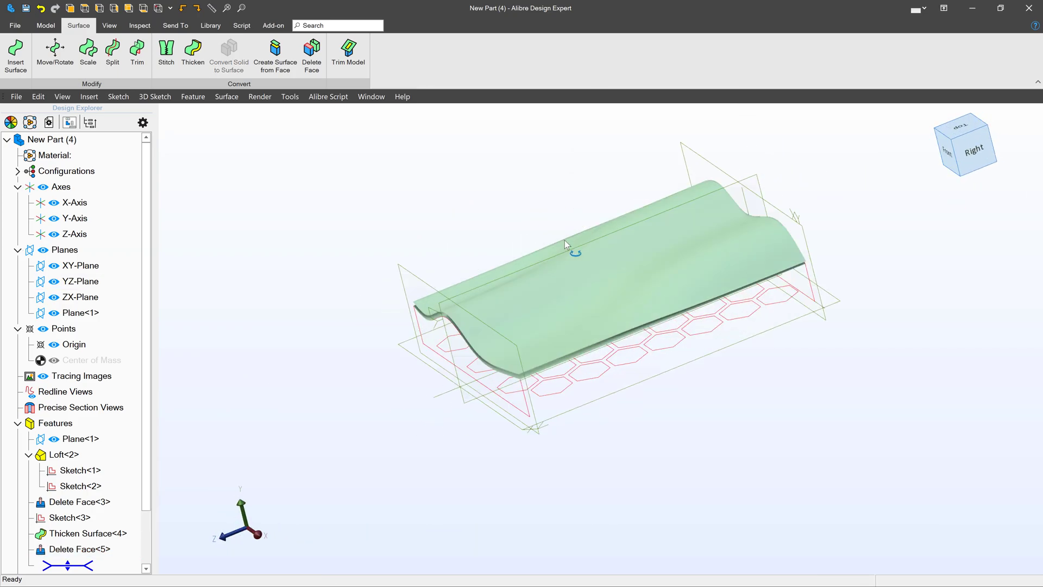
Step: Delete the lower face of the open thickened body, keeping the offset upper surface and the original wavy surface
scroll(579, 286, "up", 3)
scroll(438, 358, "up", 6)
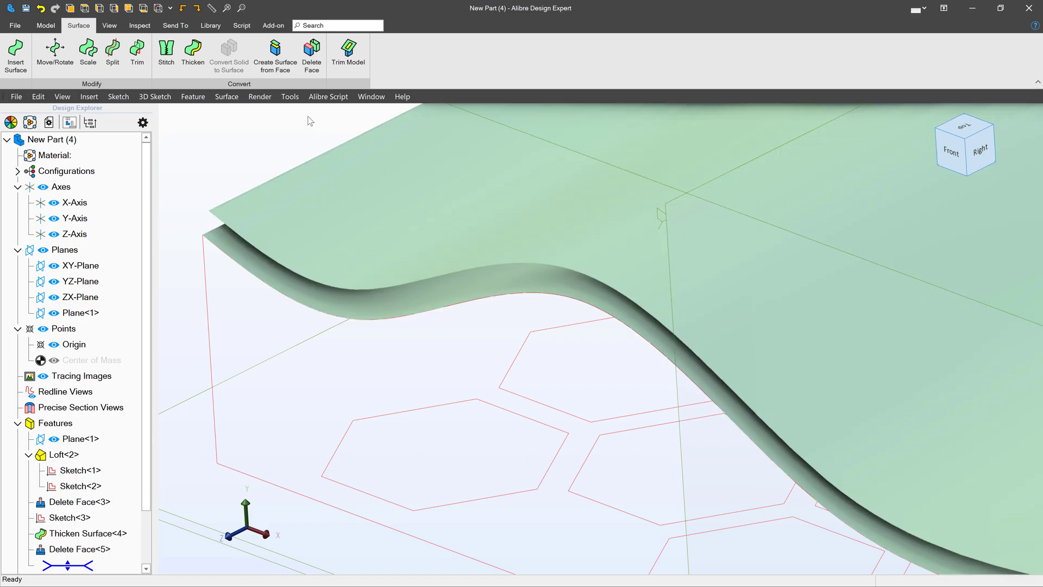
left_click(312, 52)
left_click(295, 280)
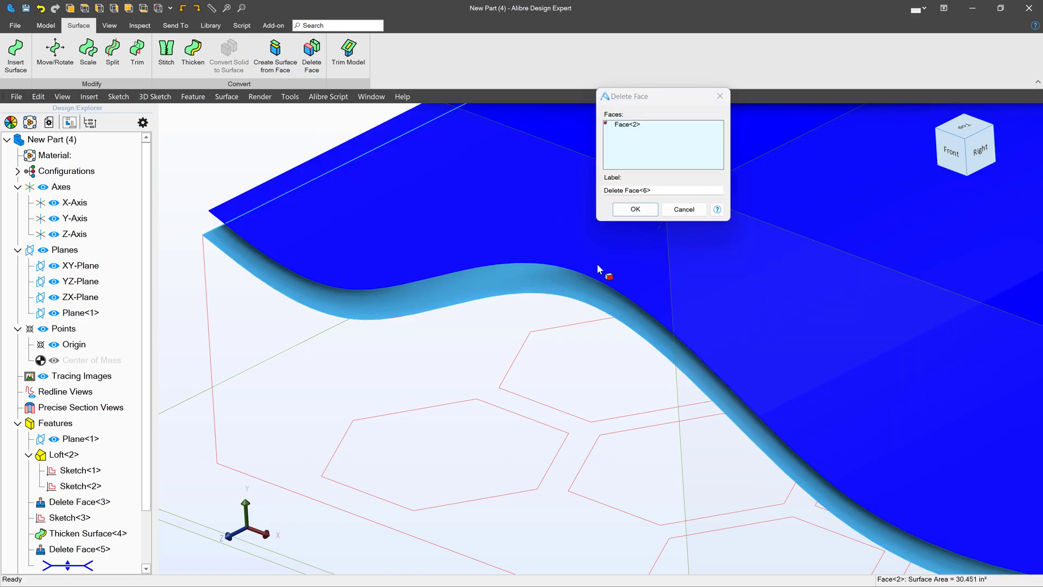
left_click(635, 209)
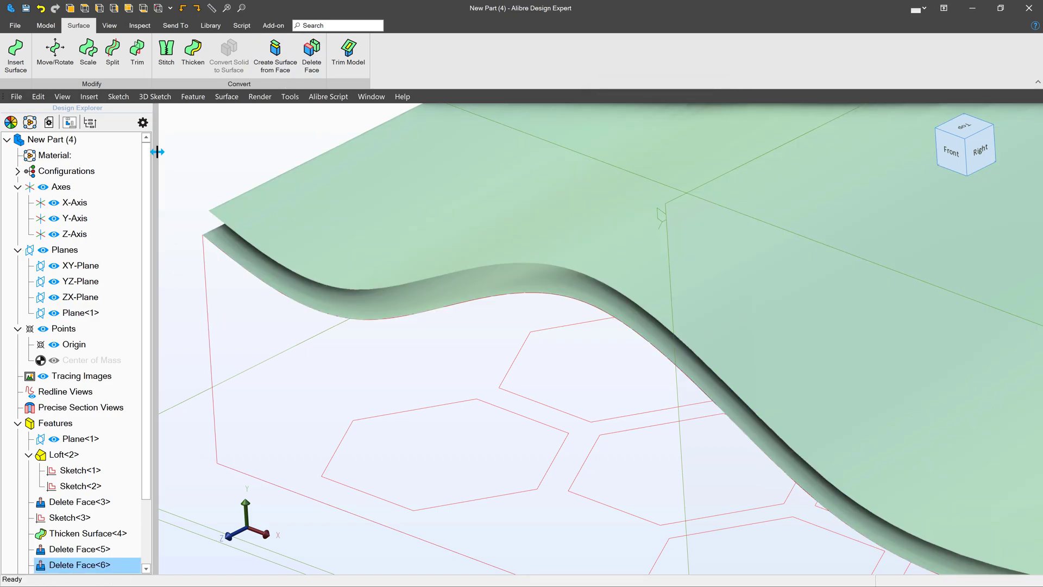
Step: Extrude the hexagon sketch as a boss with the To Geometry type, ending at the upper offset surface
scroll(526, 298, "down", 5)
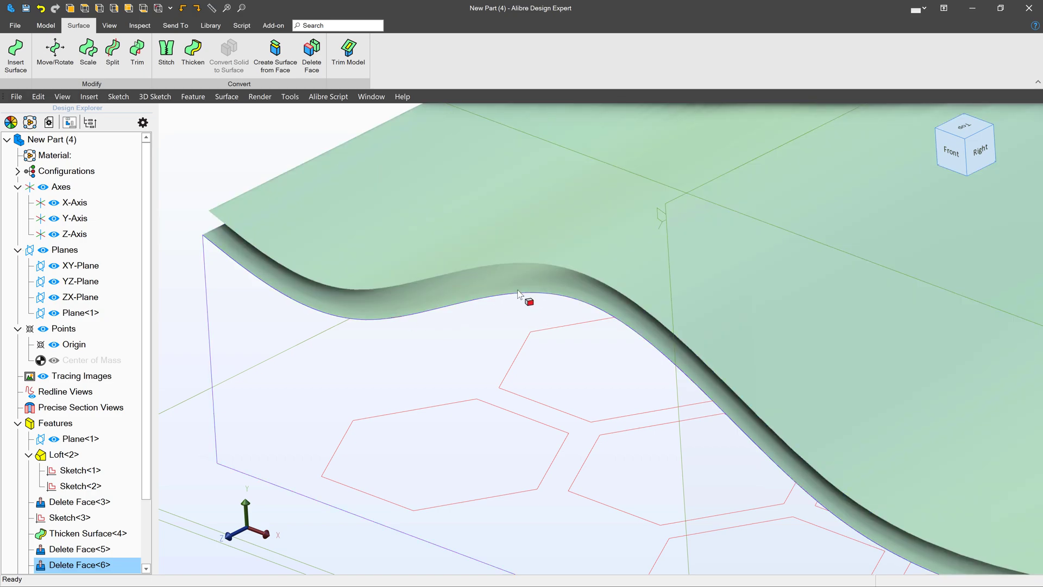
left_click(608, 400)
middle_click_drag(657, 432, 657, 432)
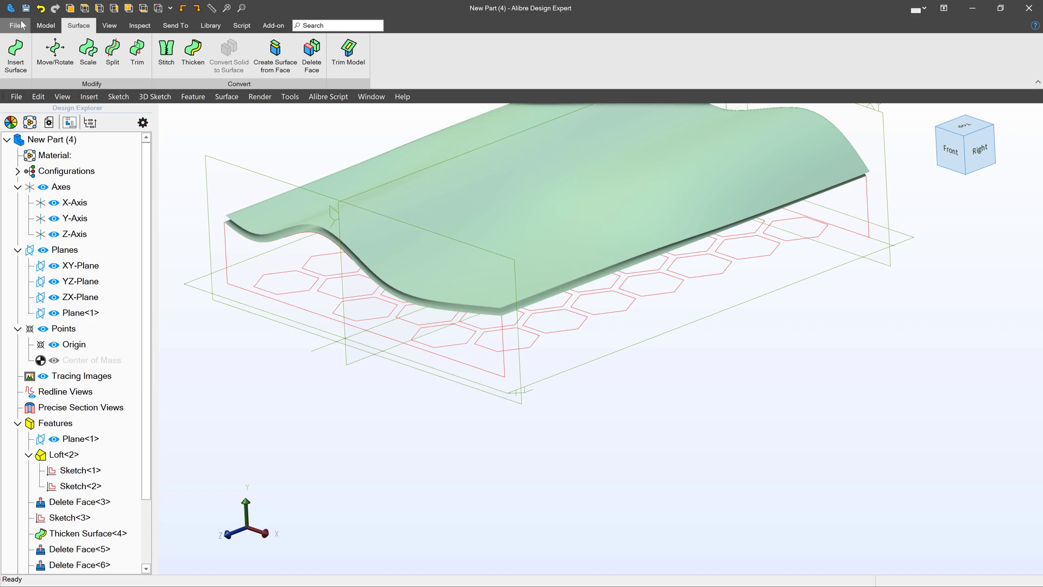
left_click(39, 26)
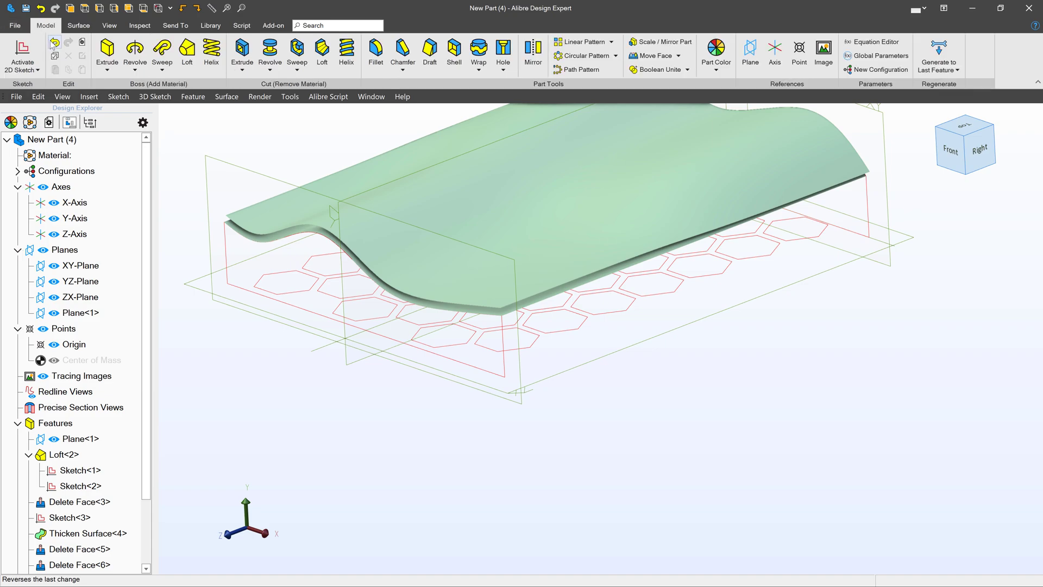
left_click(107, 51)
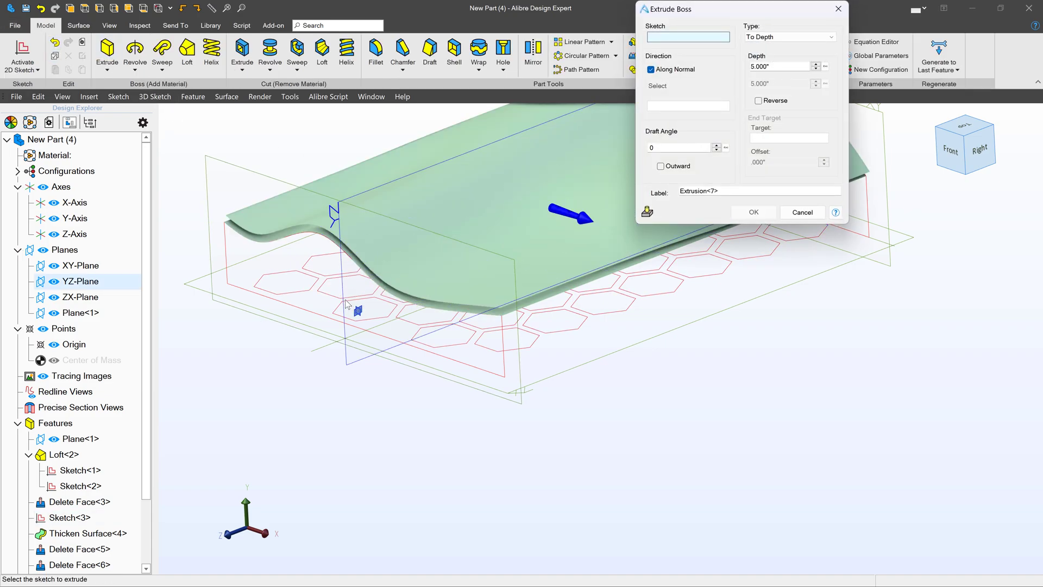
left_click(357, 301)
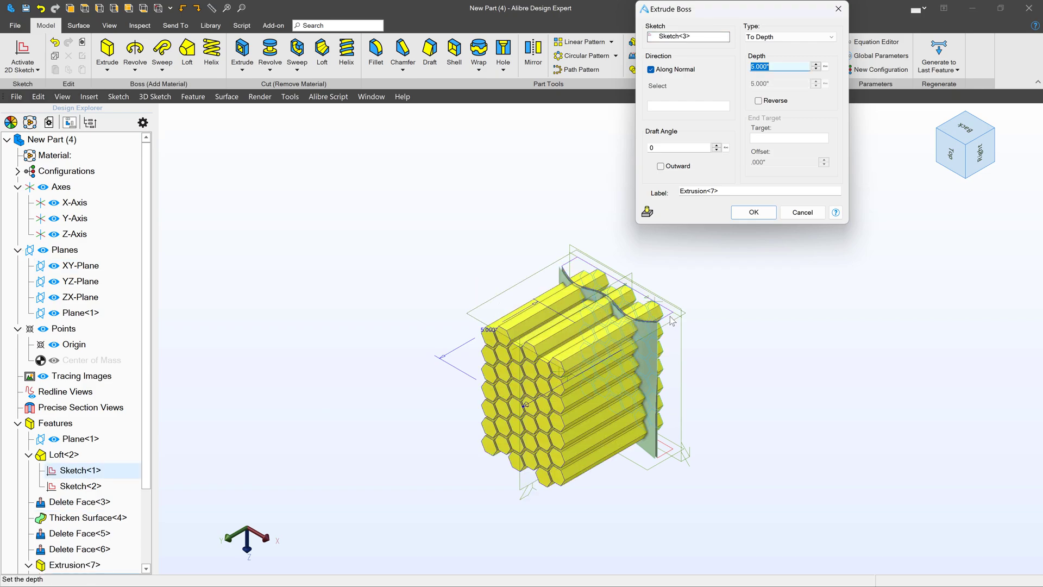
scroll(630, 341, "up", 5)
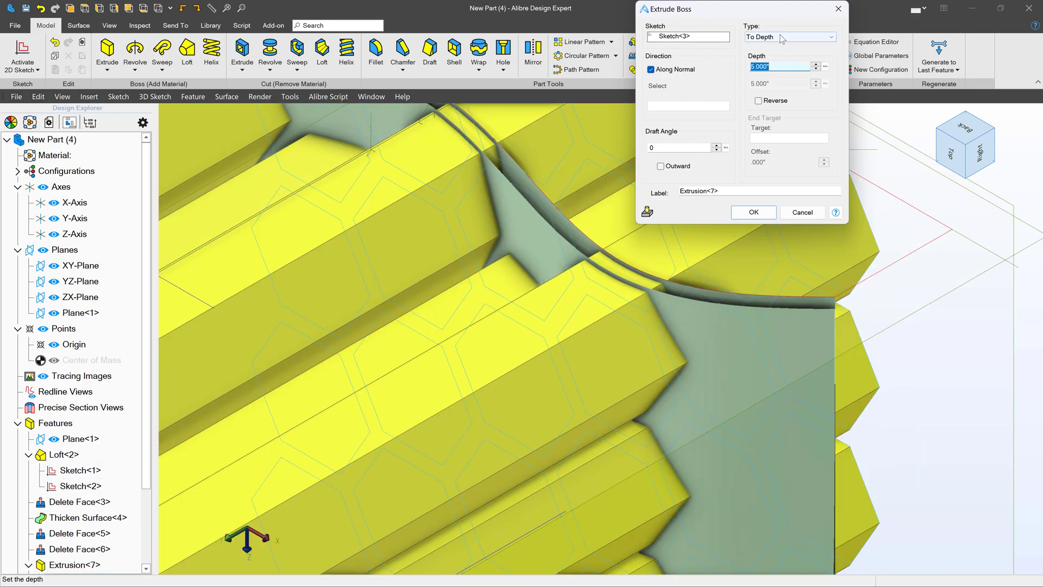
left_click(782, 37)
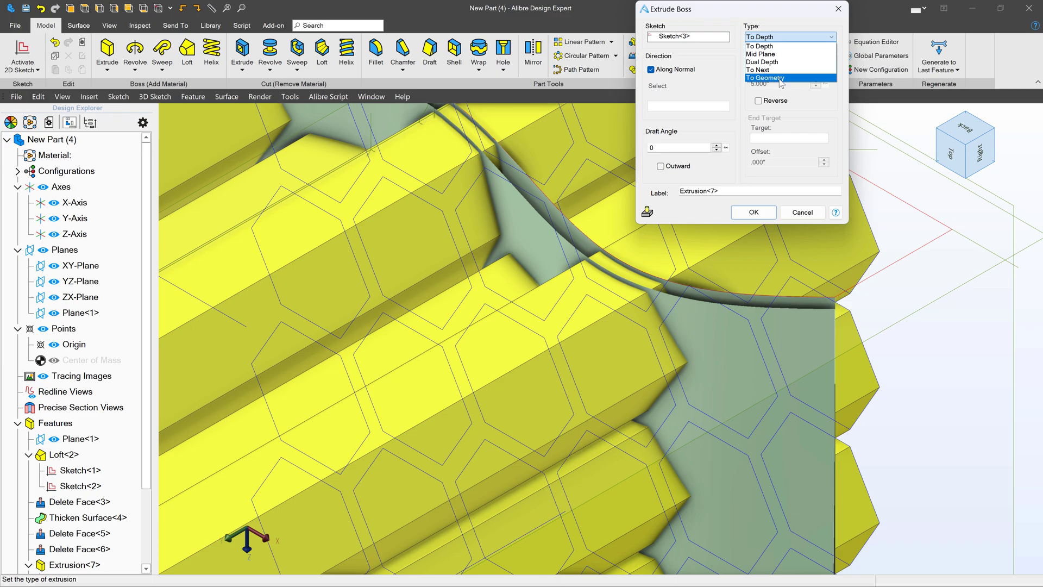
left_click(763, 50)
left_click(747, 343)
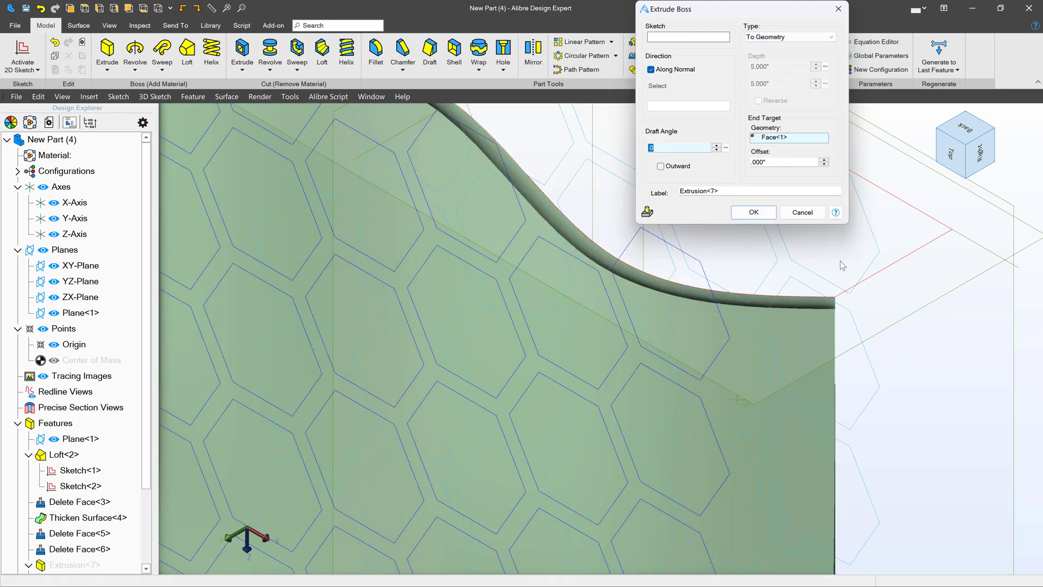
left_click(763, 217)
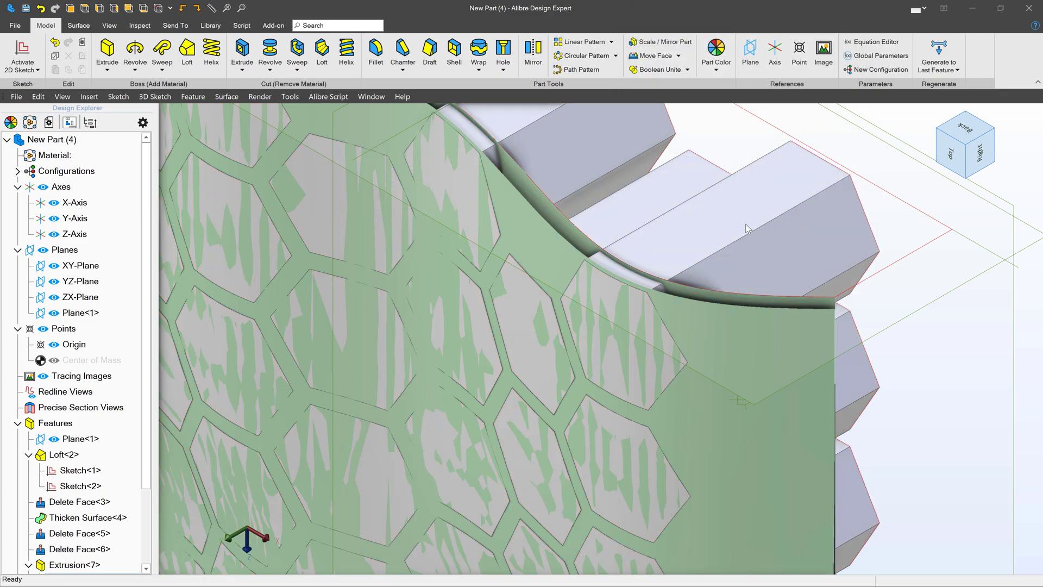
Step: Delete the upper offset surface that lies on the ends of the extruded hexagons
scroll(697, 216, "down", 3)
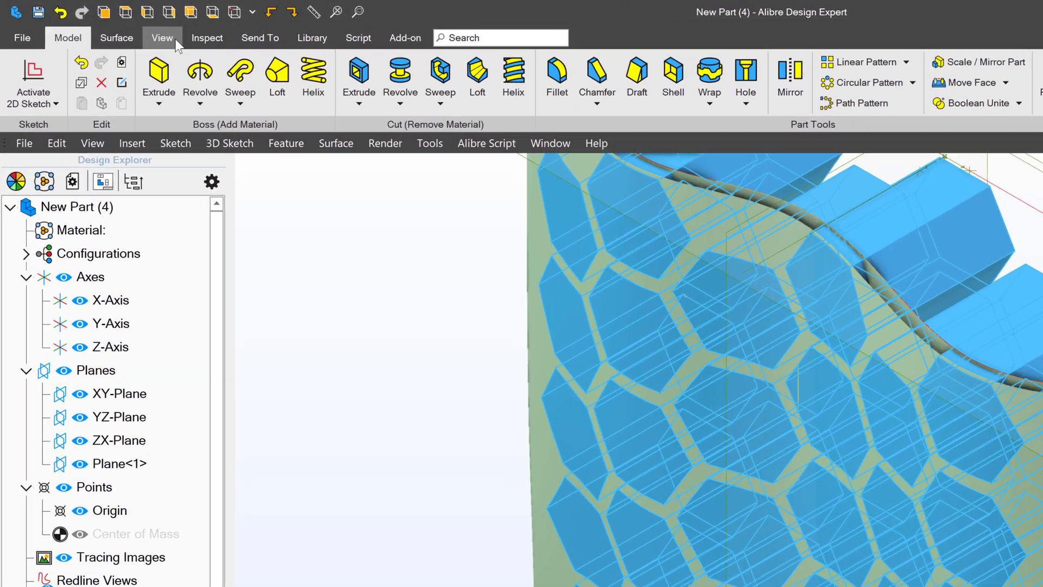
left_click(79, 25)
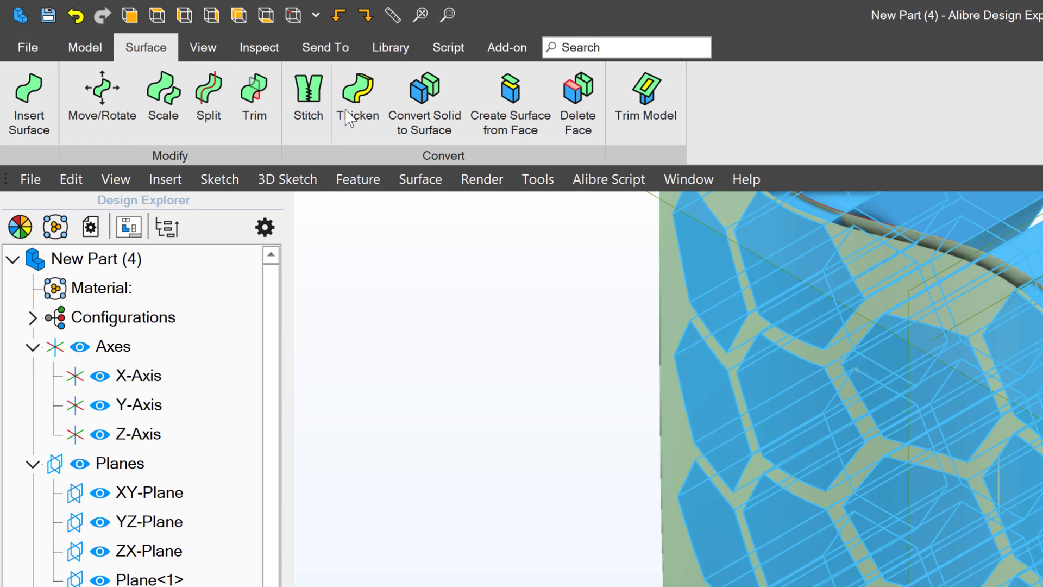
left_click(577, 98)
left_click(817, 365)
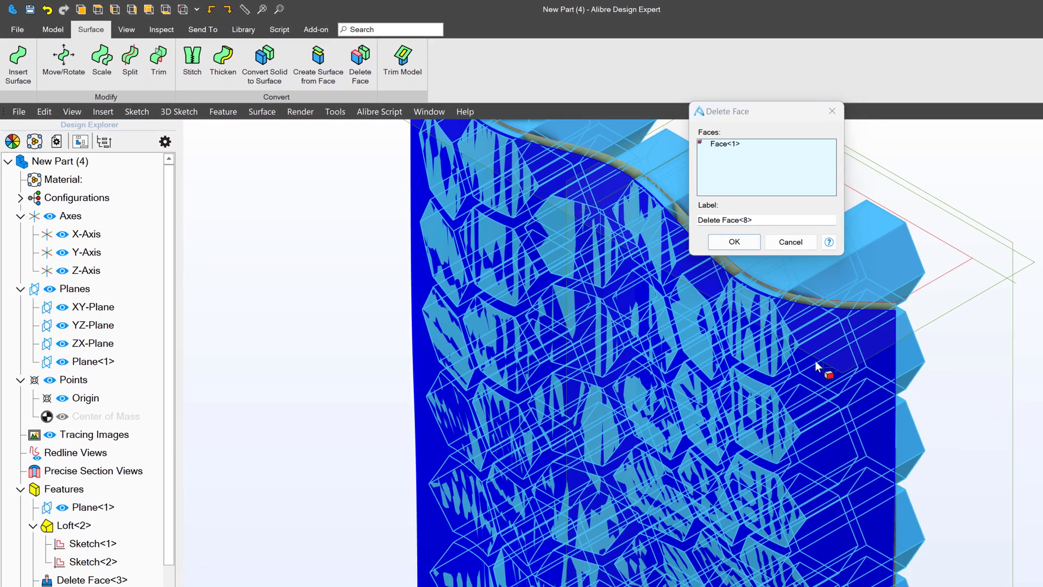
left_click(735, 242)
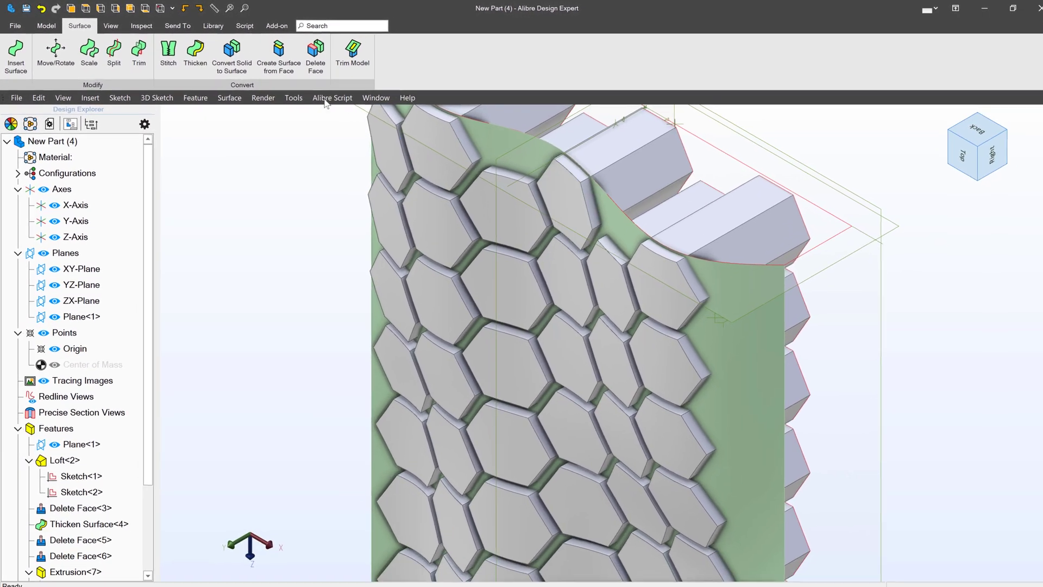
Step: Trim the hexagon columns with the remaining wavy surface, with the trim direction reversed to remove the material beneath it
left_click(356, 55)
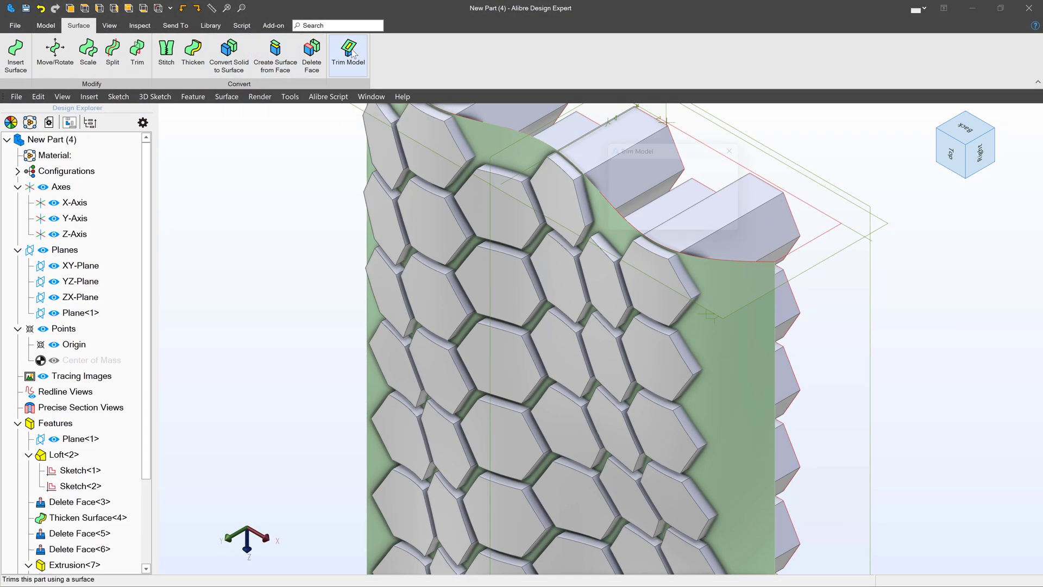
left_click(719, 322)
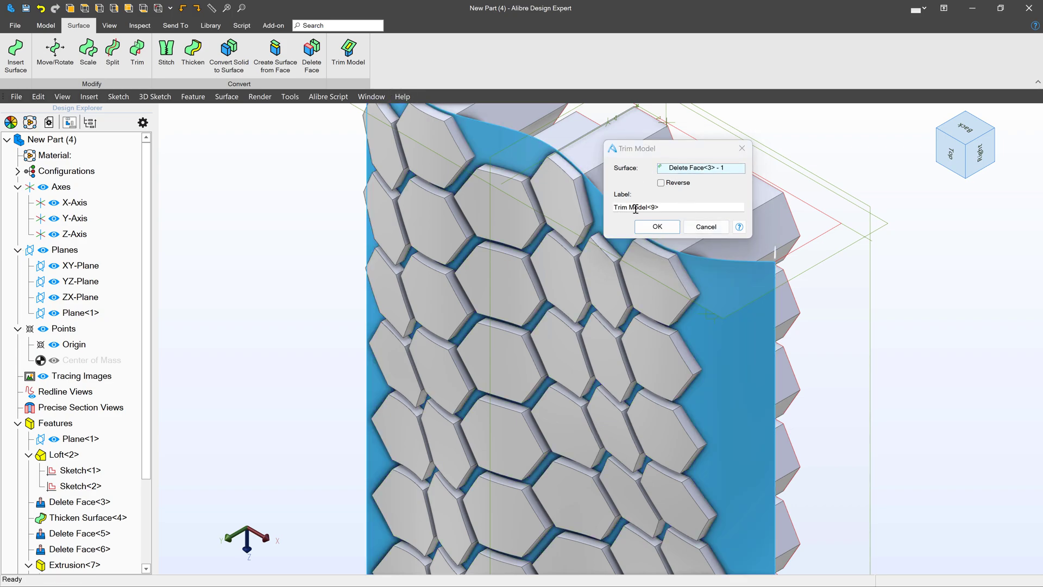
scroll(611, 330, "down", 3)
scroll(681, 267, "up", 3)
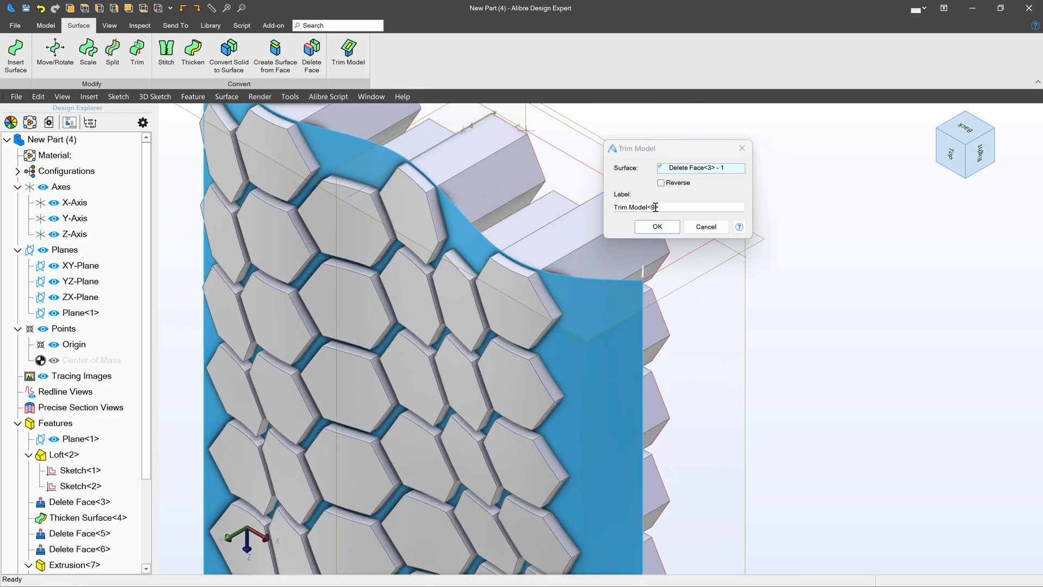
scroll(586, 311, "down", 3)
mouse_move(586, 313)
middle_mouse_down()
mouse_move(566, 331)
mouse_move(568, 302)
middle_mouse_up()
scroll(598, 378, "up", 5)
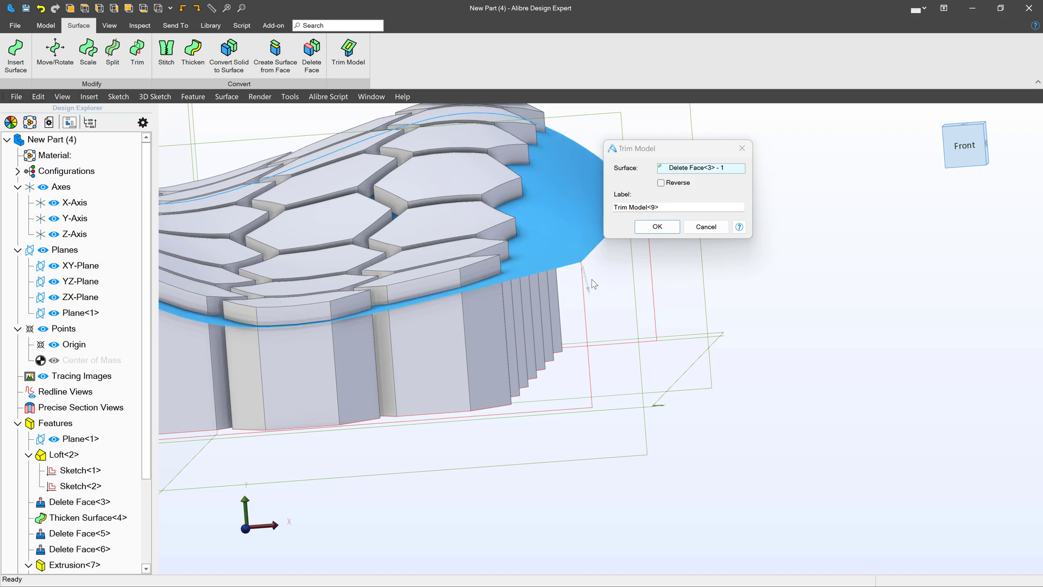
left_click(662, 184)
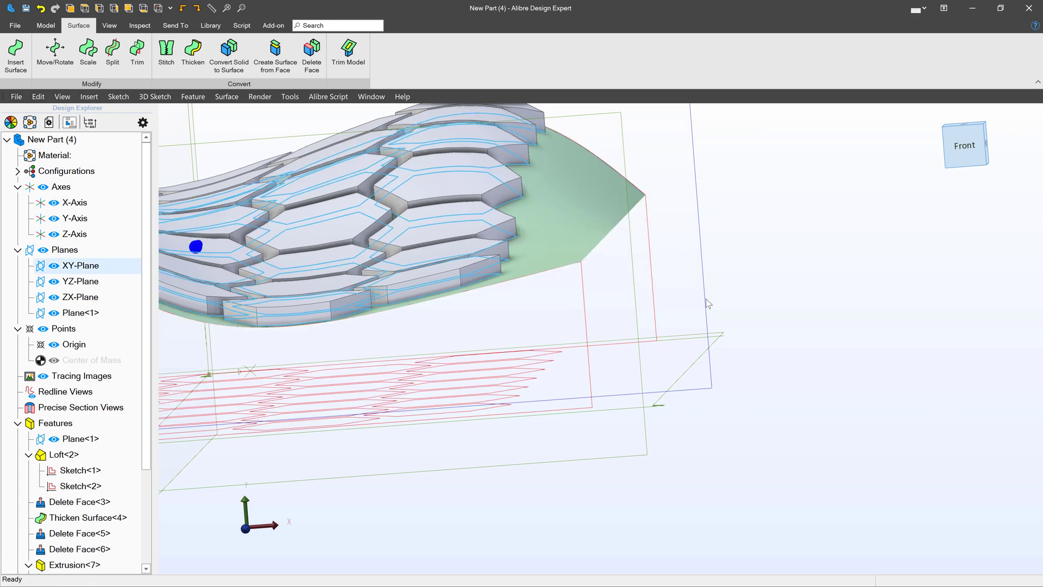
Step: Thicken the wavy surface by 0.1 inch downward, away from the raised hexagons
scroll(758, 286, "down", 4)
scroll(507, 276, "up", 2)
middle_click_drag(508, 276, 484, 296)
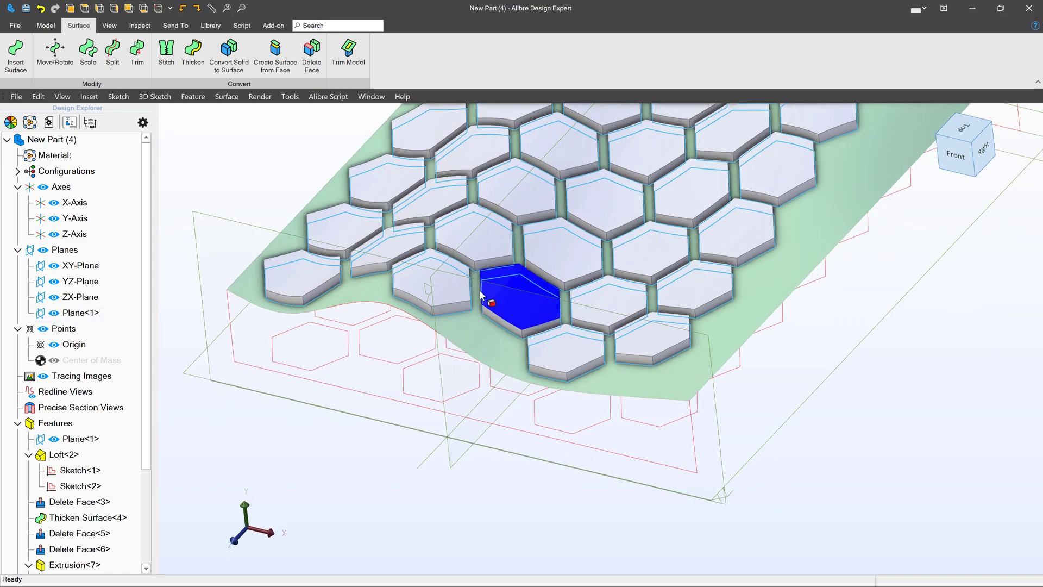
left_click(194, 50)
left_click(732, 313)
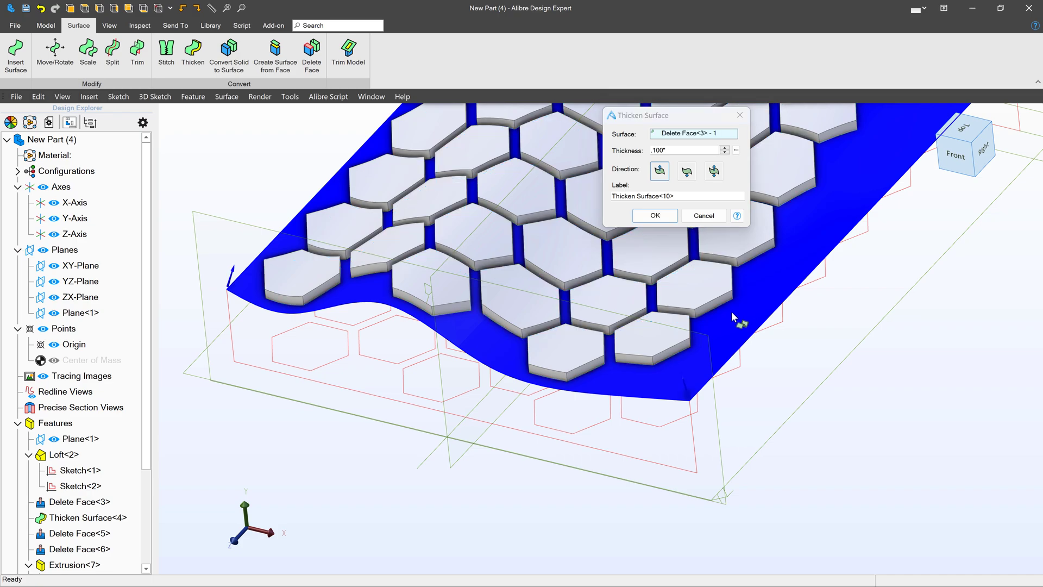
left_click(687, 171)
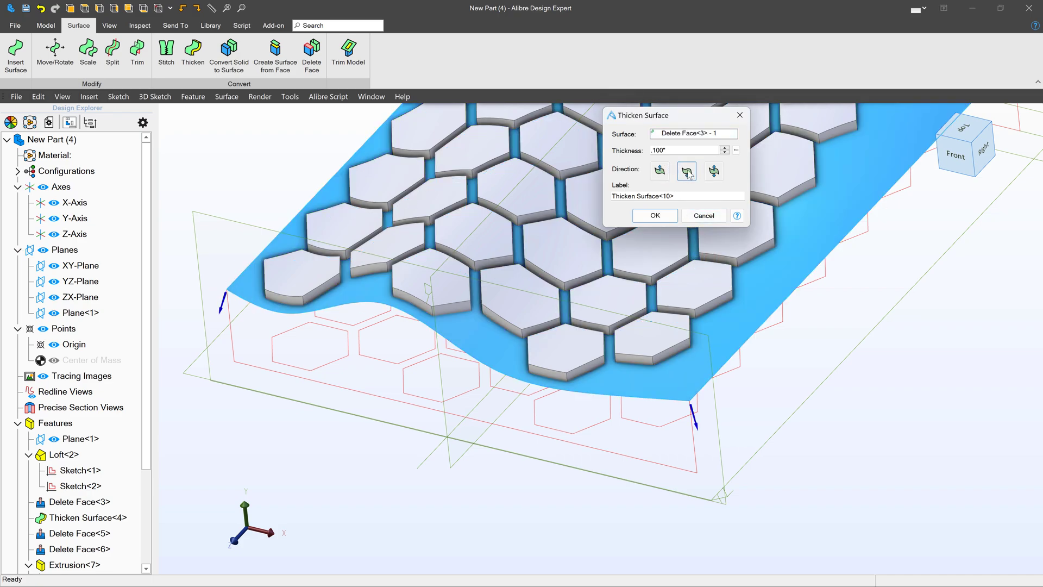
left_click(655, 215)
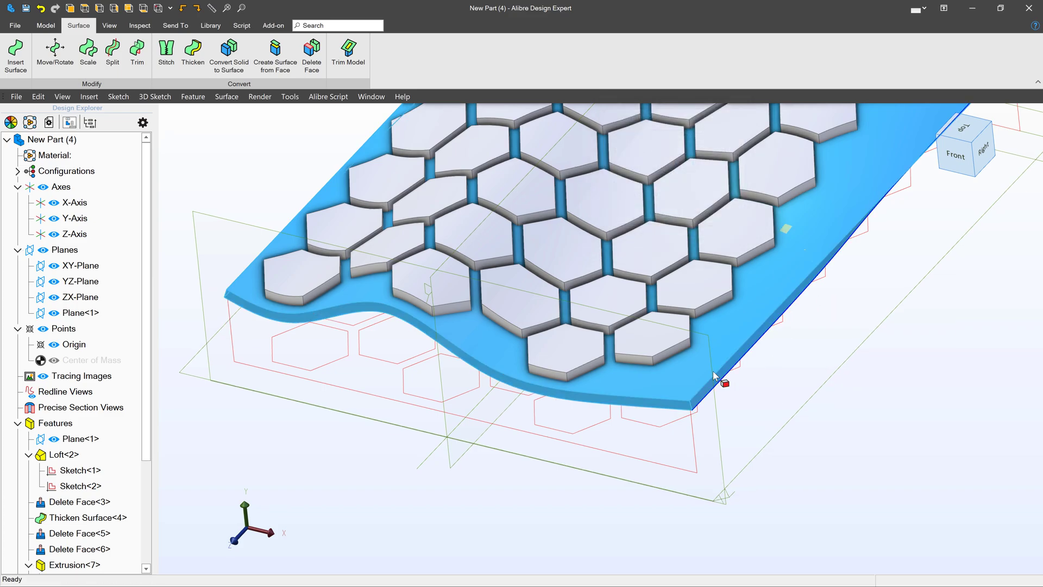
Step: Start a Delete Face operation for the leftover wavy surface on top of the thickened plate
middle_click_drag(713, 371, 829, 454)
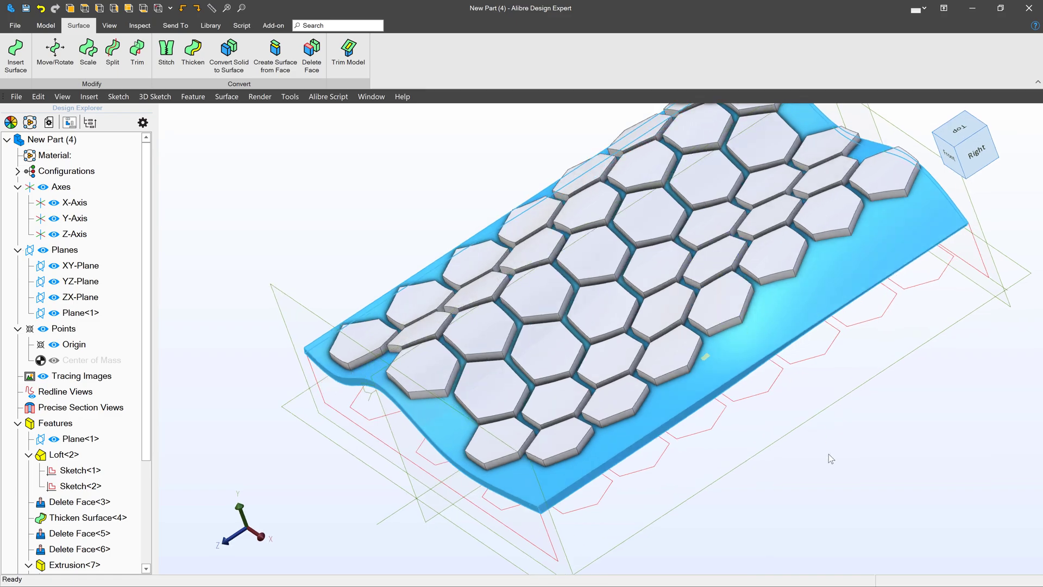
left_click(829, 455)
middle_click_drag(743, 409, 739, 395)
scroll(109, 429, "down", 2)
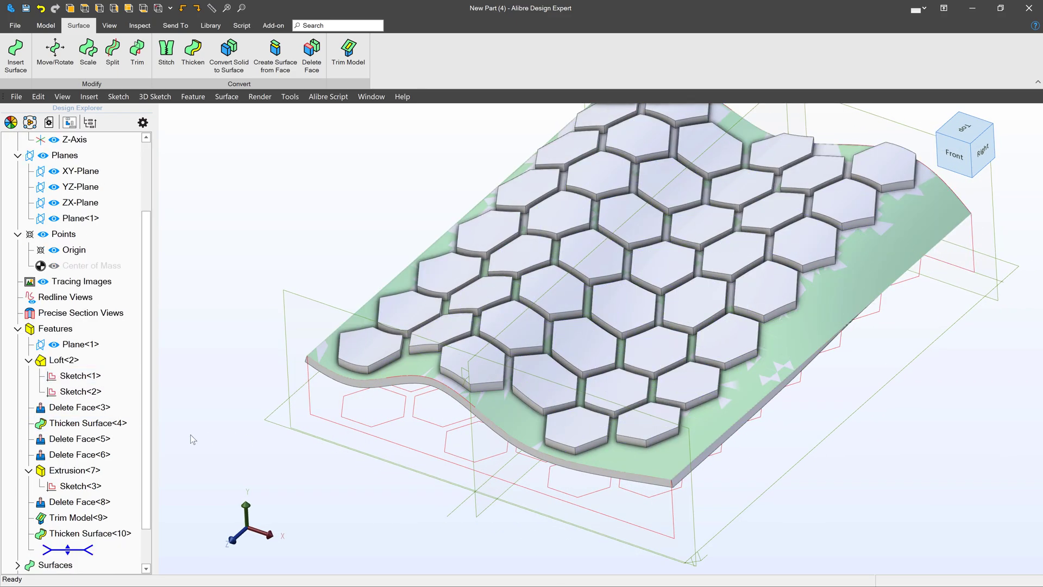
scroll(190, 437, "down", 1)
scroll(125, 432, "down", 1)
left_click(312, 64)
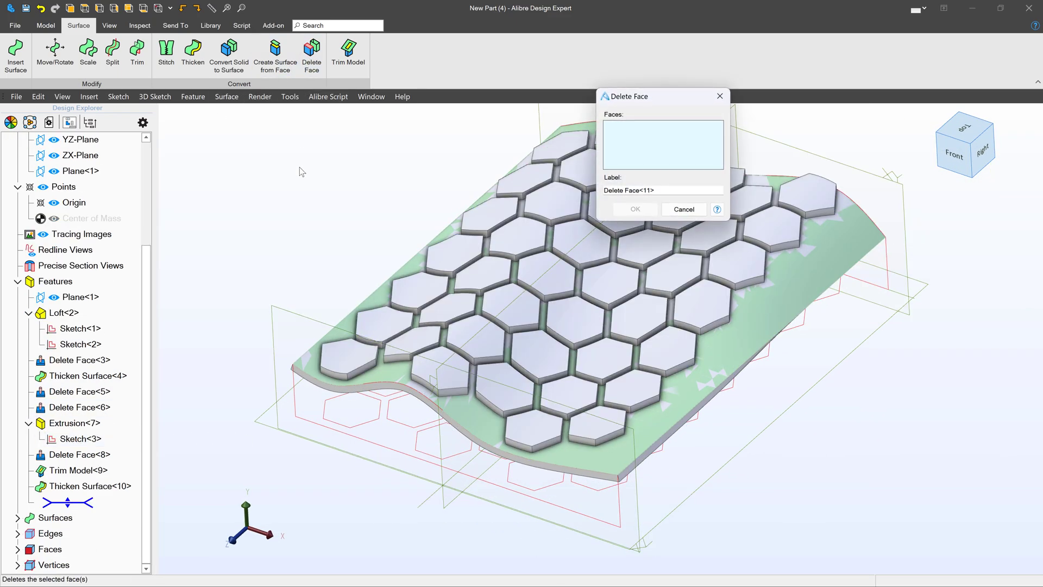
right_click(631, 131)
left_click(654, 152)
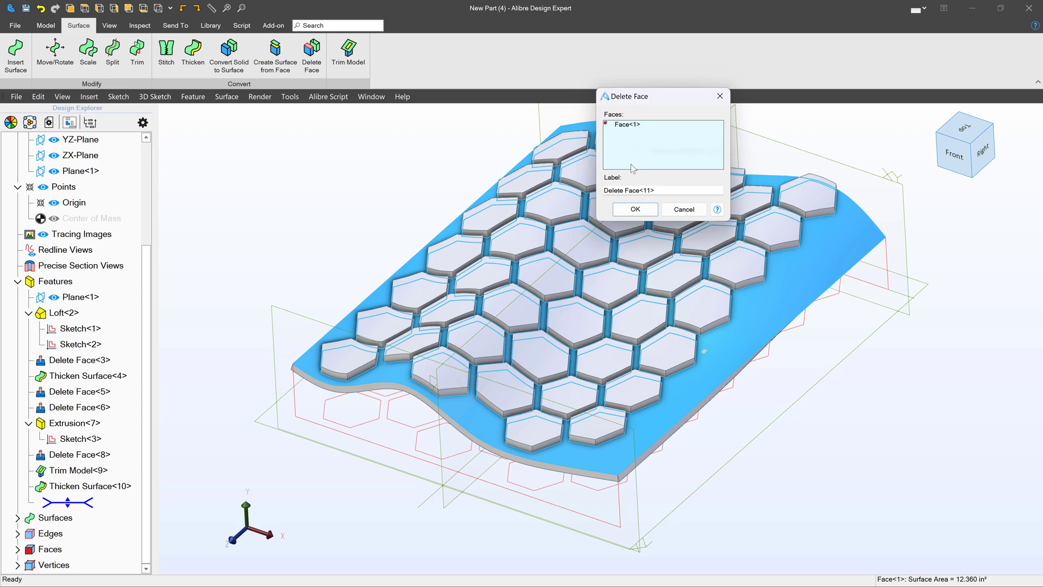
right_click(632, 132)
left_click(663, 136)
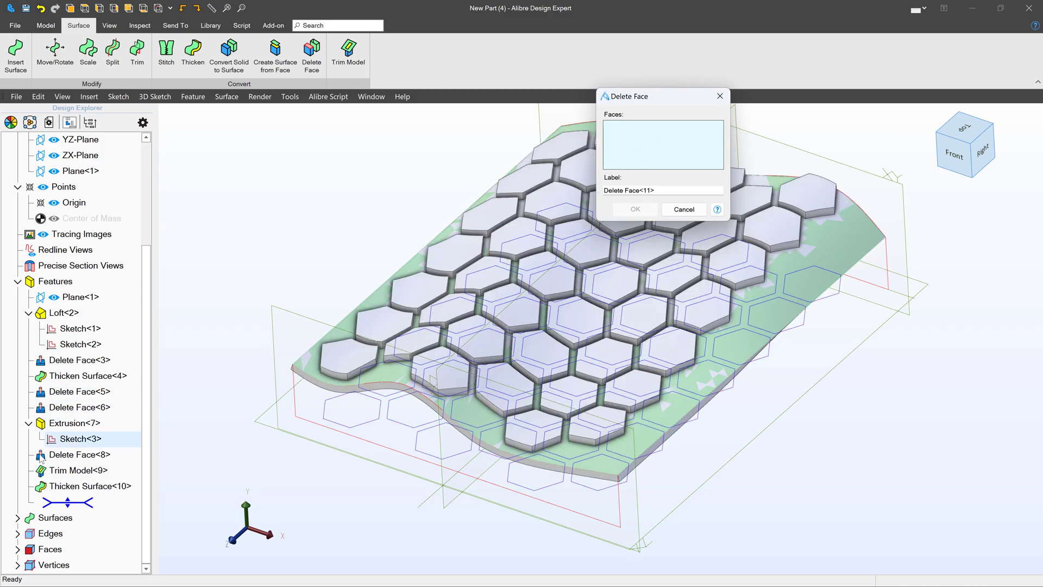
Step: Select the face belonging to the leftover Delete Face<3> - 1 surface and delete it
left_click(17, 517)
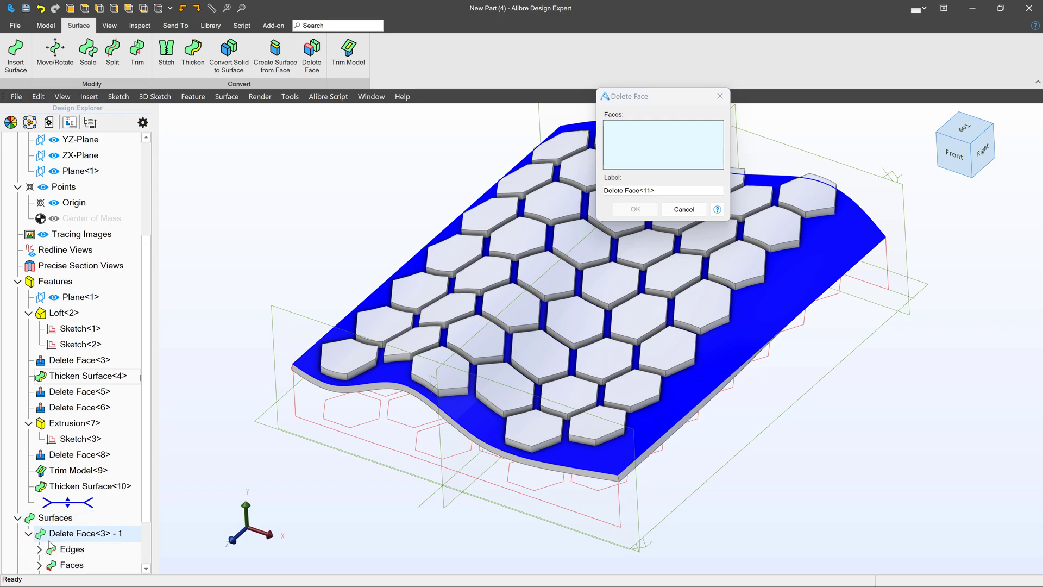
left_click(39, 563)
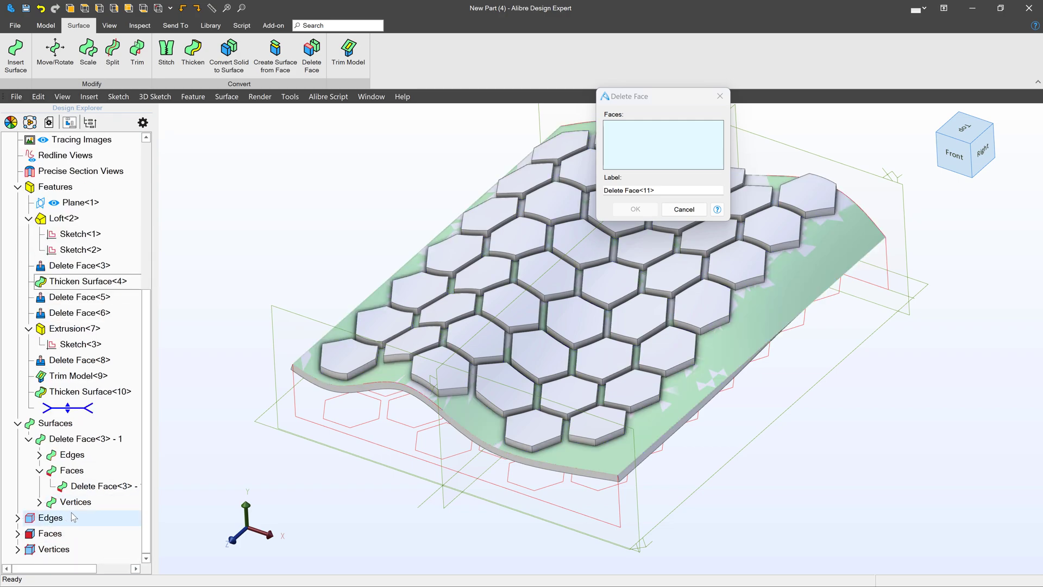
left_click(101, 486)
left_click(635, 209)
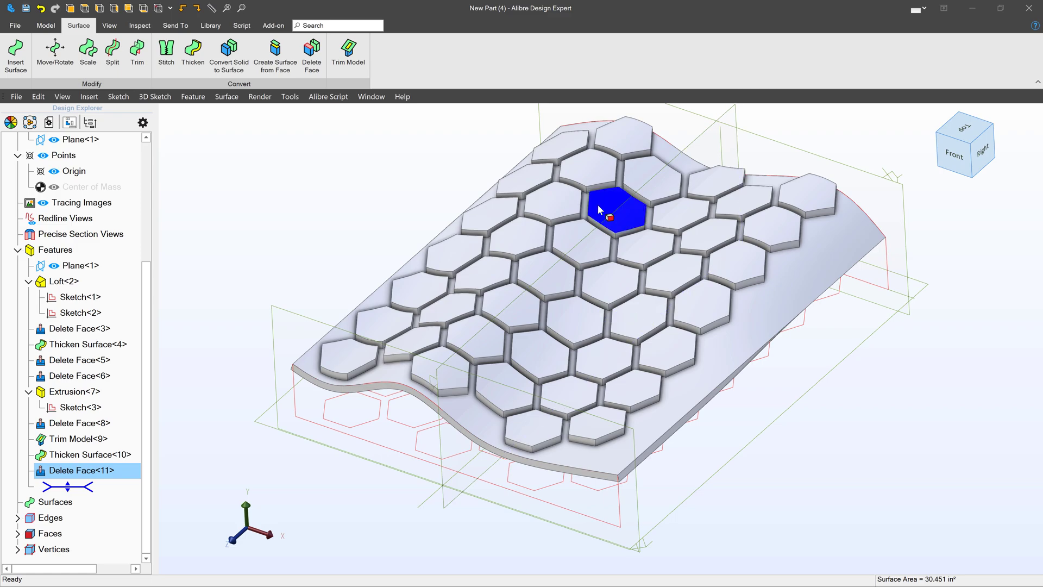
Step: Examine the raised hexagons and the plate's curved front edge from a low front angle
scroll(487, 202, "down", 1)
left_click(556, 318)
scroll(557, 317, "up", 4)
middle_click_drag(526, 366, 522, 356)
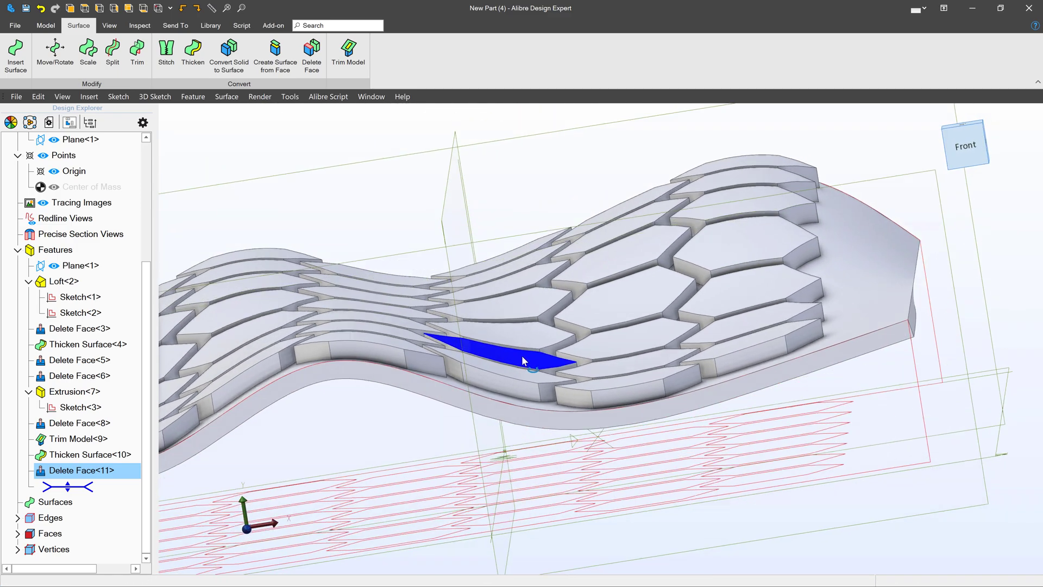
scroll(521, 355, "down", 3)
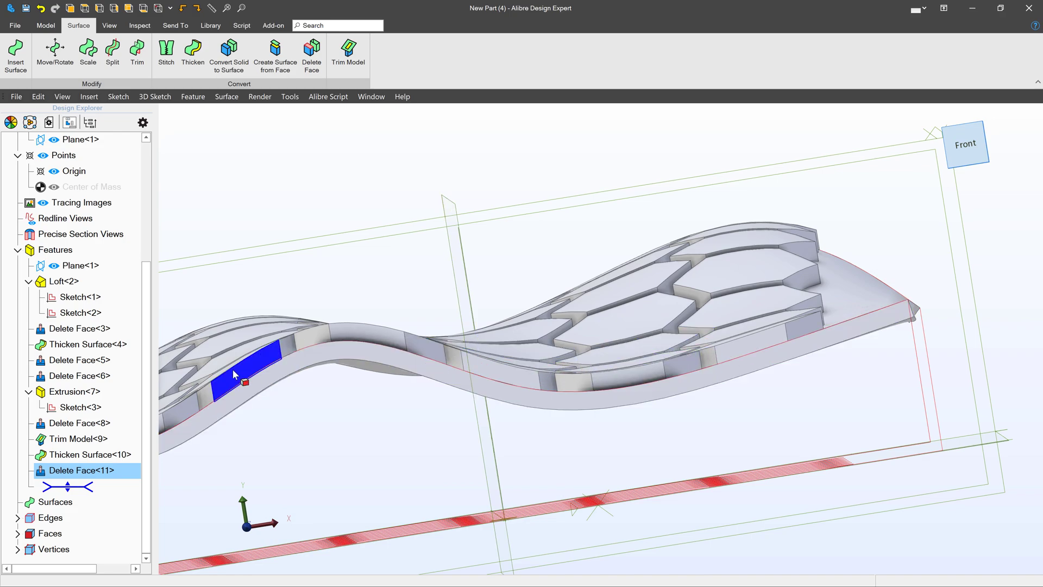
Step: Examine the raised hexagons' side walls and the curved plate edge from the front, from above and at oblique angles
scroll(572, 354, "up", 5)
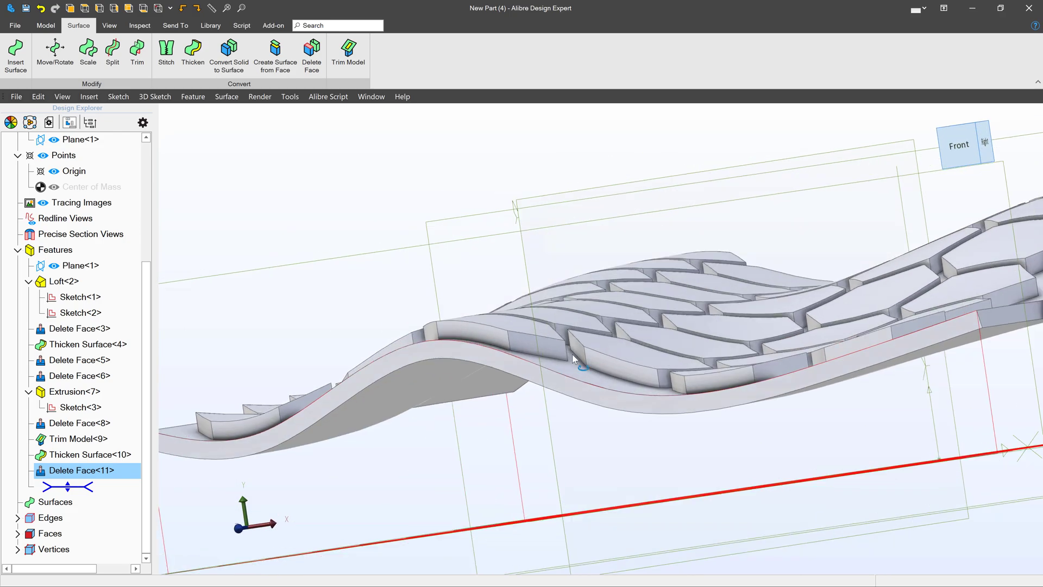
scroll(576, 360, "down", 5)
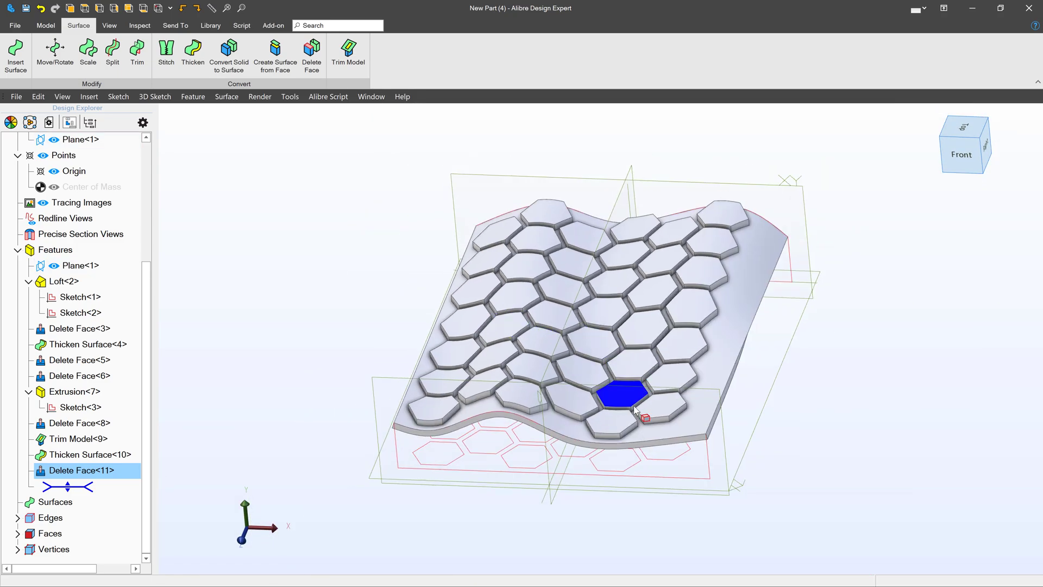
scroll(643, 428, "up", 3)
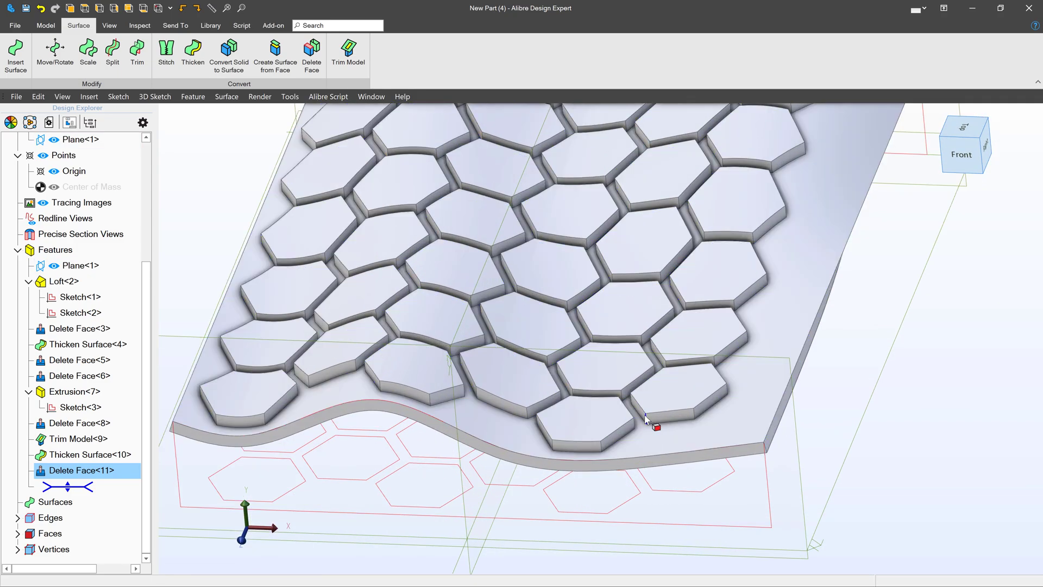
scroll(657, 417, "up", 2)
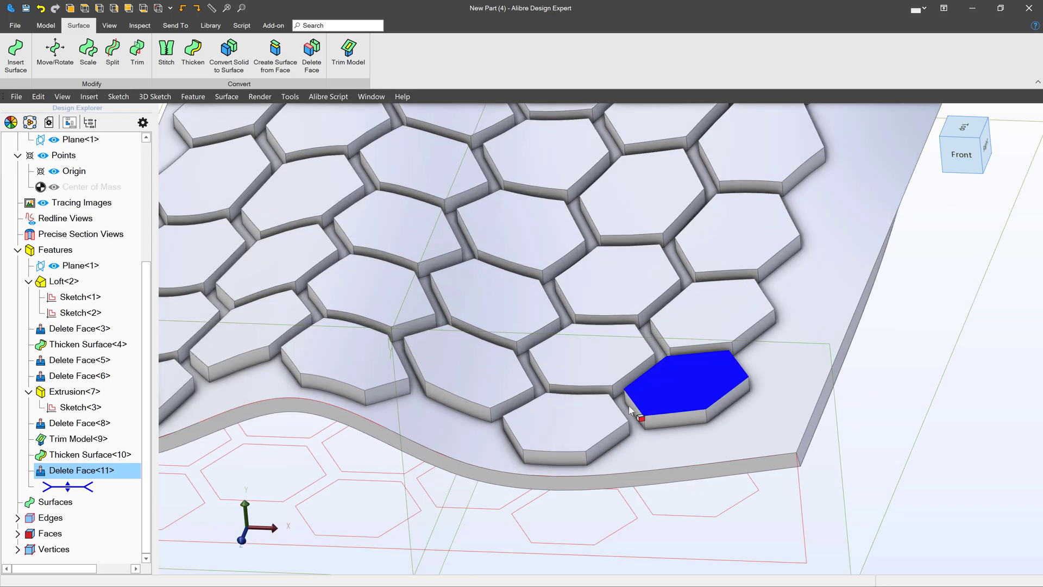
left_click(962, 154)
scroll(560, 348, "up", 5)
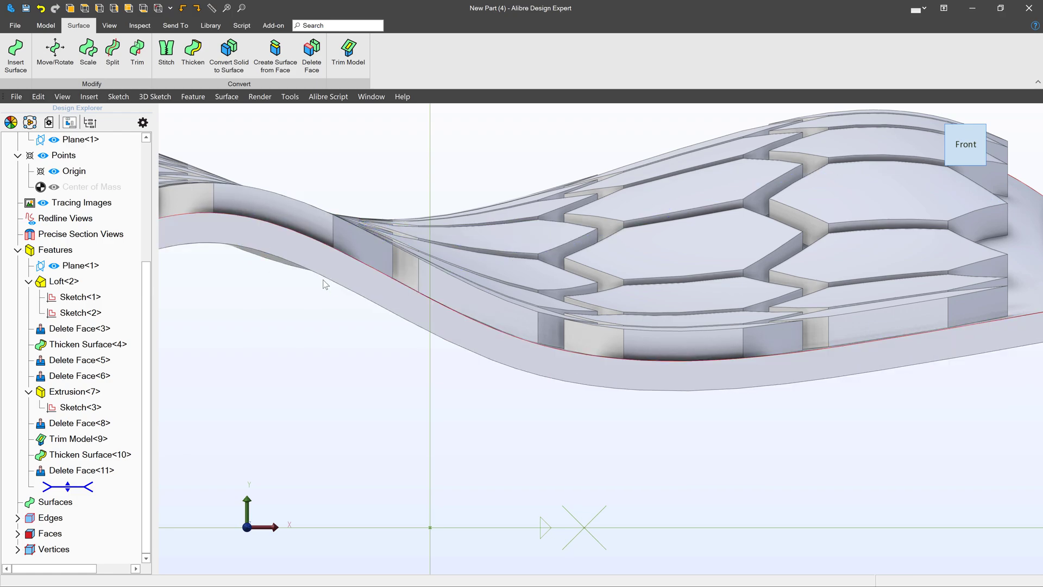
scroll(502, 347, "down", 6)
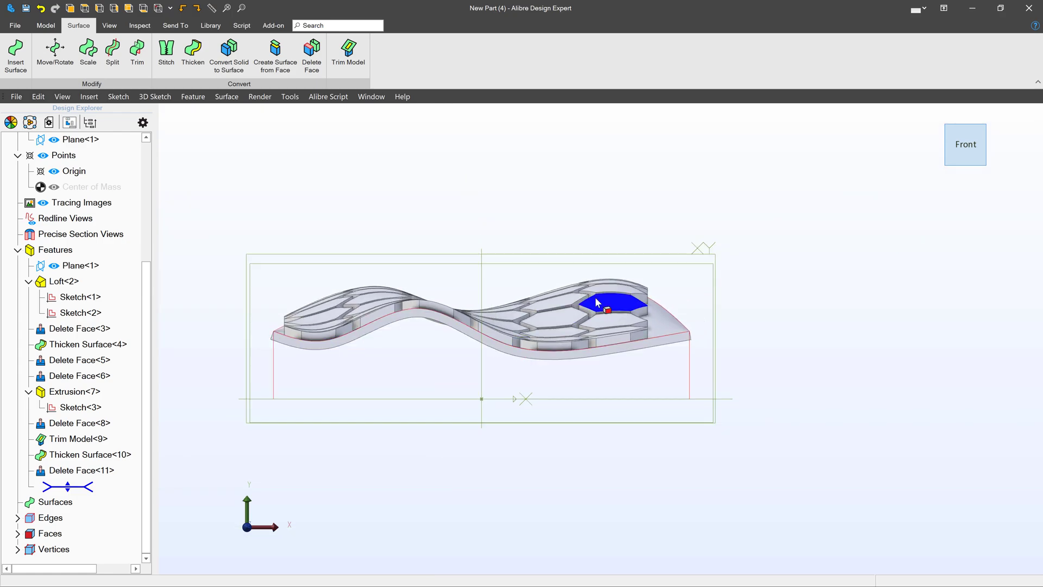
scroll(595, 296, "up", 6)
scroll(607, 335, "down", 8)
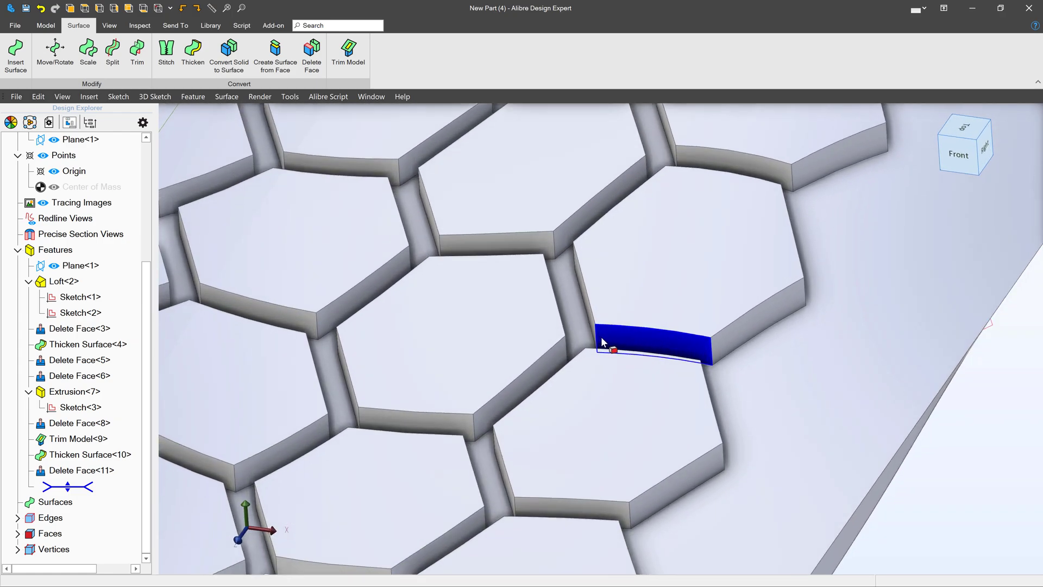
scroll(537, 341, "up", 3)
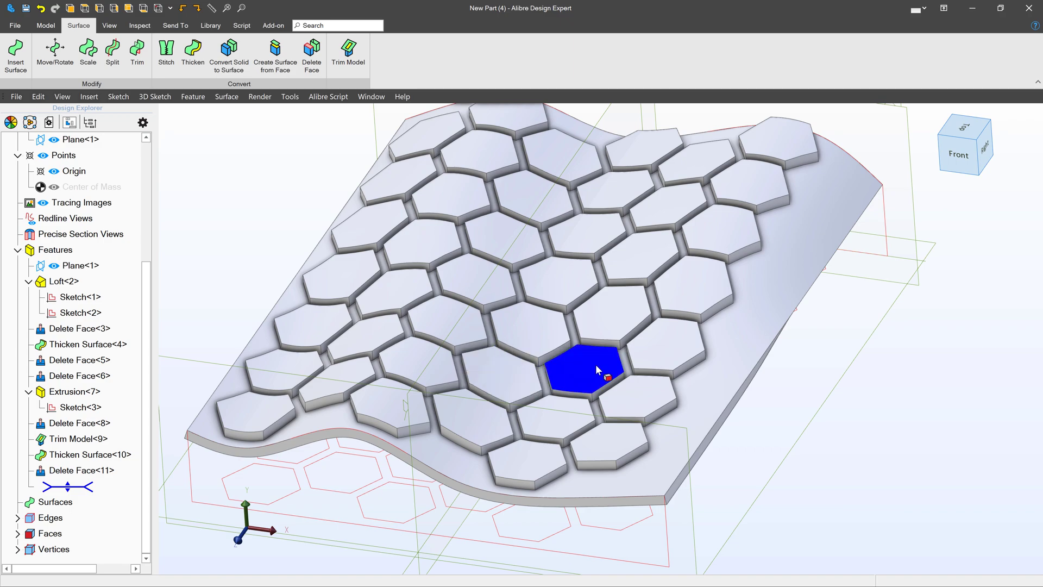
scroll(570, 391, "down", 3)
mouse_move(571, 408)
middle_mouse_down()
mouse_move(563, 331)
mouse_move(568, 405)
middle_mouse_up()
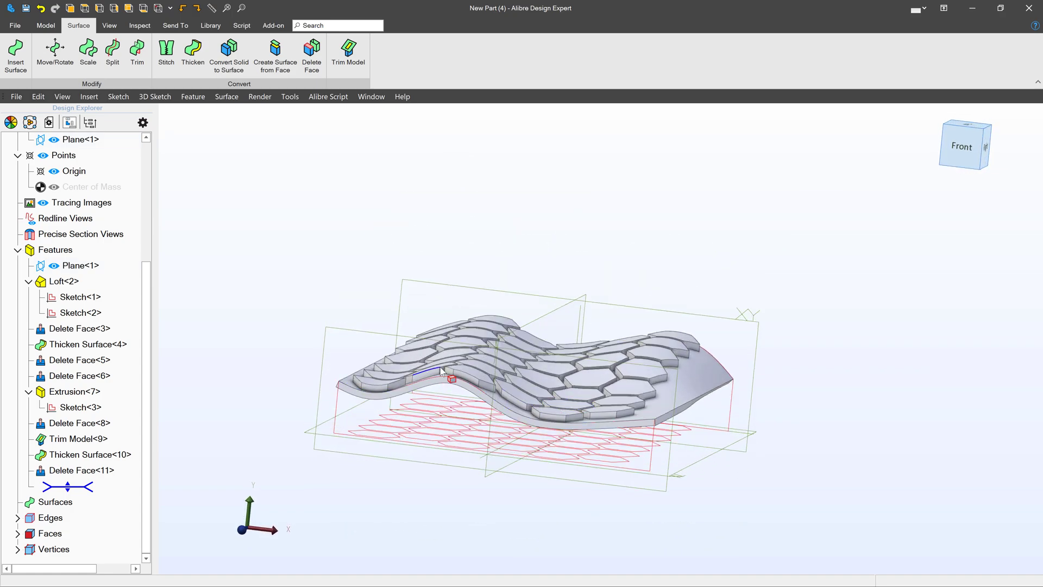
scroll(442, 371, "up", 5)
middle_click_drag(501, 380, 492, 400)
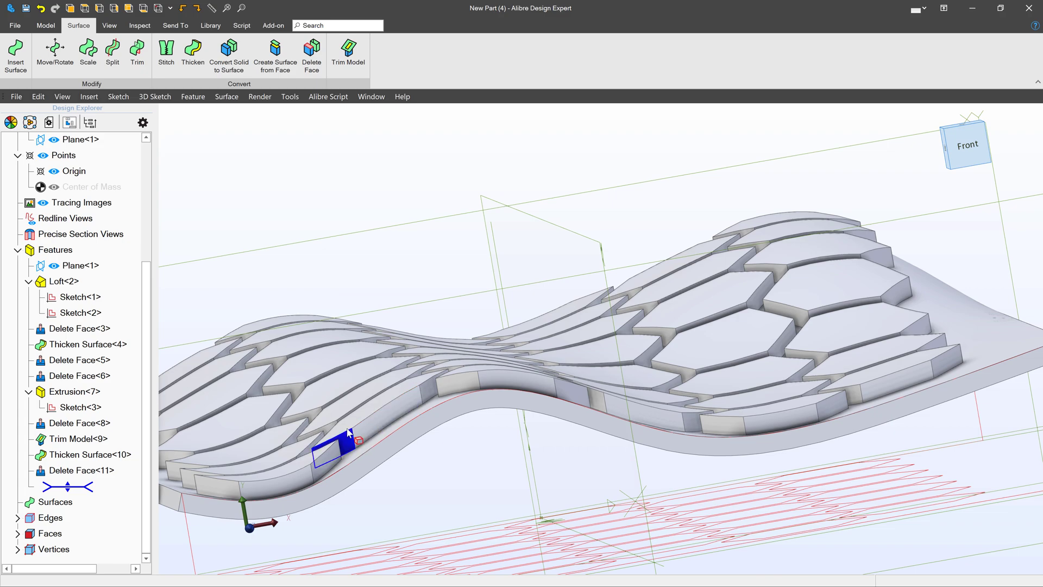
scroll(449, 341, "down", 3)
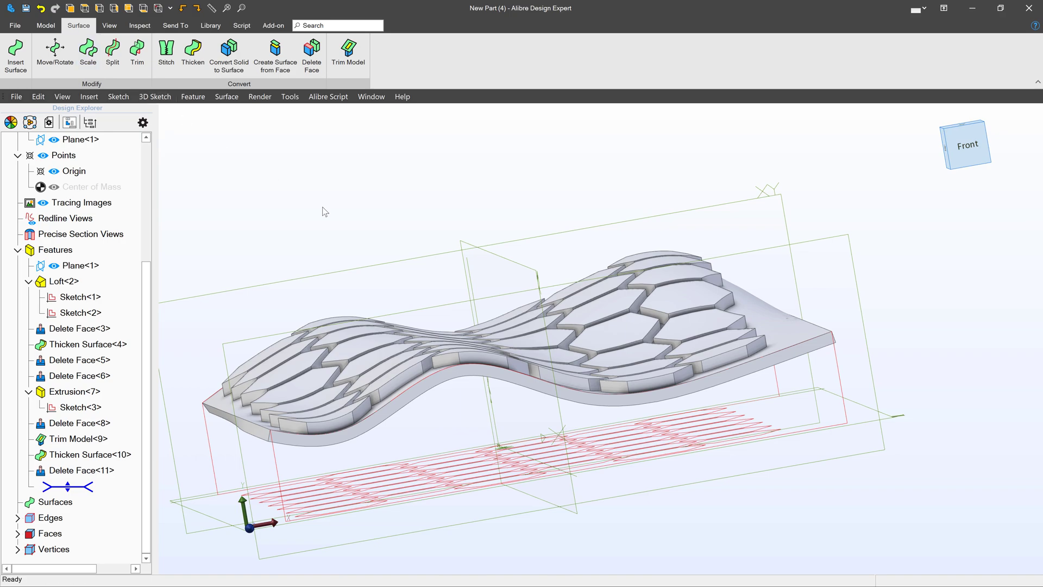
Step: Sketch on the horizontal plane below the plate and project the hexagon sketch Sketch<3> into it, maintaining figure type and association to the source
middle_click_drag(500, 279, 504, 282)
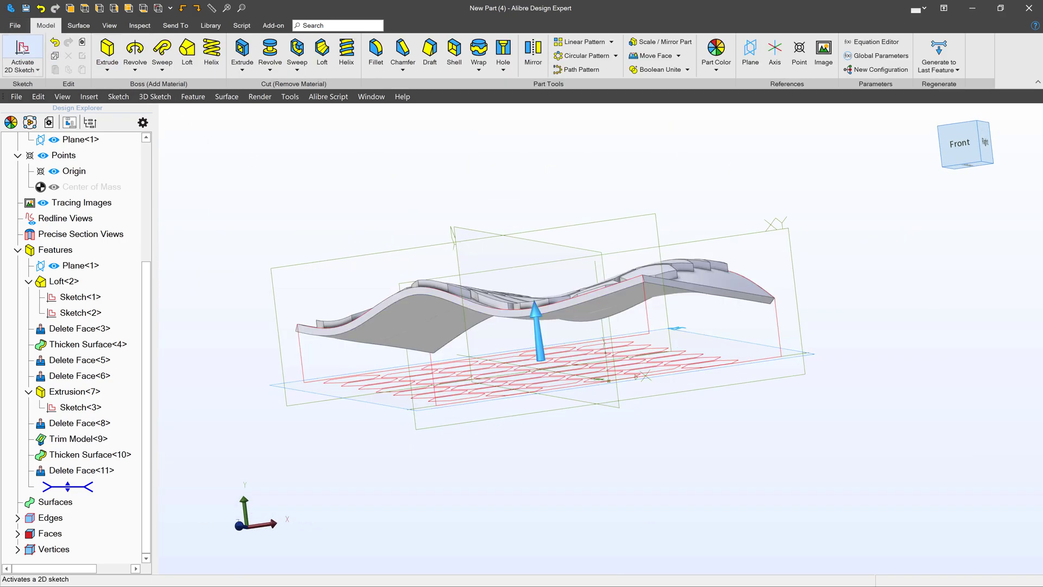
left_click(22, 54)
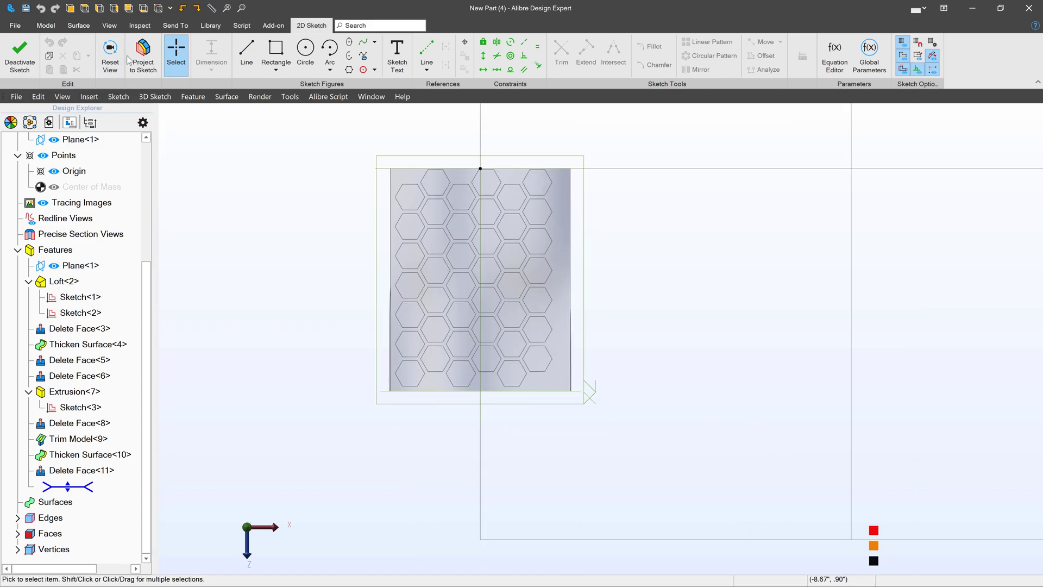
left_click(131, 58)
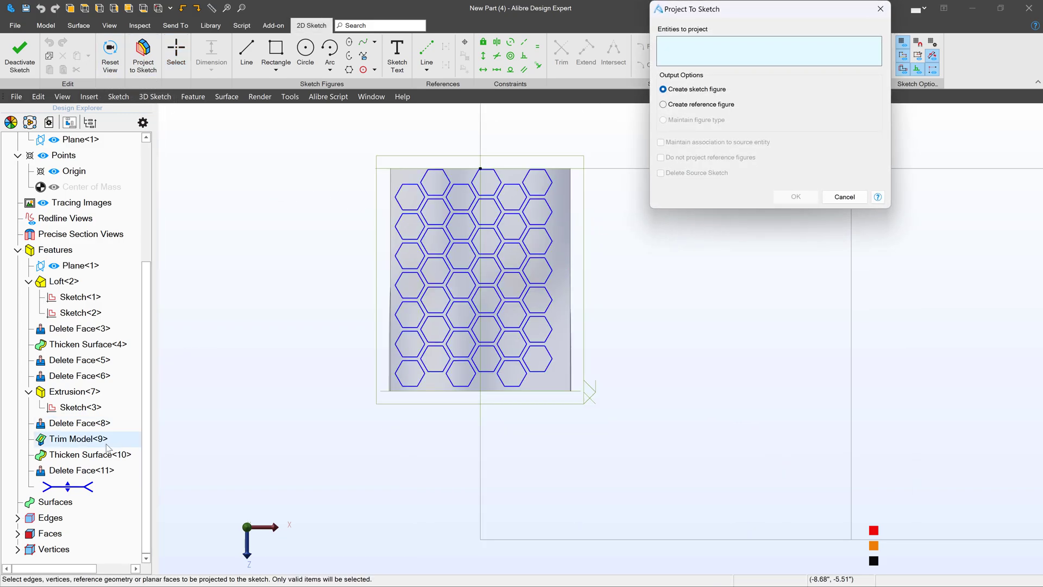
left_click(73, 408)
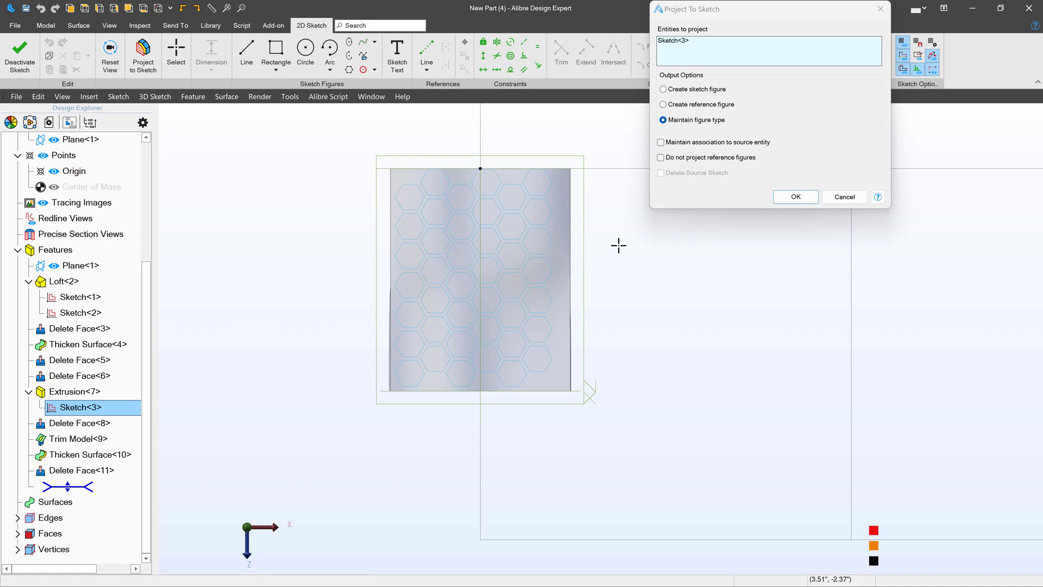
left_click(661, 143)
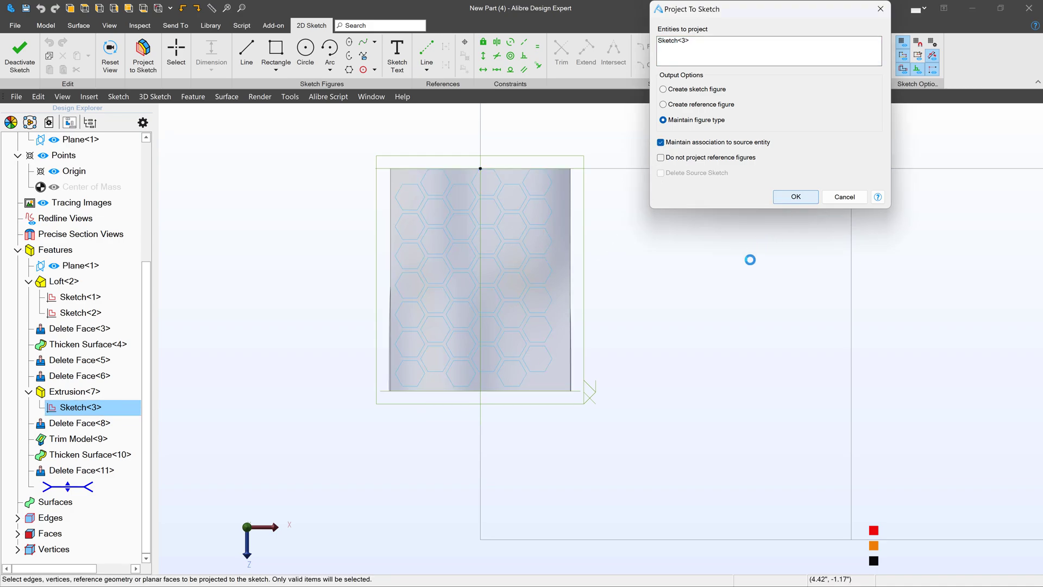
key("Return")
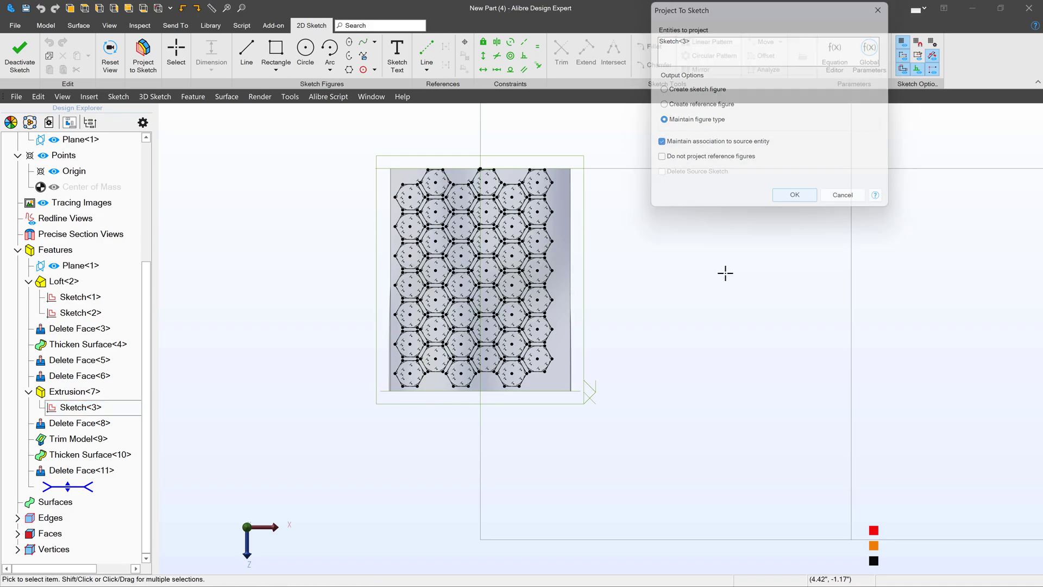
middle_click_drag(725, 275, 679, 296)
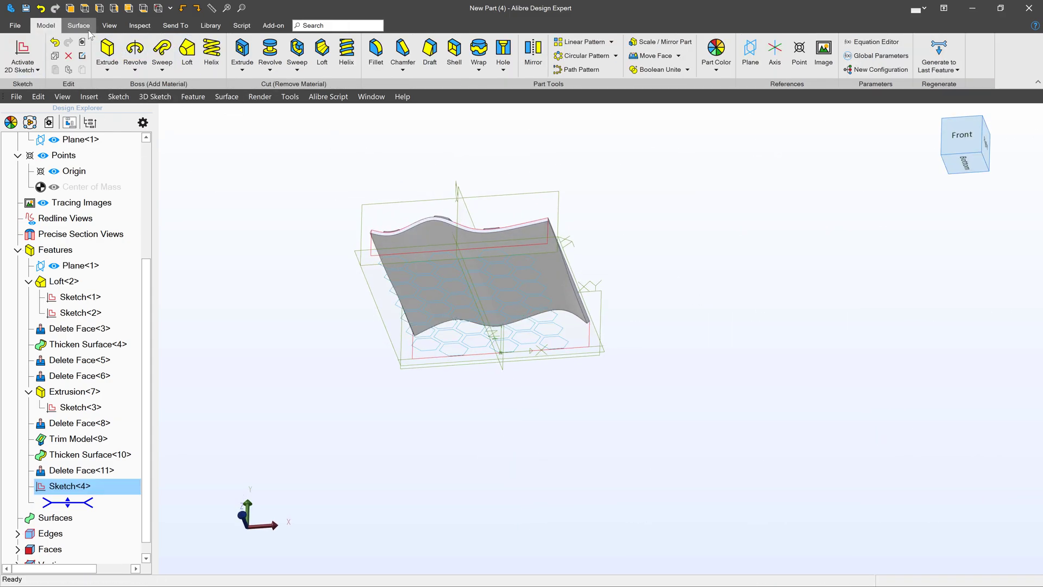
Step: Wrap the projected hexagon sketch onto the plate's underside as raised material, with 0.1 inch depth and Nearest Point focus
left_click(480, 51)
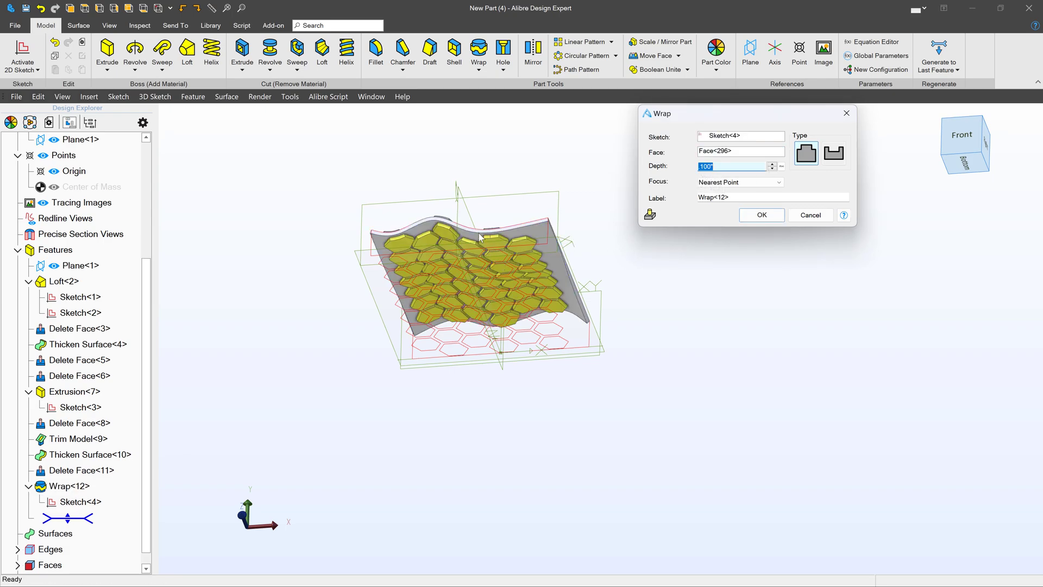
scroll(480, 237, "up", 4)
middle_click_drag(537, 342, 608, 318)
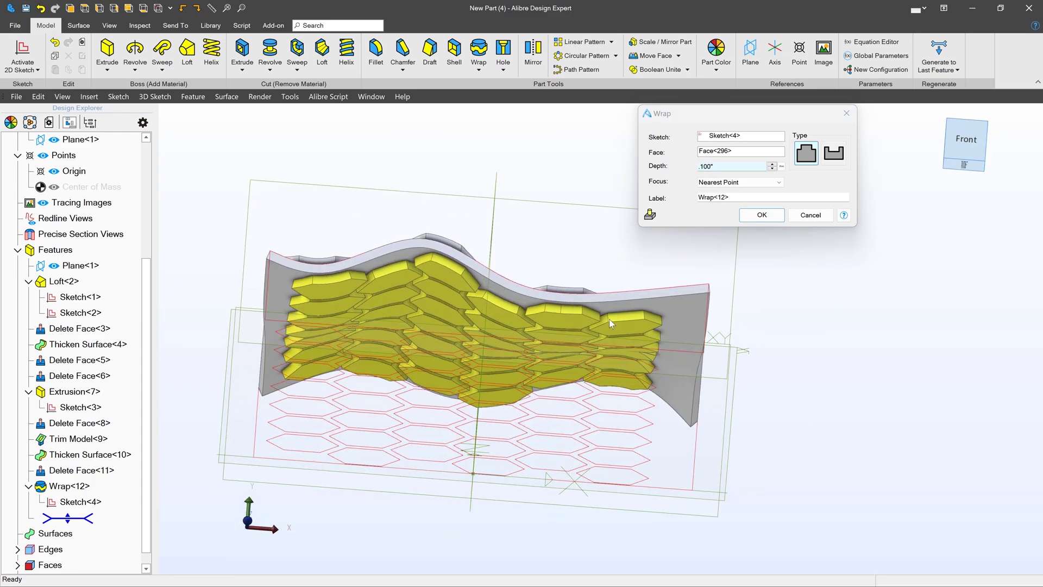
left_click(762, 215)
Step: Compare the wrapped underside hexagons with the extruded top hexagons along the front edge, from above and from below
left_click(959, 139)
left_click(635, 363)
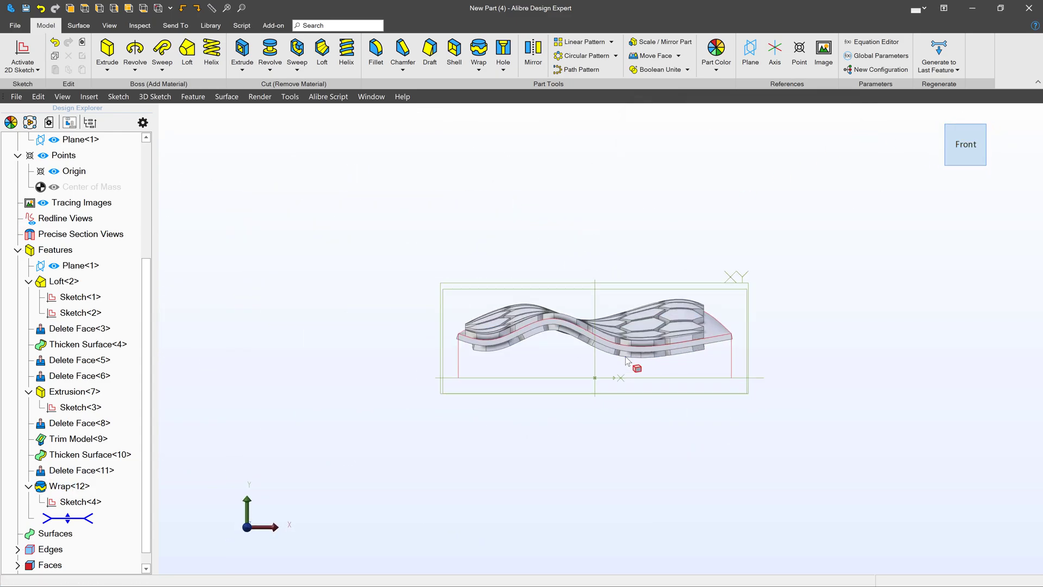
scroll(633, 353, "up", 8)
left_click(636, 345)
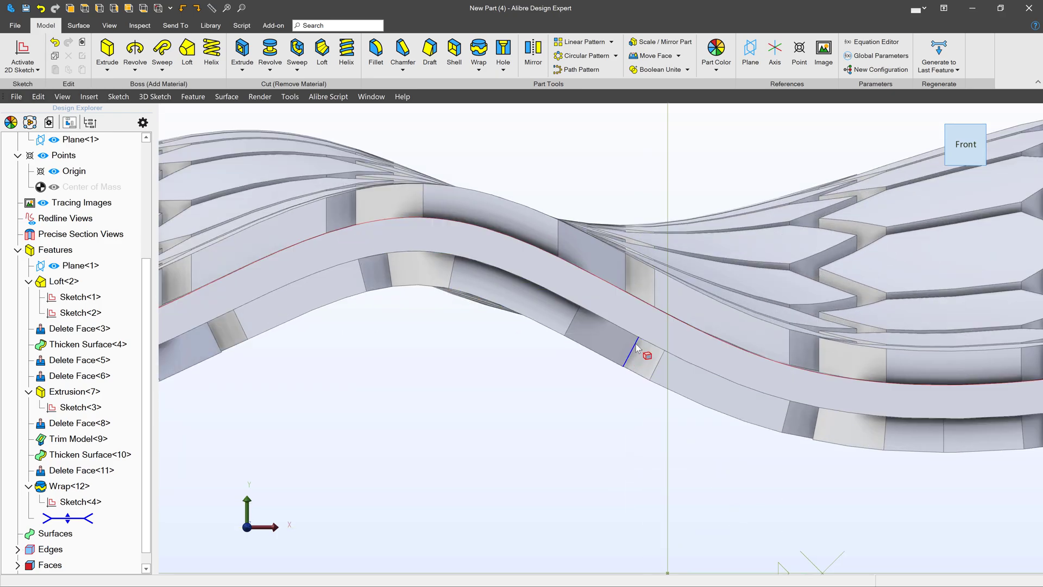
left_click(731, 417)
middle_click_drag(731, 387, 360, 309)
left_click(909, 328)
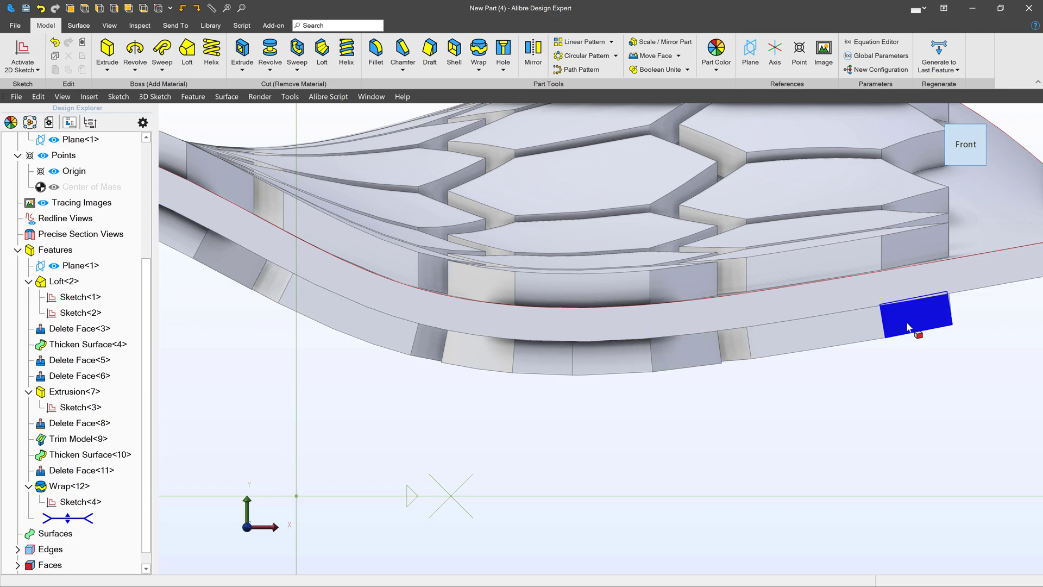
middle_click_drag(474, 346, 508, 247)
scroll(452, 323, "down", 3)
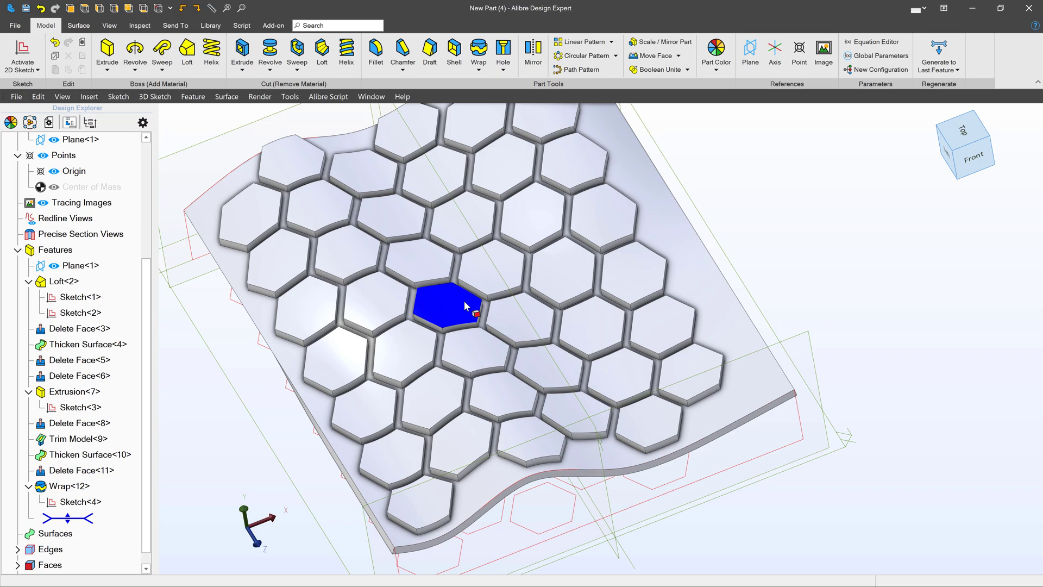
scroll(464, 301, "down", 3)
mouse_move(464, 301)
middle_mouse_down()
mouse_move(478, 347)
mouse_move(446, 427)
mouse_move(513, 412)
mouse_move(518, 401)
mouse_move(508, 396)
mouse_move(510, 410)
middle_mouse_up()
scroll(439, 476, "up", 3)
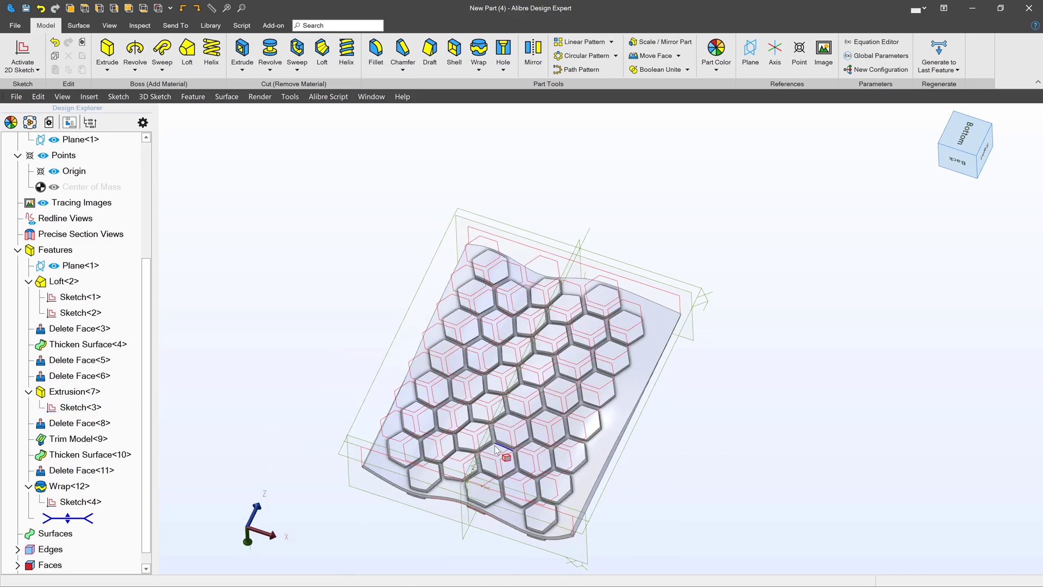